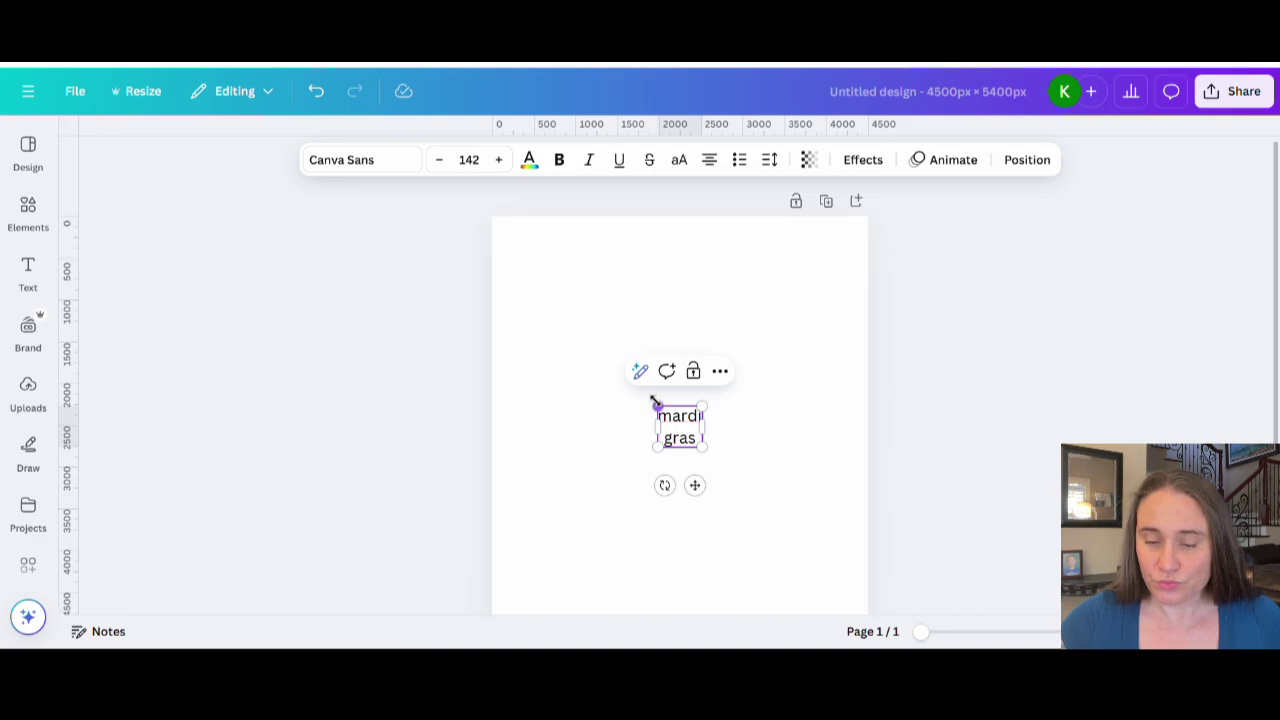
Step: Enlarge the "mardi gras" text to a font size of about 638 and position it in the upper middle of the page
{"action": "left_click_drag", "start_coordinate": [656, 407], "coordinate": [546, 360]}
{"action": "left_click_drag", "start_coordinate": [706, 317], "coordinate": [769, 263]}
{"action": "left_click", "coordinate": [806, 425]}
{"action": "left_click_drag", "start_coordinate": [648, 410], "coordinate": [651, 420]}
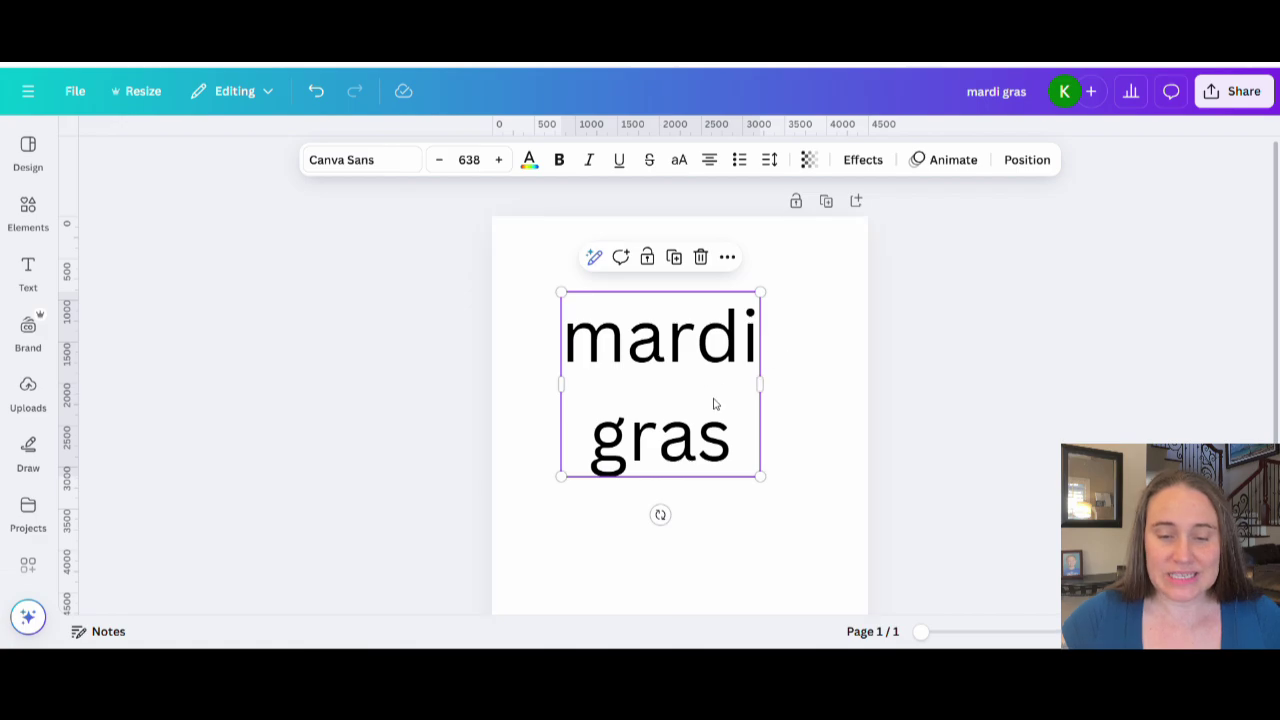
Step: Upload the custom font file Leopard Mardi Gras.otf from the Downloads folder and confirm the right to use it
{"action": "left_click", "coordinate": [358, 162]}
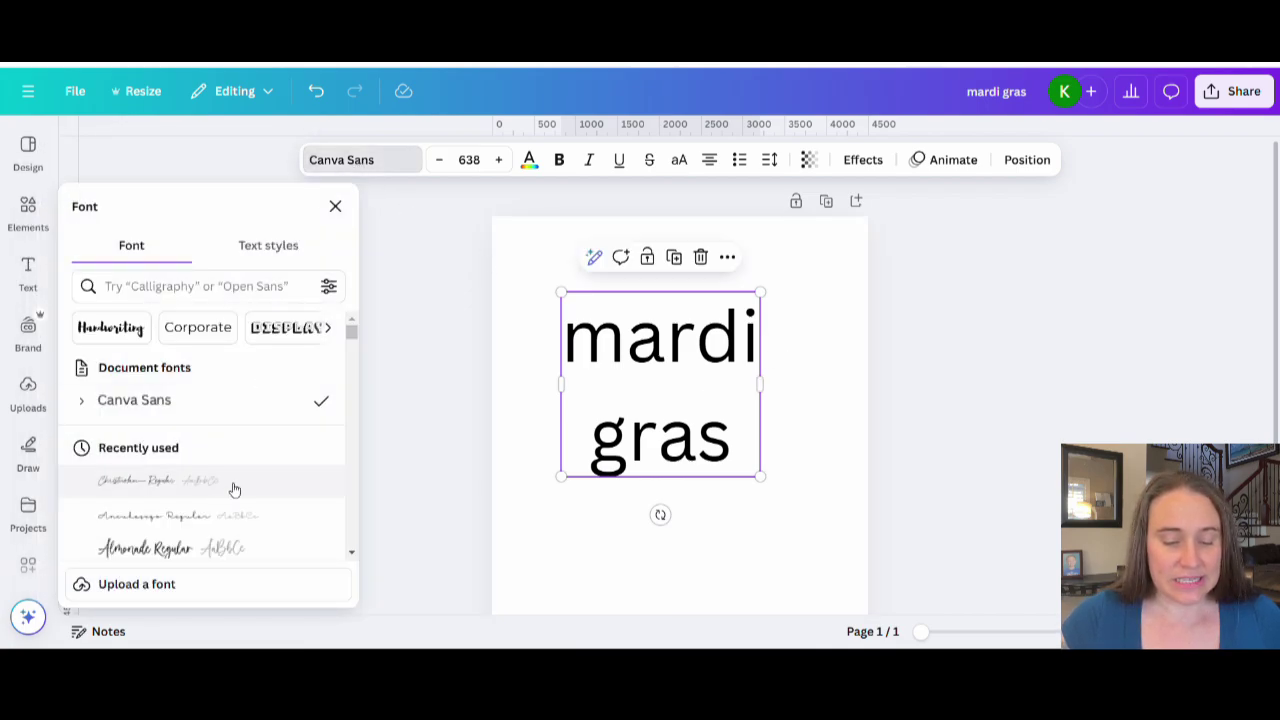
{"action": "left_click", "coordinate": [105, 590]}
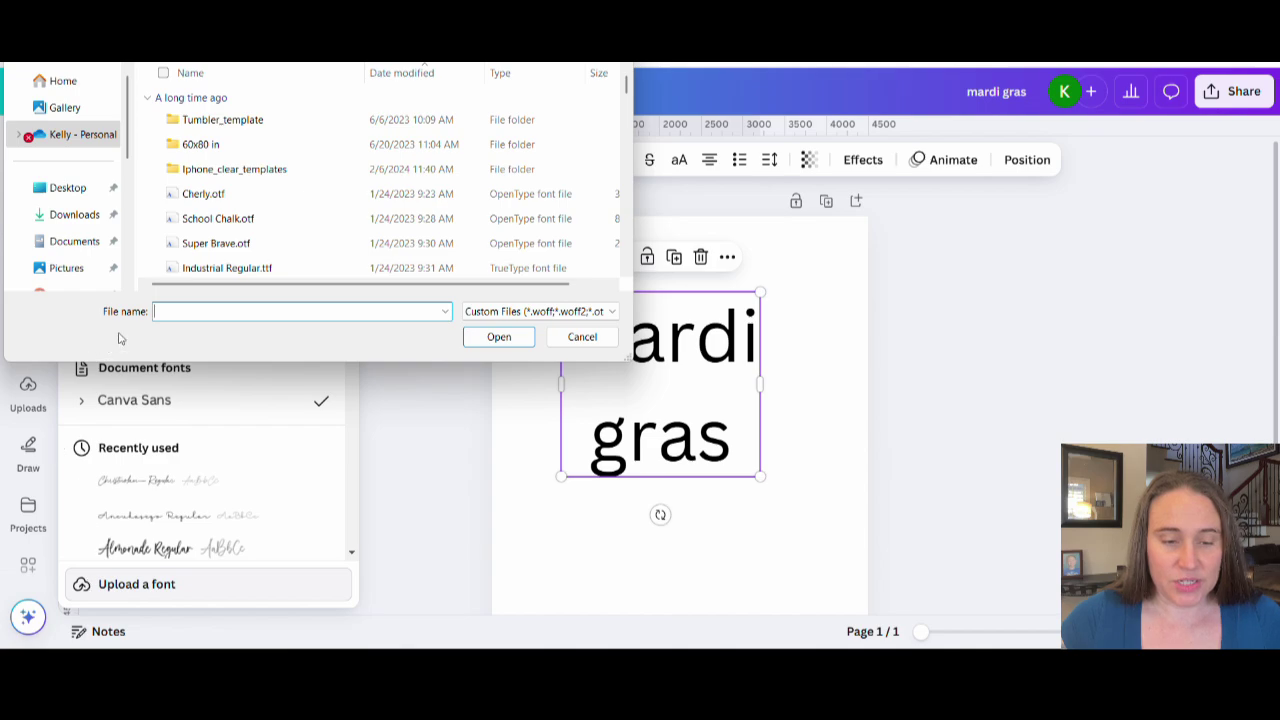
{"action": "left_click", "coordinate": [75, 214]}
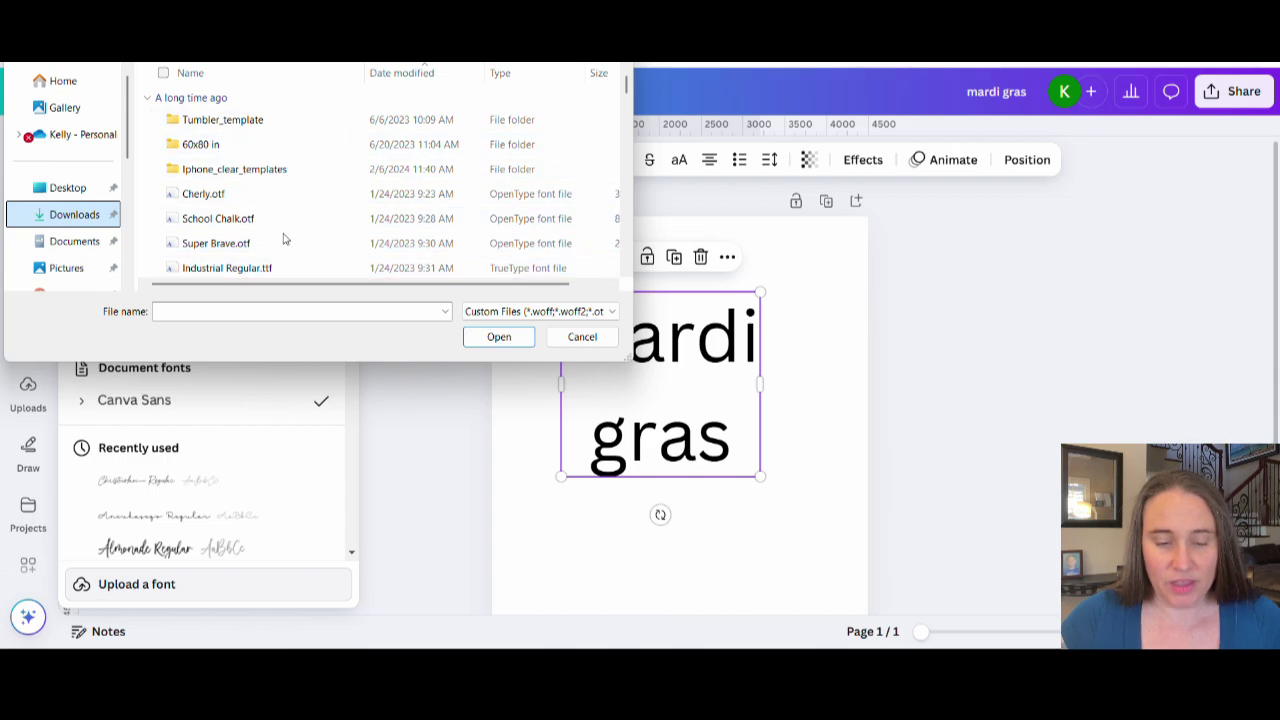
{"action": "left_click", "coordinate": [296, 312]}
{"action": "type", "text": "le"}
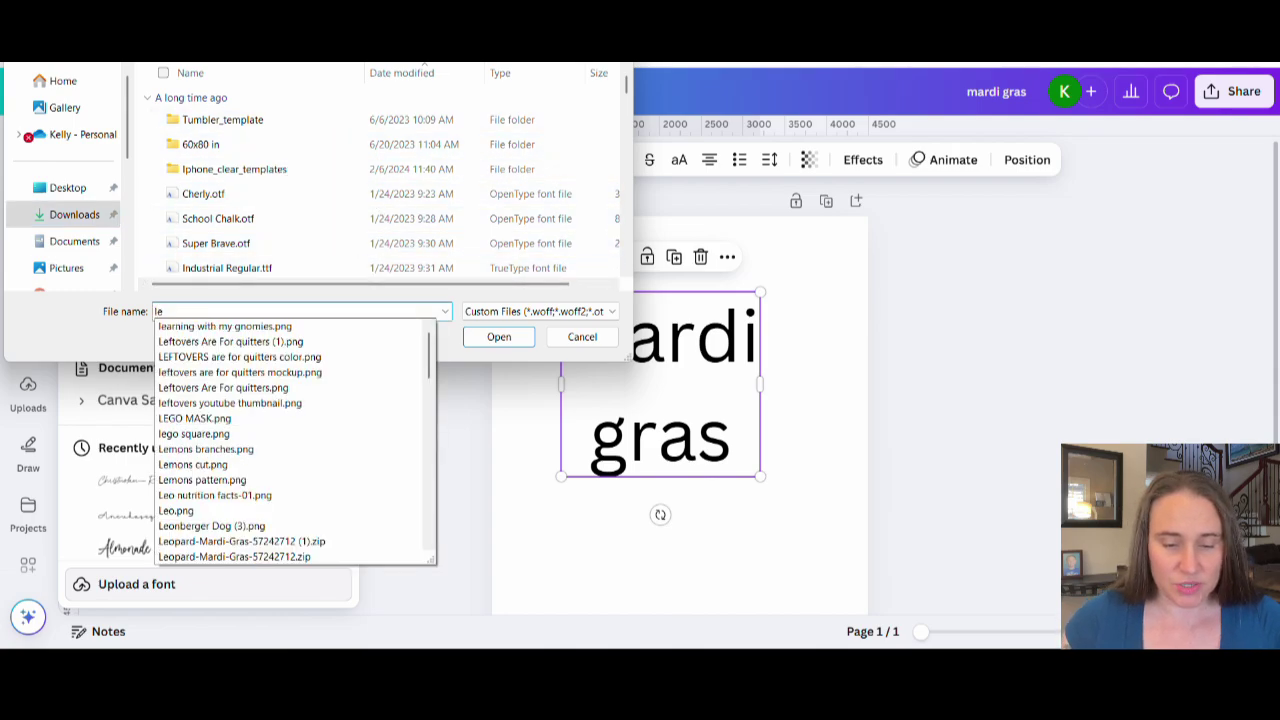
{"action": "type", "text": "op"}
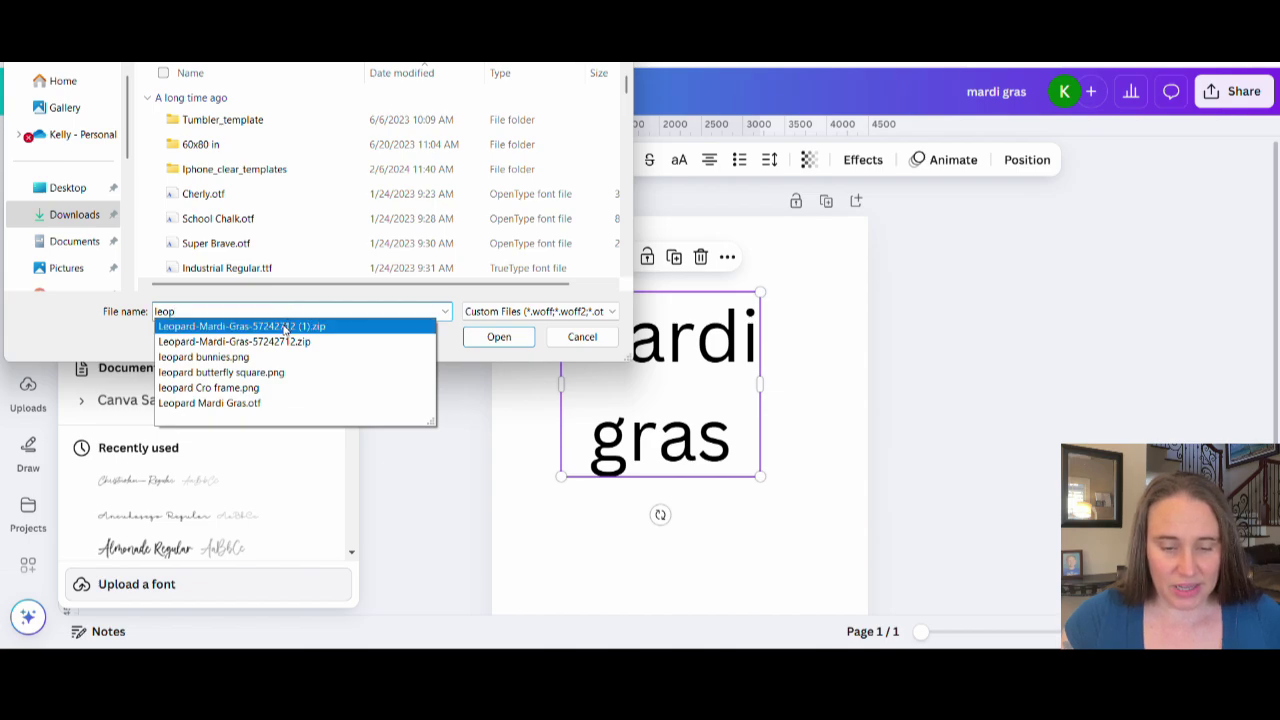
{"action": "left_click", "coordinate": [230, 403]}
{"action": "key", "text": "Return"}
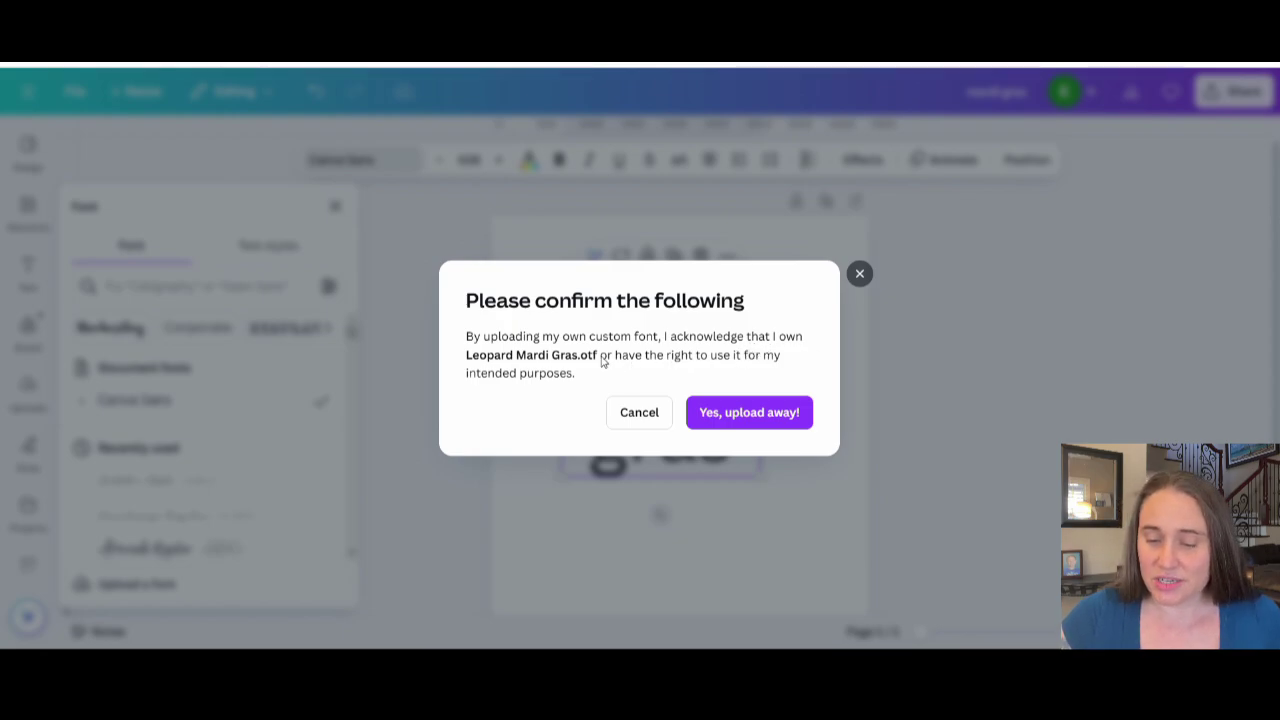
{"action": "left_click", "coordinate": [737, 418]}
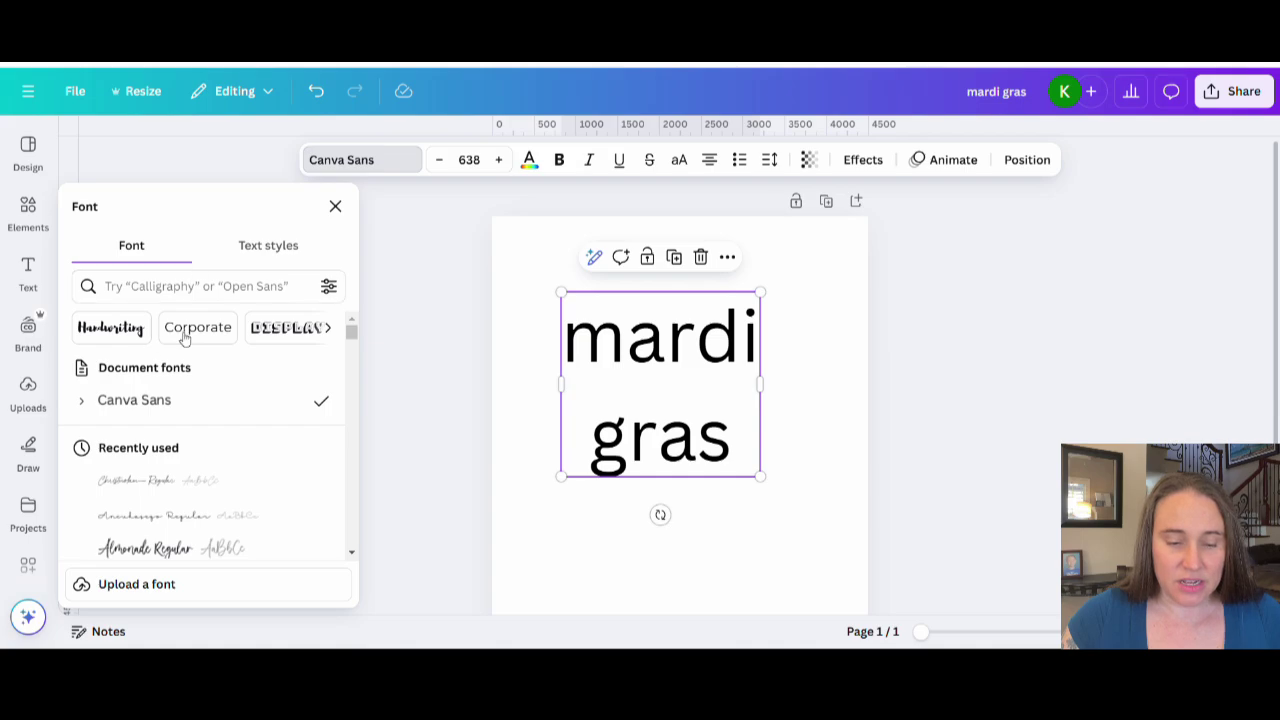
Step: Find the uploaded font by searching for "leop" and apply Leopard Mardi Gras to the "mardi gras" text
{"action": "scroll", "coordinate": [184, 338], "scroll_direction": "down", "scroll_amount": 5}
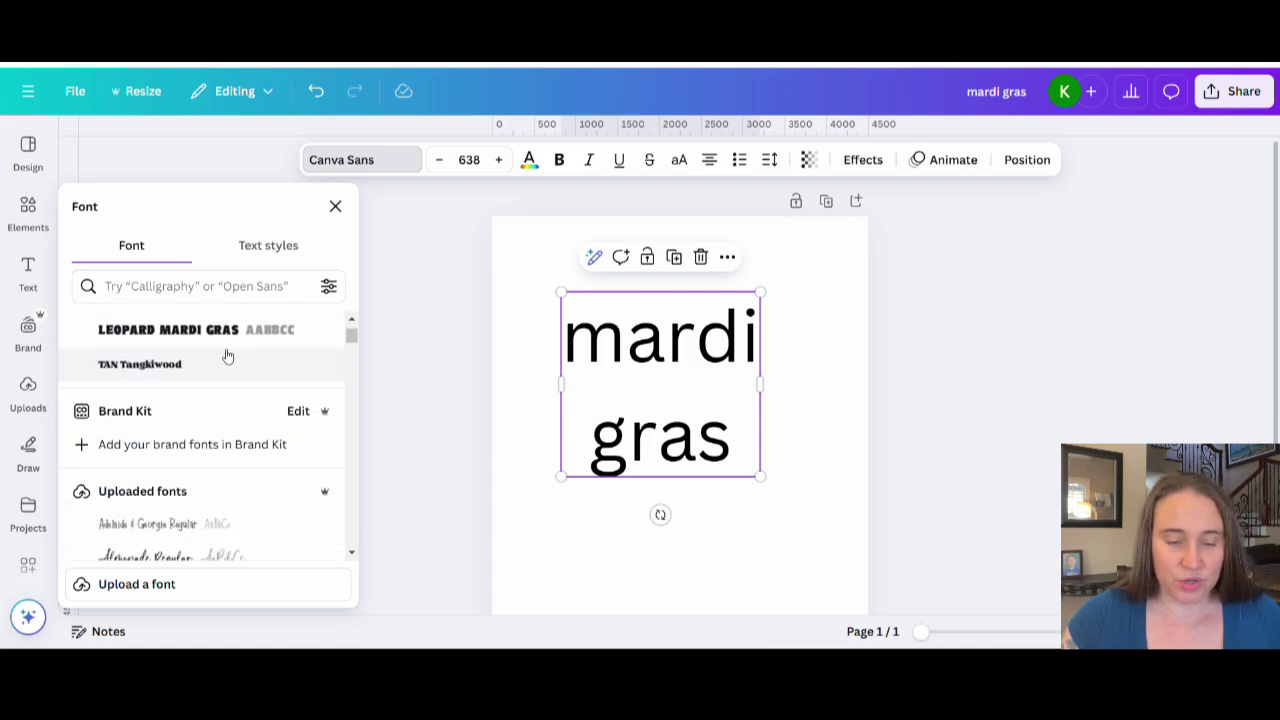
{"action": "scroll", "coordinate": [235, 415], "scroll_direction": "down", "scroll_amount": 1}
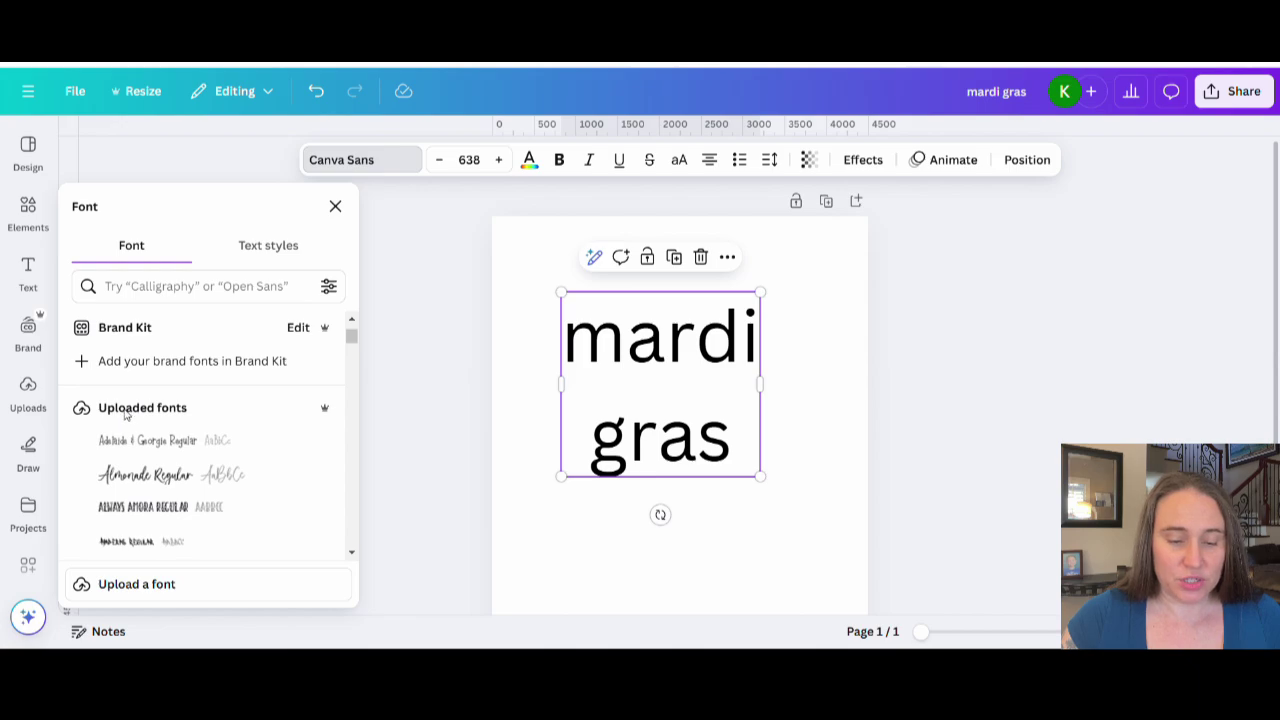
{"action": "scroll", "coordinate": [168, 400], "scroll_direction": "down", "scroll_amount": 3}
{"action": "scroll", "coordinate": [165, 395], "scroll_direction": "down", "scroll_amount": 5}
{"action": "scroll", "coordinate": [160, 420], "scroll_direction": "down", "scroll_amount": 5}
{"action": "scroll", "coordinate": [166, 442], "scroll_direction": "up", "scroll_amount": 2}
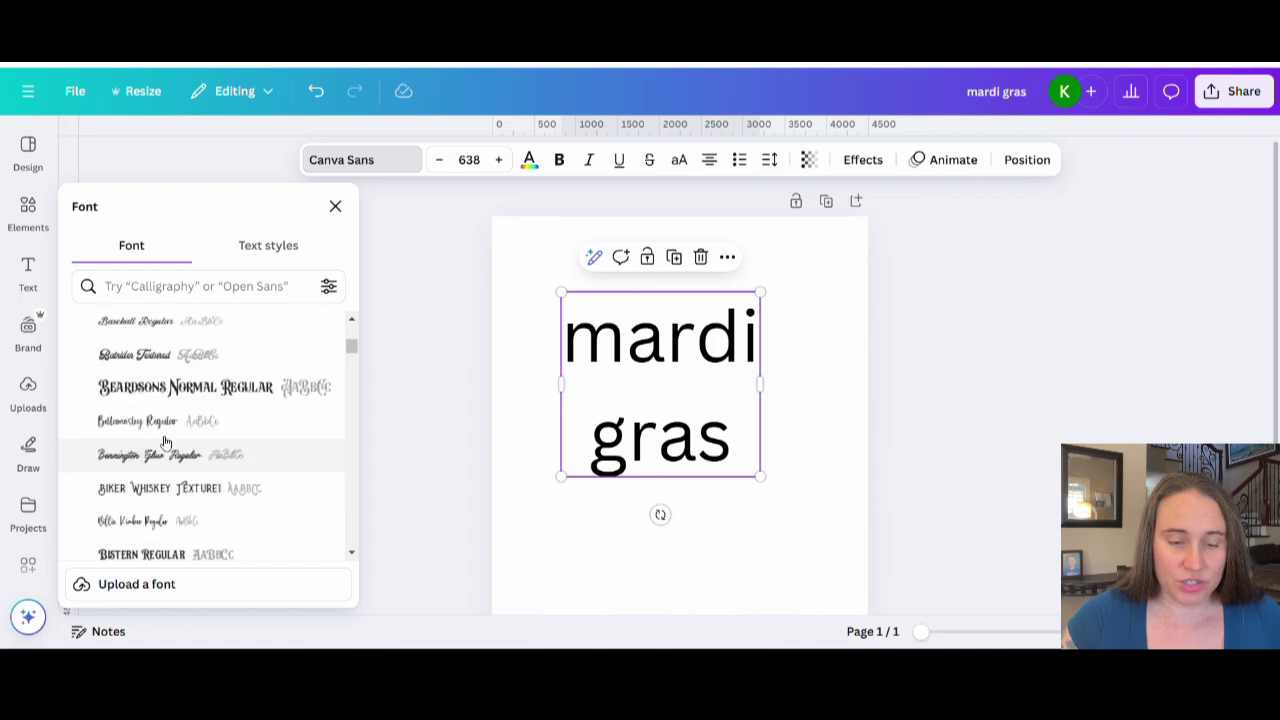
{"action": "scroll", "coordinate": [166, 442], "scroll_direction": "up", "scroll_amount": 1}
{"action": "left_click", "coordinate": [141, 286]}
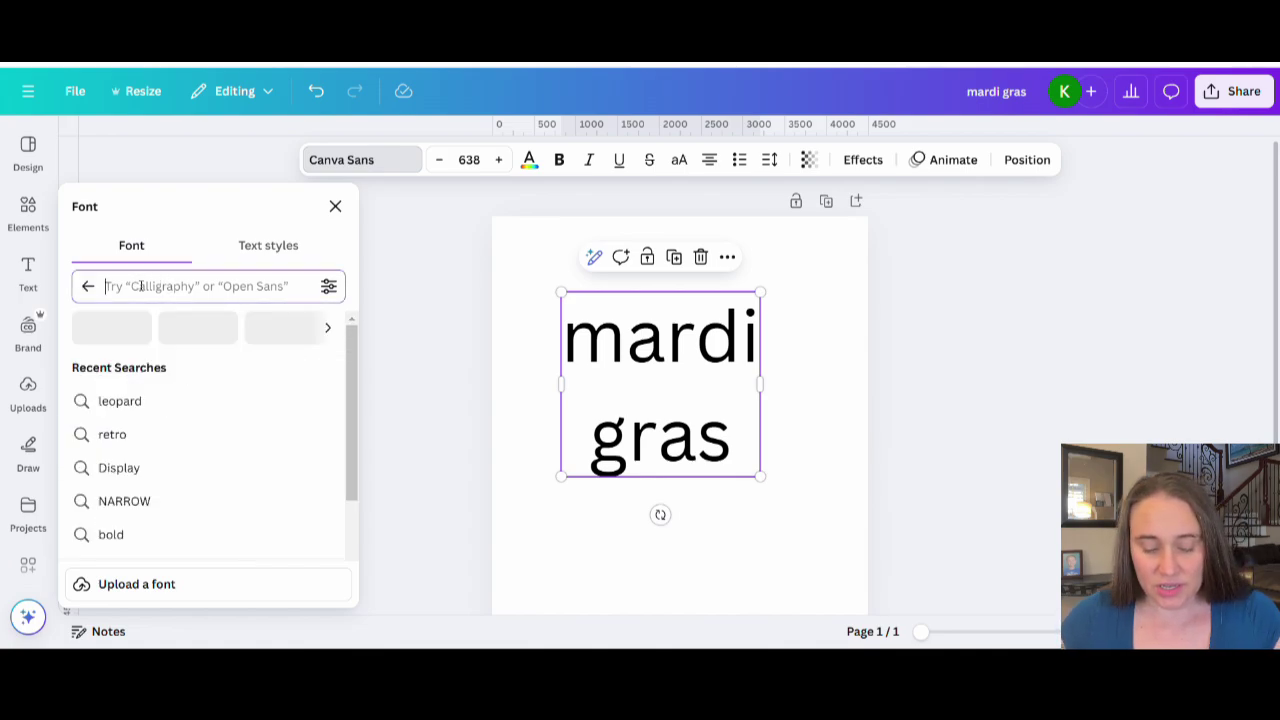
{"action": "type", "text": "leop"}
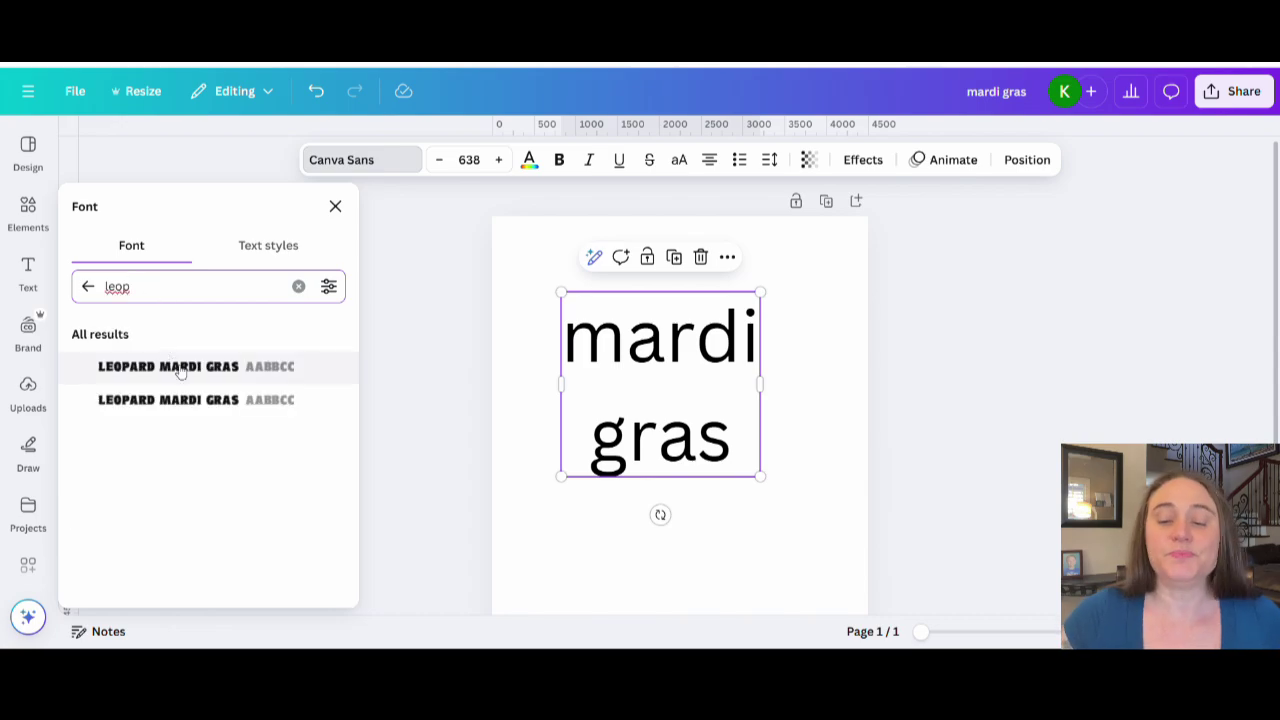
{"action": "left_click", "coordinate": [171, 367]}
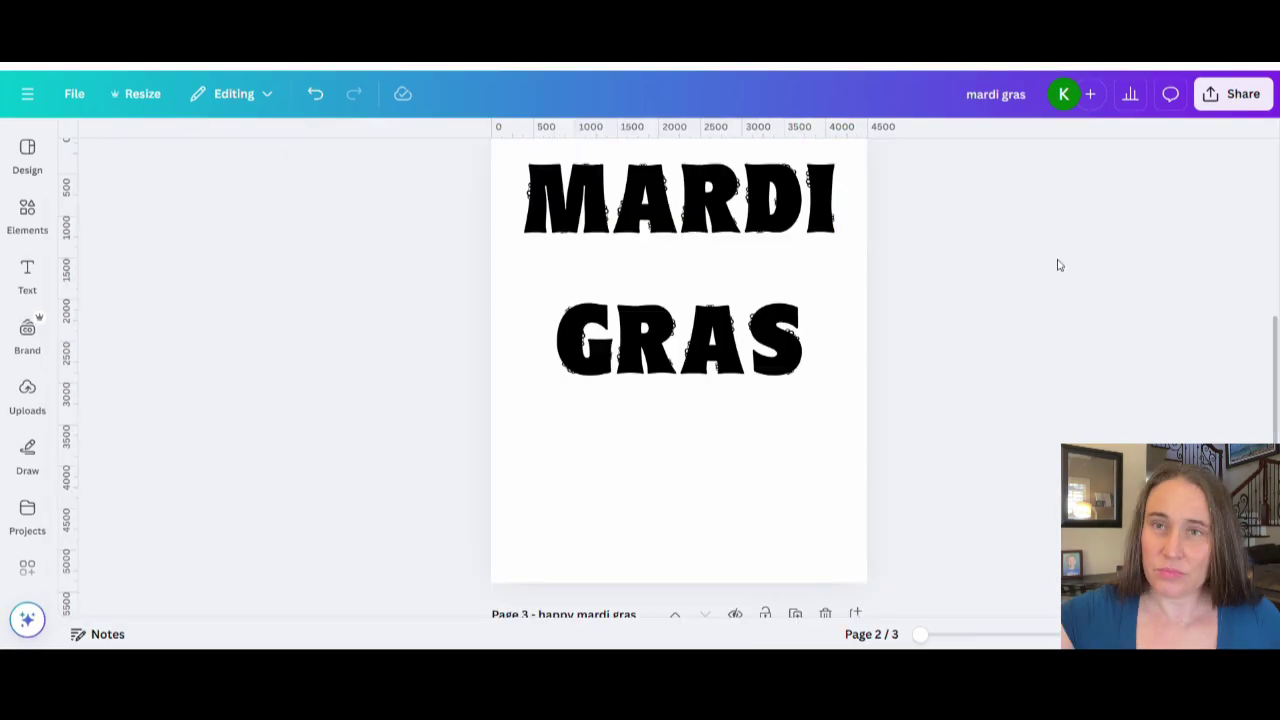
Step: Recolor the MARDI GRAS text on page 2 with the purple document color and deselect it
{"action": "left_click", "coordinate": [765, 300]}
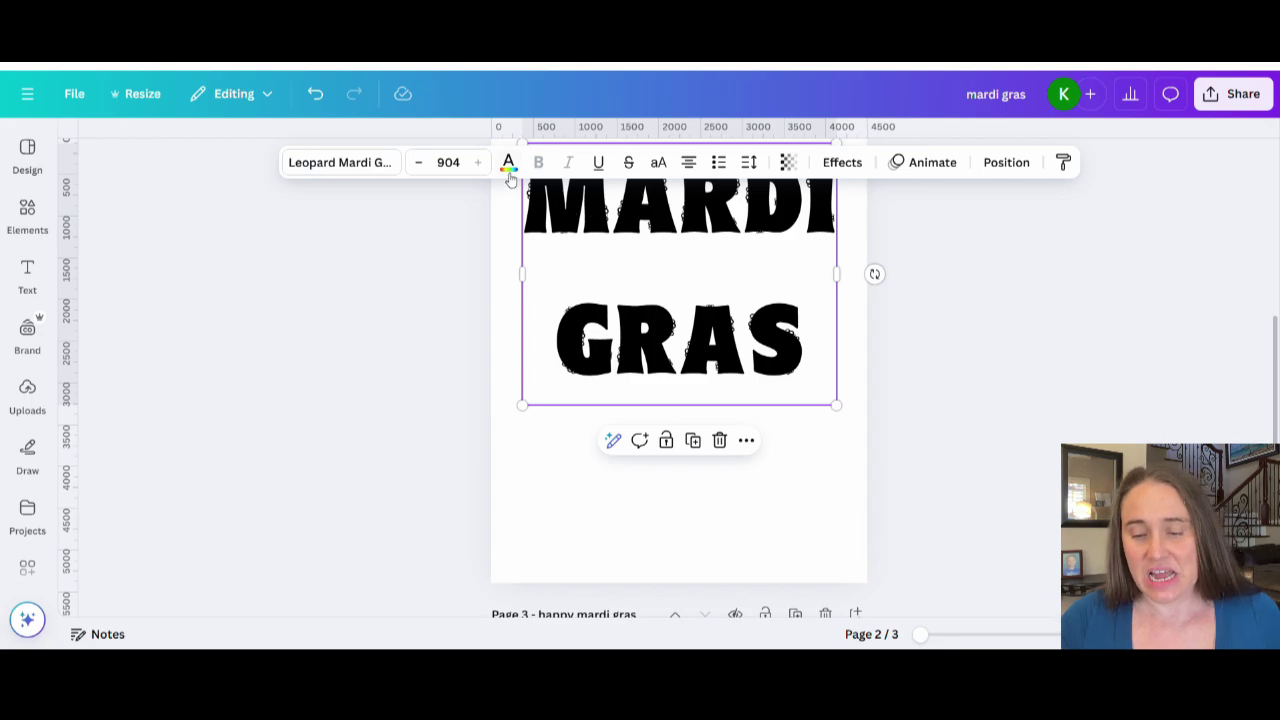
{"action": "left_click", "coordinate": [508, 163]}
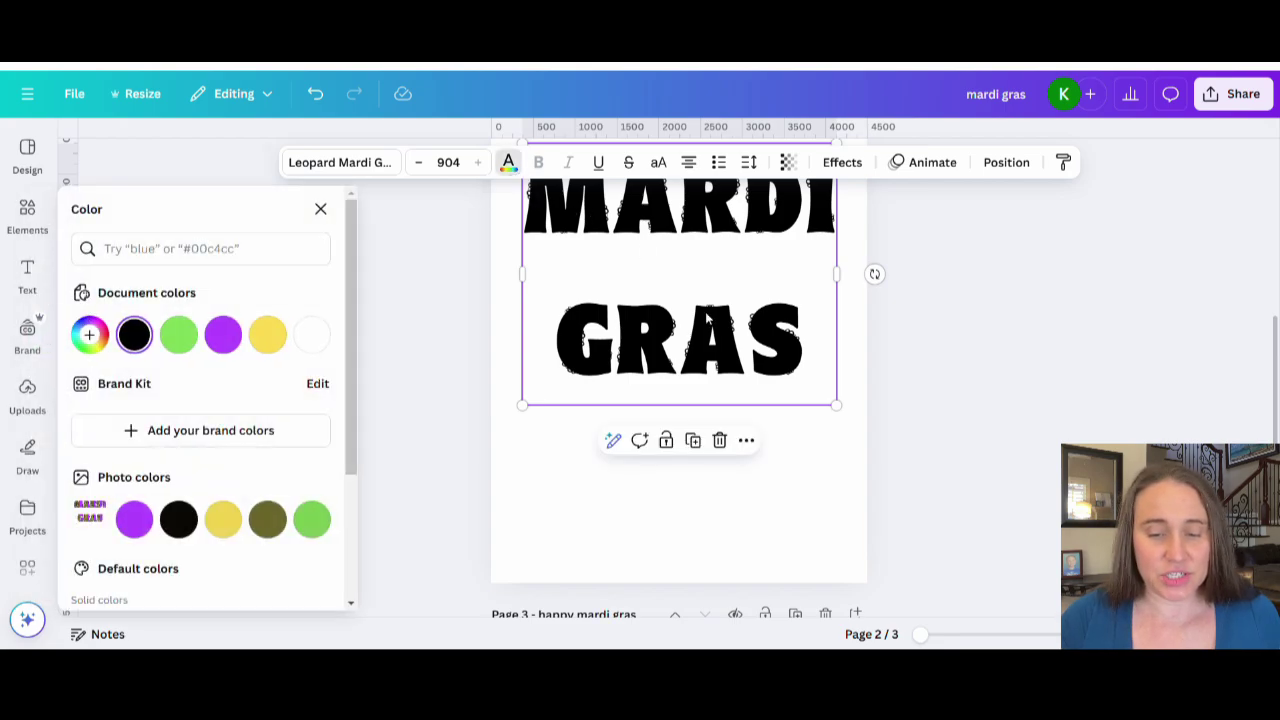
{"action": "left_click", "coordinate": [223, 336]}
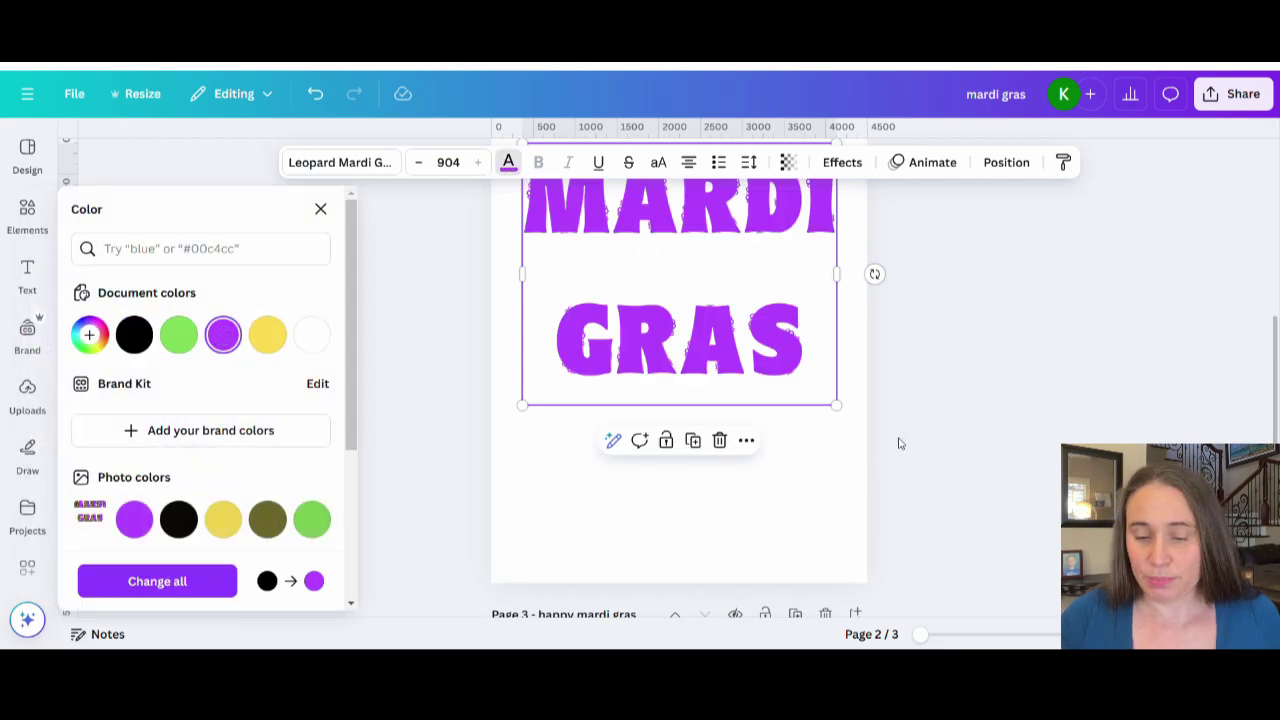
{"action": "key", "text": "Escape"}
{"action": "left_click", "coordinate": [811, 491]}
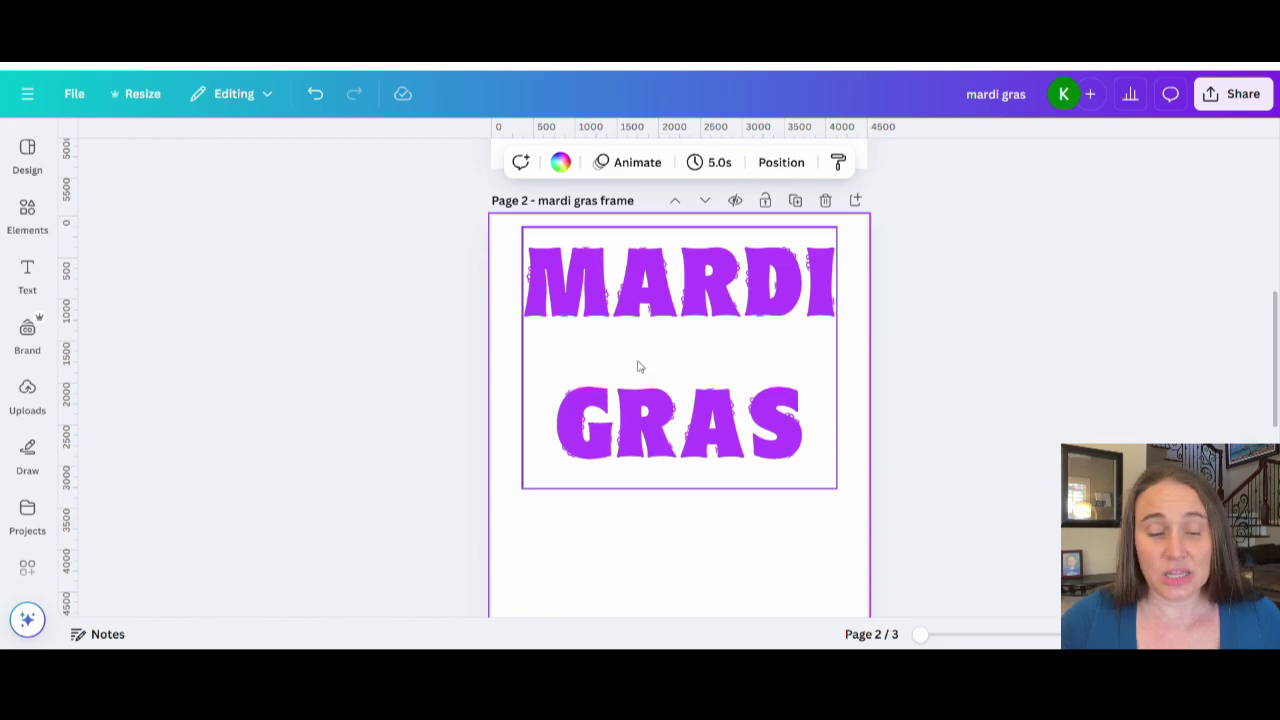
Step: Search the elements for "leopard print" and add the square brown leopard graphic to page 2
{"action": "left_click", "coordinate": [30, 216]}
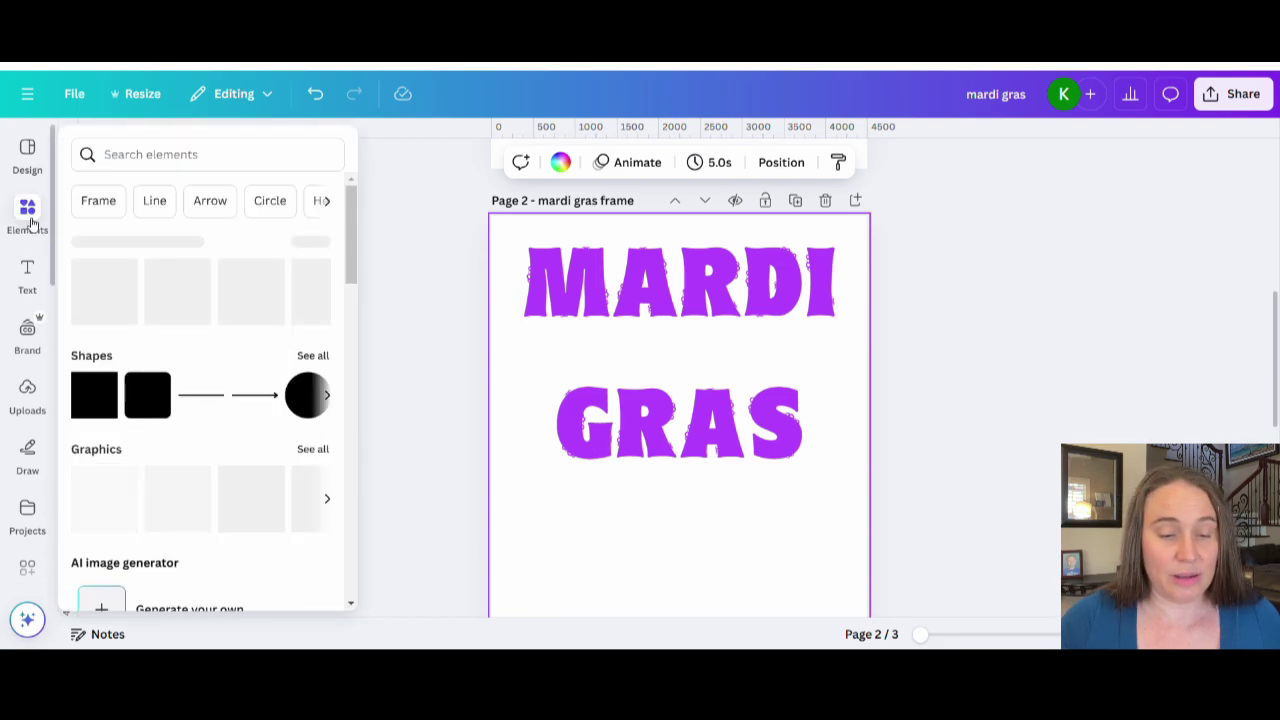
{"action": "left_click", "coordinate": [121, 152]}
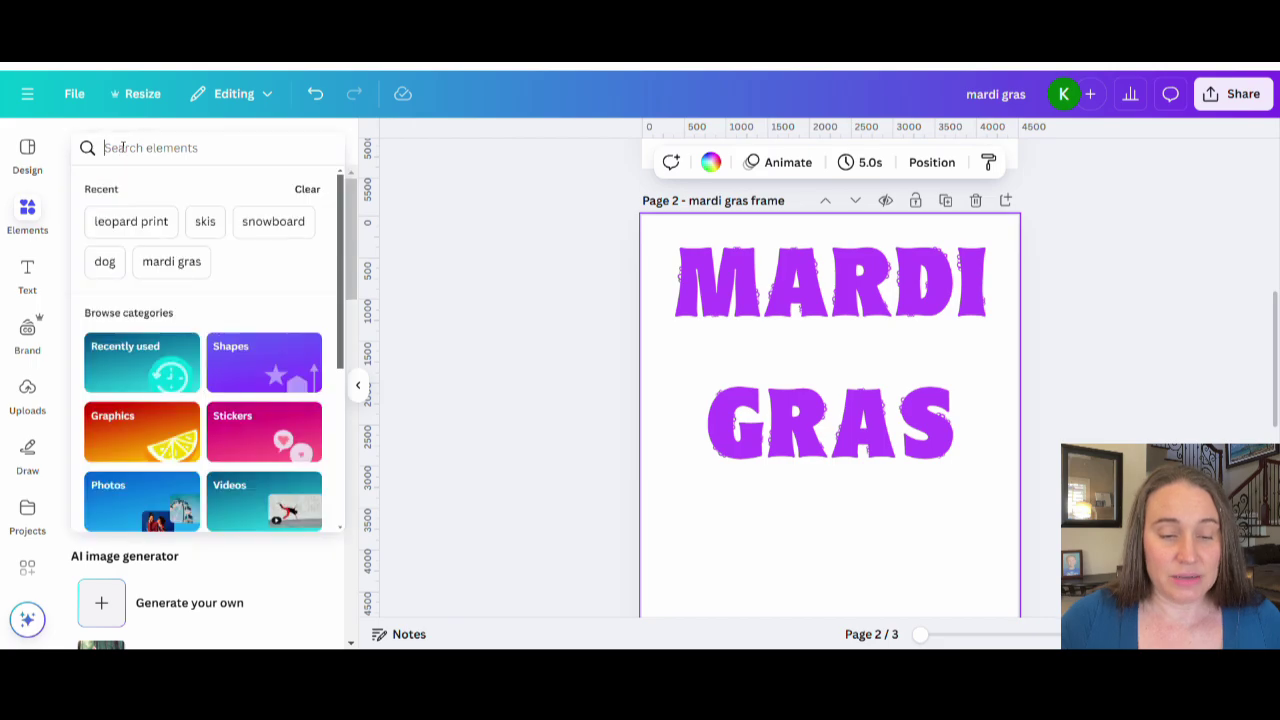
{"action": "type", "text": "leopard p"}
{"action": "left_click", "coordinate": [97, 328]}
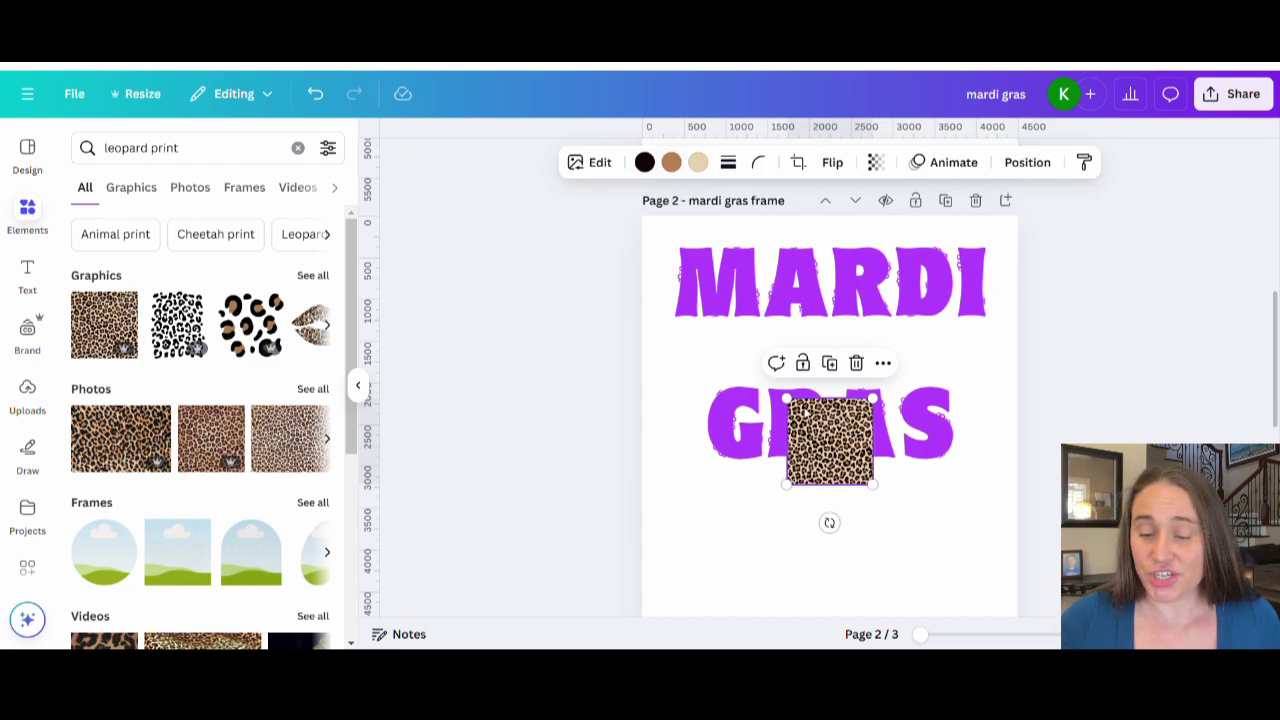
Step: Enlarge the leopard graphic and recolor its beige background yellow, its brown spot centers green and its dark spots pure black
{"action": "left_click", "coordinate": [698, 162]}
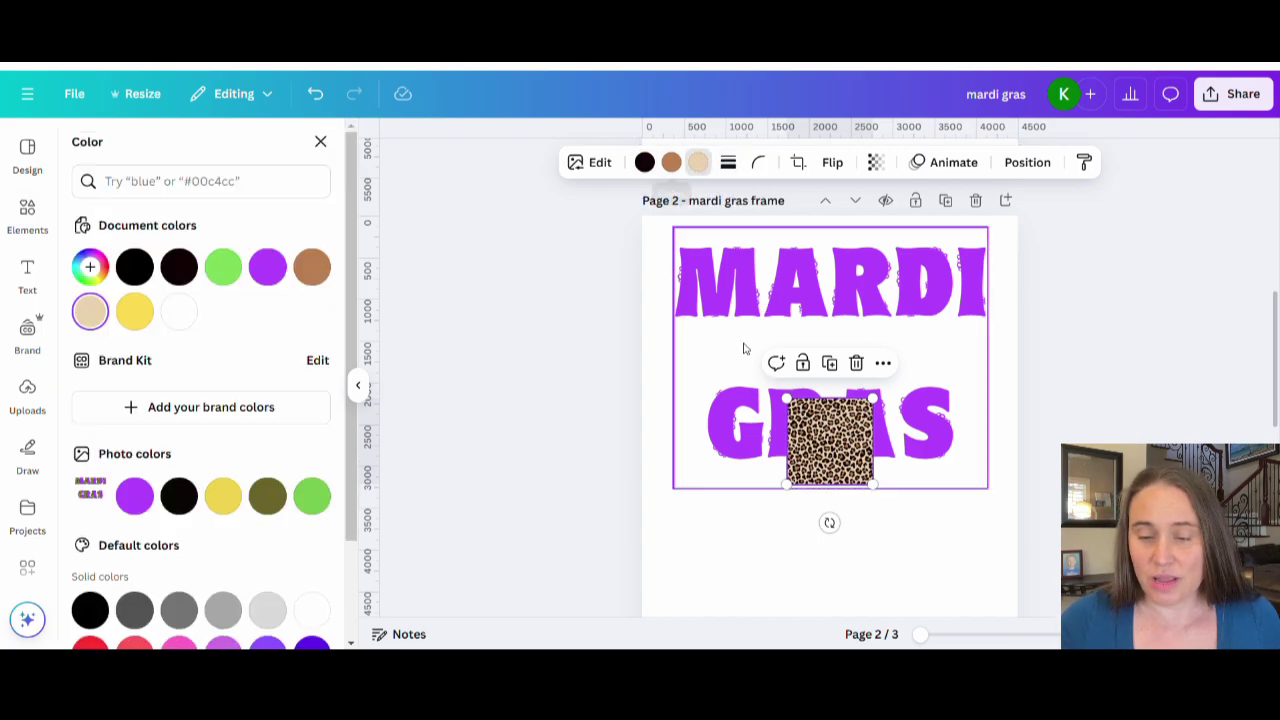
{"action": "left_click", "coordinate": [134, 311]}
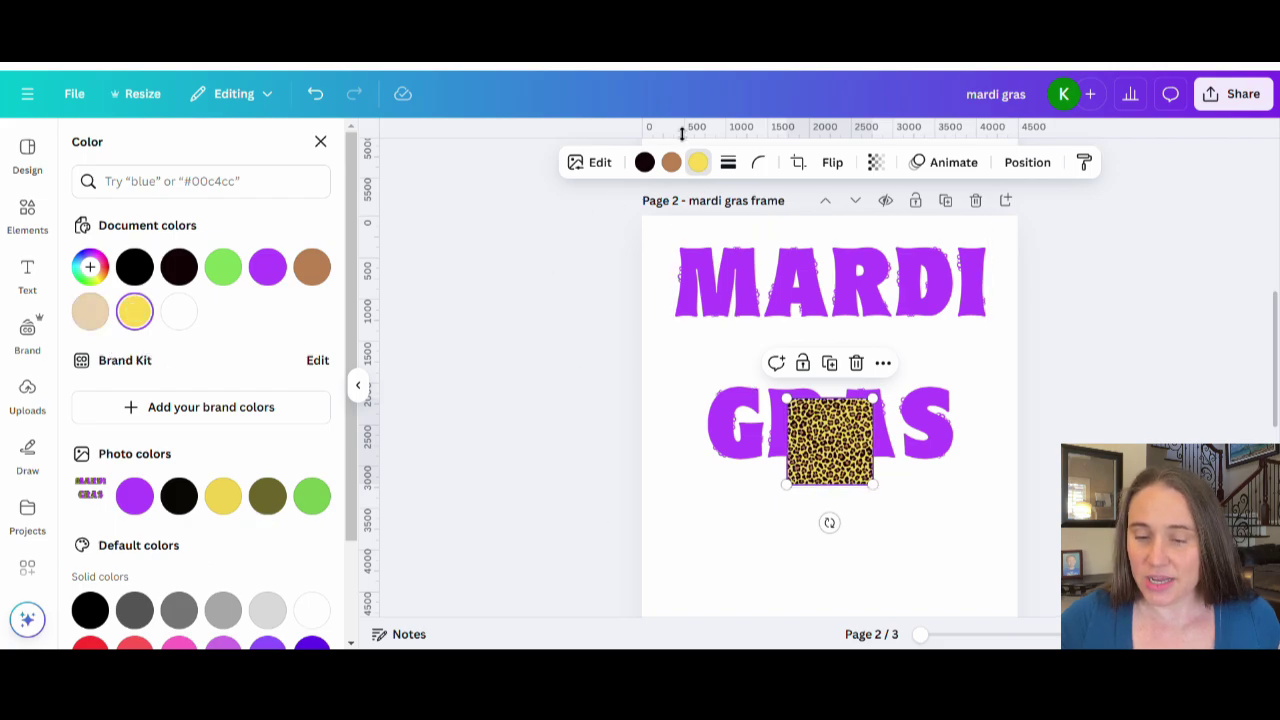
{"action": "left_click_drag", "start_coordinate": [786, 399], "coordinate": [672, 285]}
{"action": "left_click", "coordinate": [671, 162]}
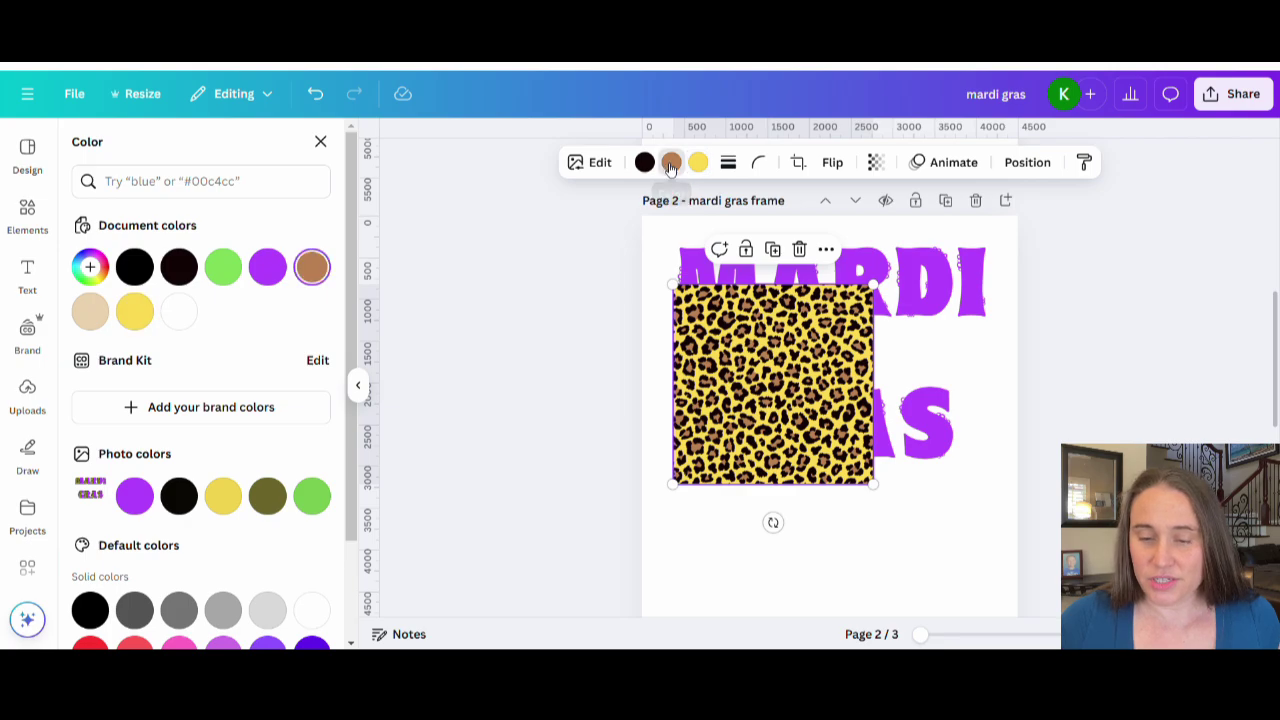
{"action": "left_click", "coordinate": [222, 267]}
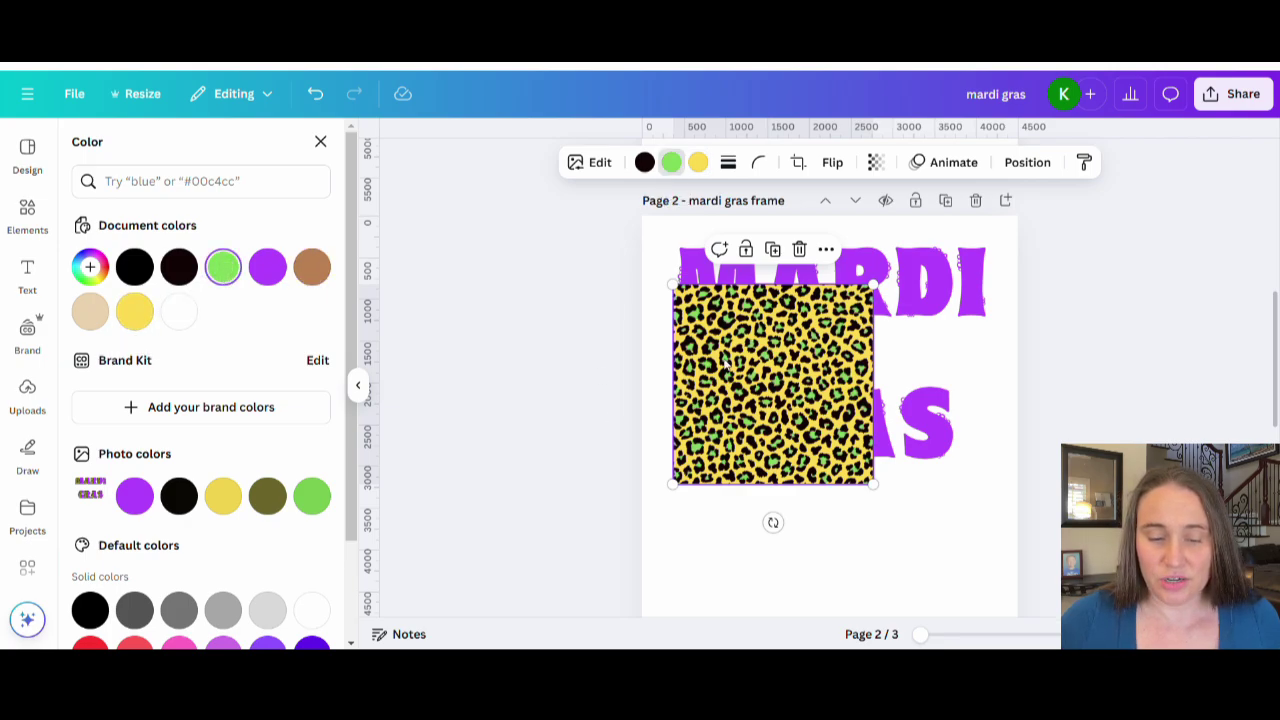
{"action": "left_click", "coordinate": [642, 164]}
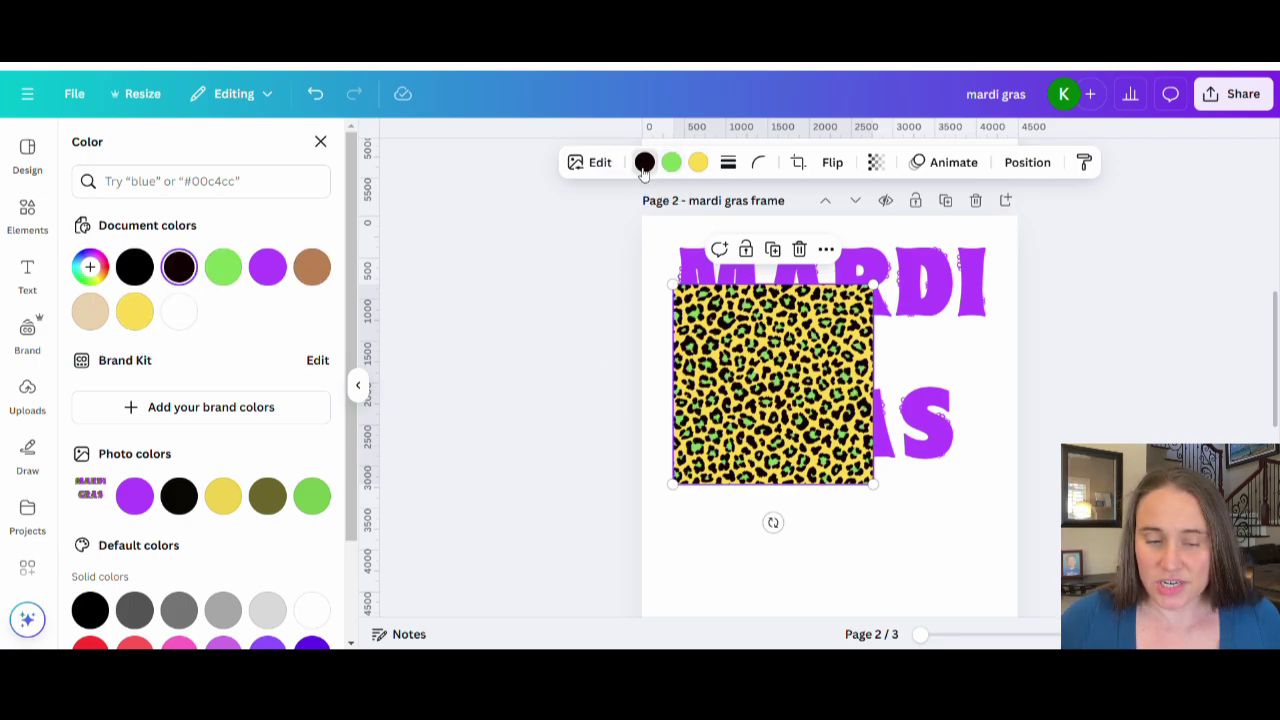
{"action": "left_click", "coordinate": [130, 270]}
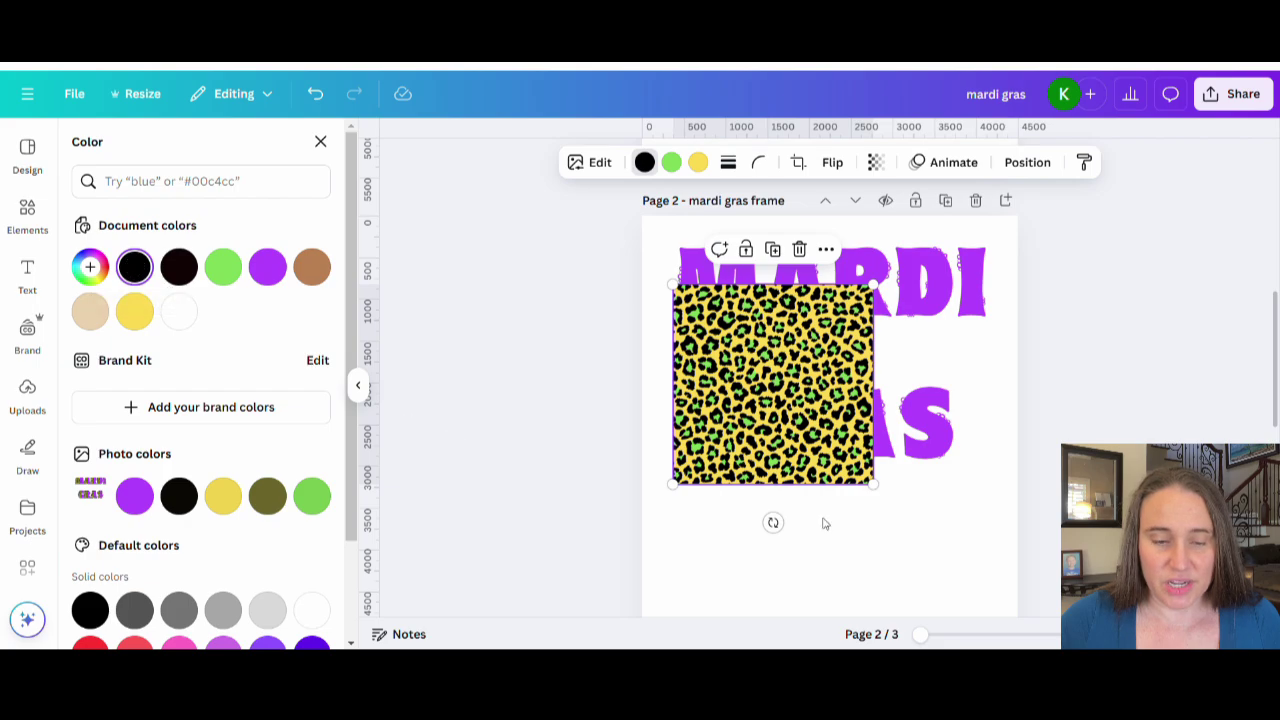
Step: Shrink the leopard graphic, place it over the M of MARDI and set its transparency to 65
{"action": "left_click", "coordinate": [358, 386]}
{"action": "left_click_drag", "start_coordinate": [612, 432], "coordinate": [643, 427]}
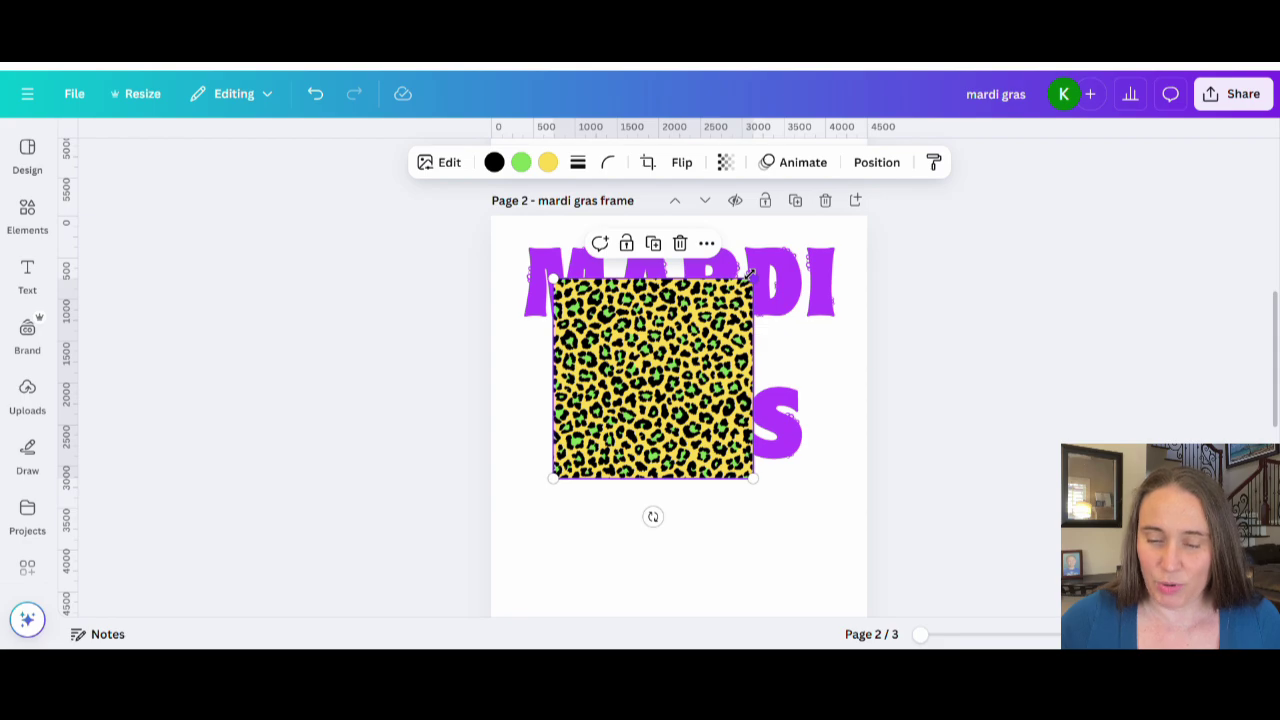
{"action": "left_click_drag", "start_coordinate": [750, 278], "coordinate": [663, 372]}
{"action": "left_click_drag", "start_coordinate": [605, 442], "coordinate": [525, 303]}
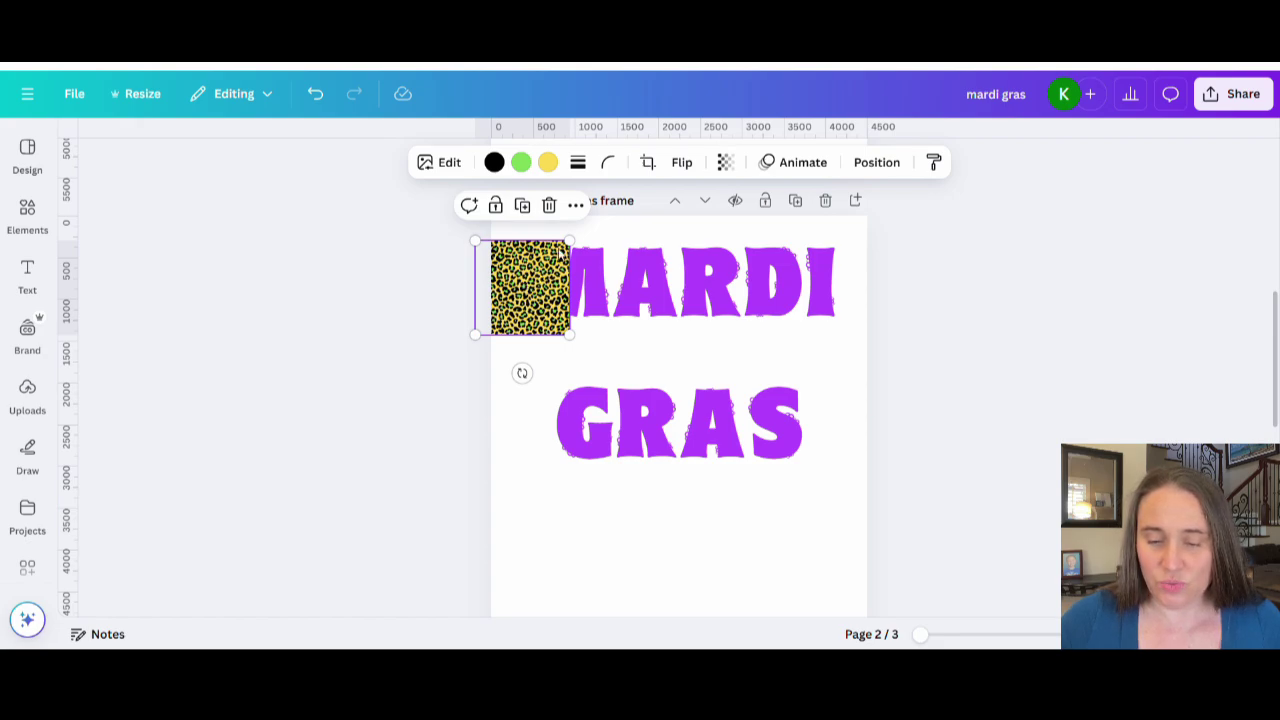
{"action": "left_click", "coordinate": [726, 167]}
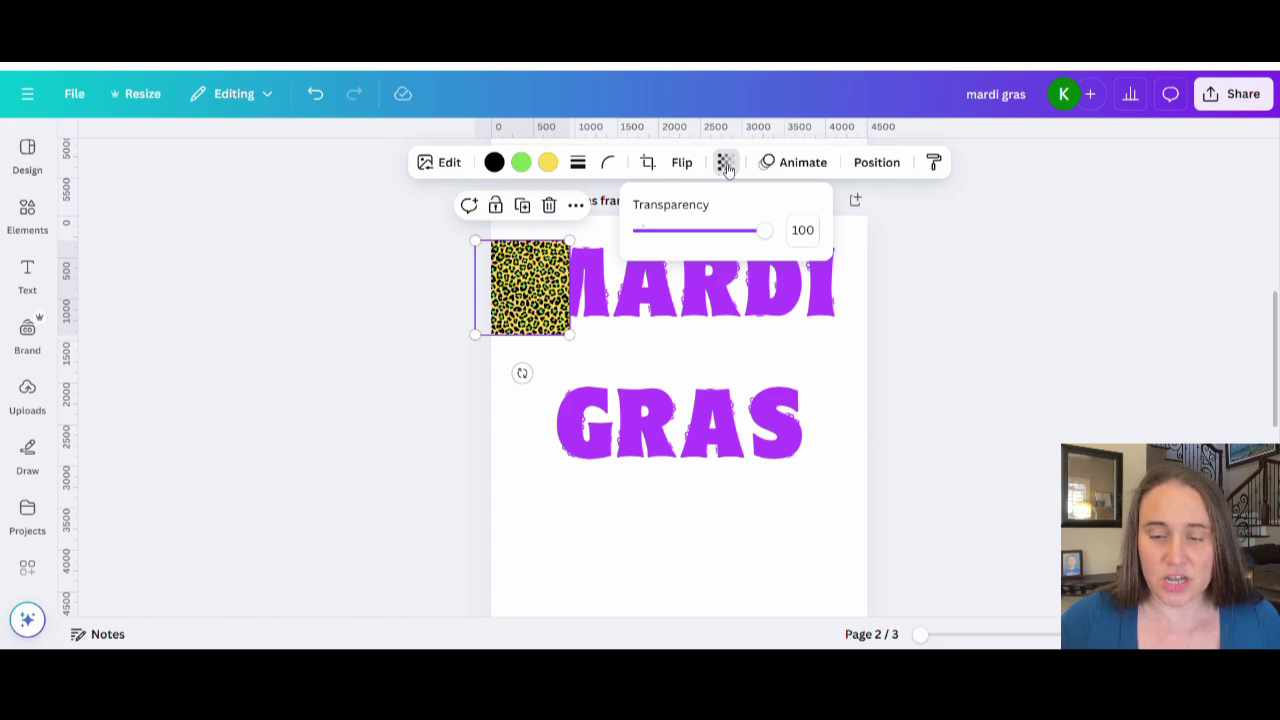
{"action": "left_click_drag", "start_coordinate": [750, 236], "coordinate": [720, 234]}
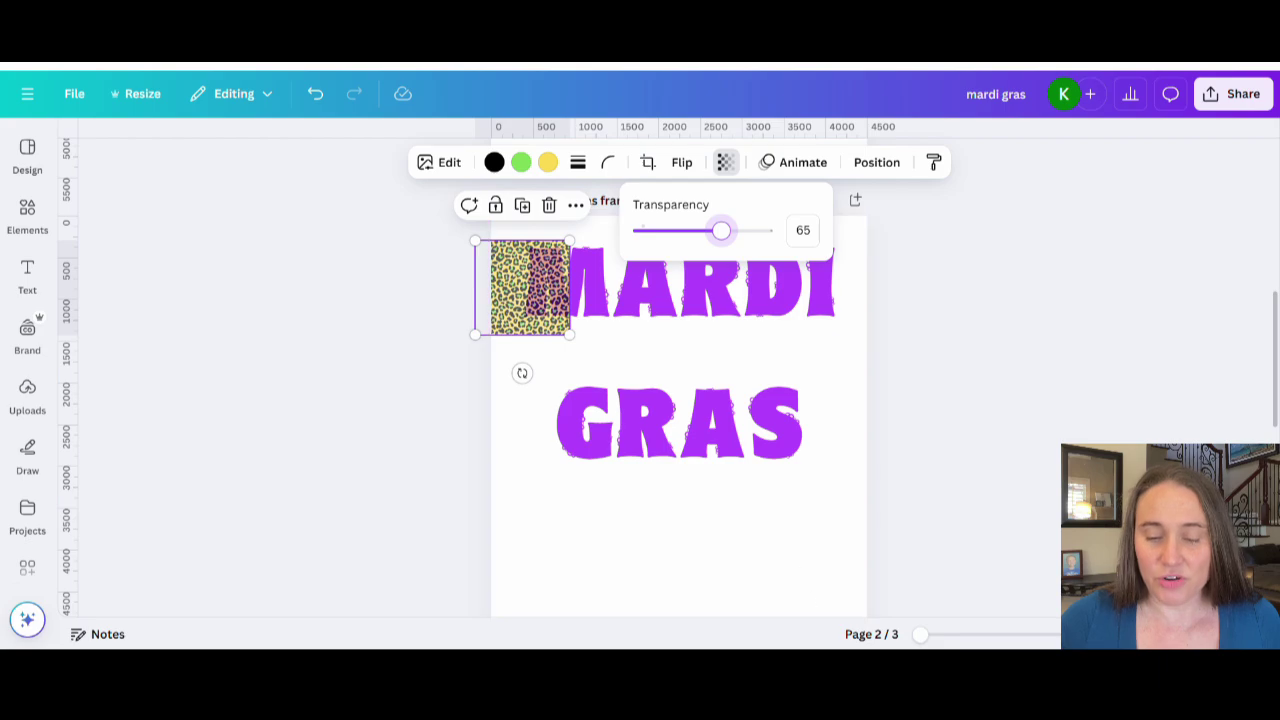
Step: Adjust the leopard graphic's size over the M of MARDI, enlarging it for a larger spot pattern
{"action": "left_click_drag", "start_coordinate": [921, 635], "coordinate": [953, 636]}
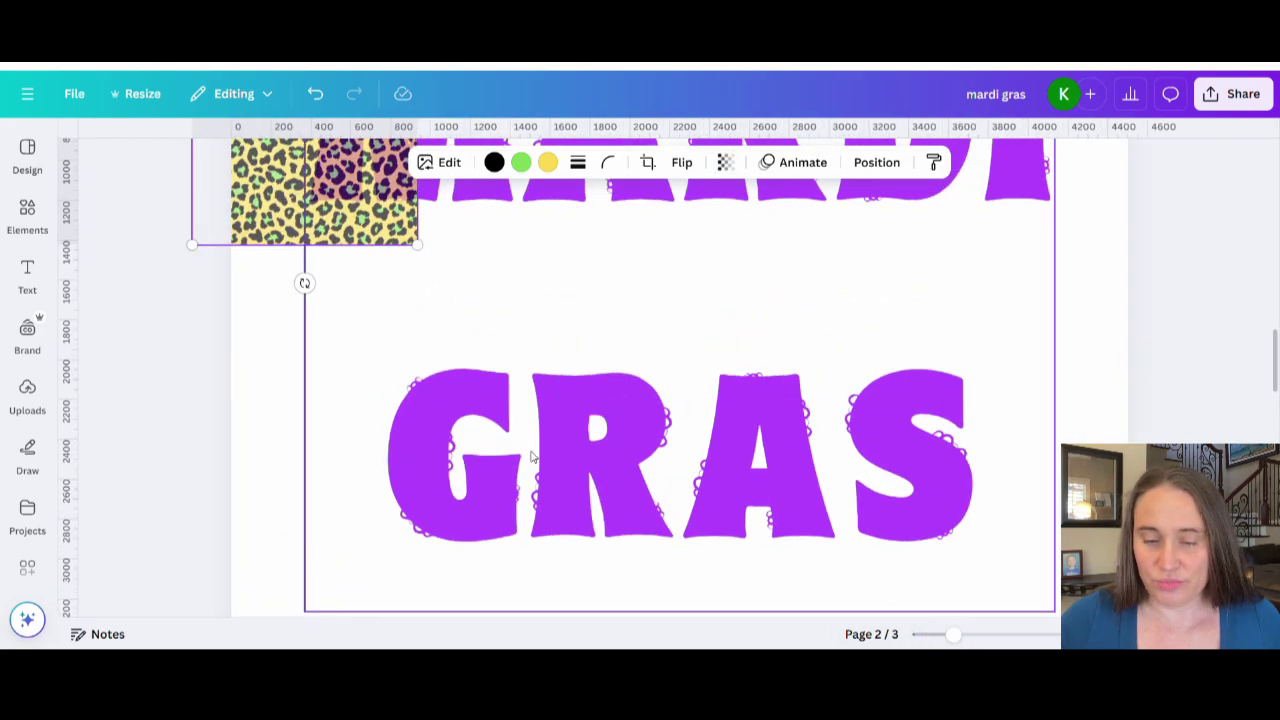
{"action": "scroll", "coordinate": [486, 420], "scroll_direction": "up", "scroll_amount": 4}
{"action": "scroll", "coordinate": [475, 404], "scroll_direction": "up", "scroll_amount": 2}
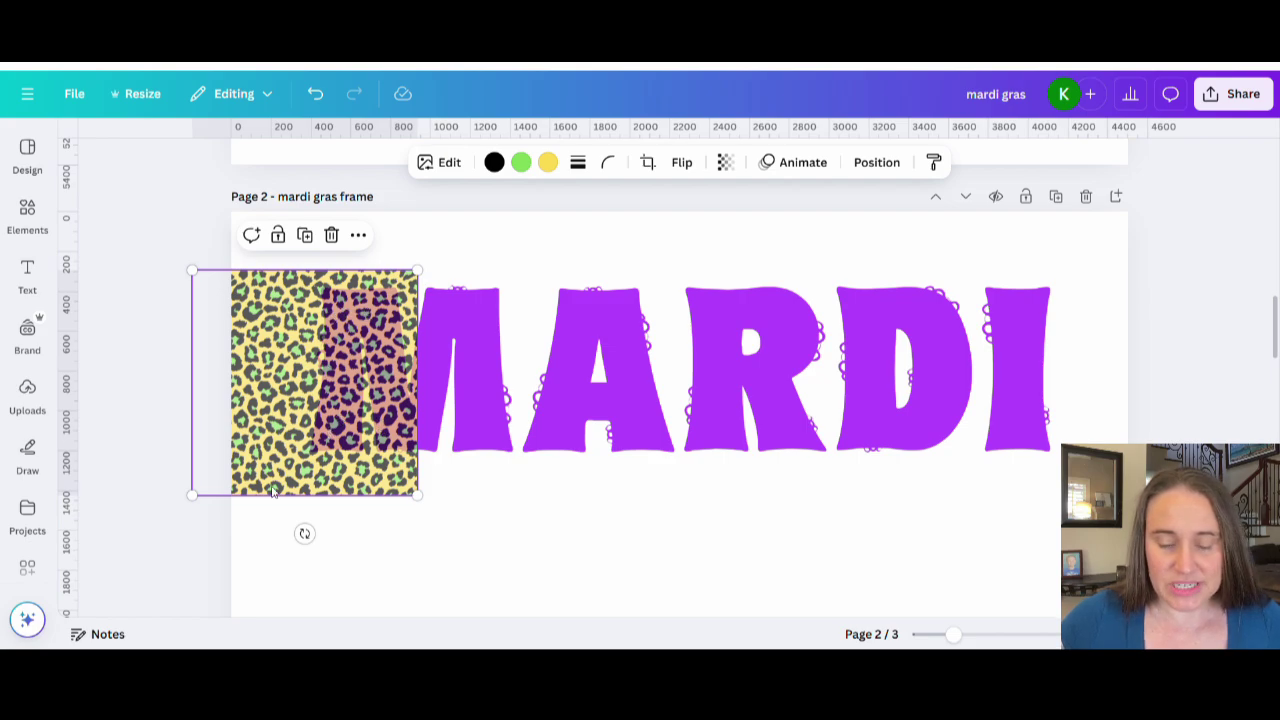
{"action": "left_click_drag", "start_coordinate": [189, 494], "coordinate": [231, 455]}
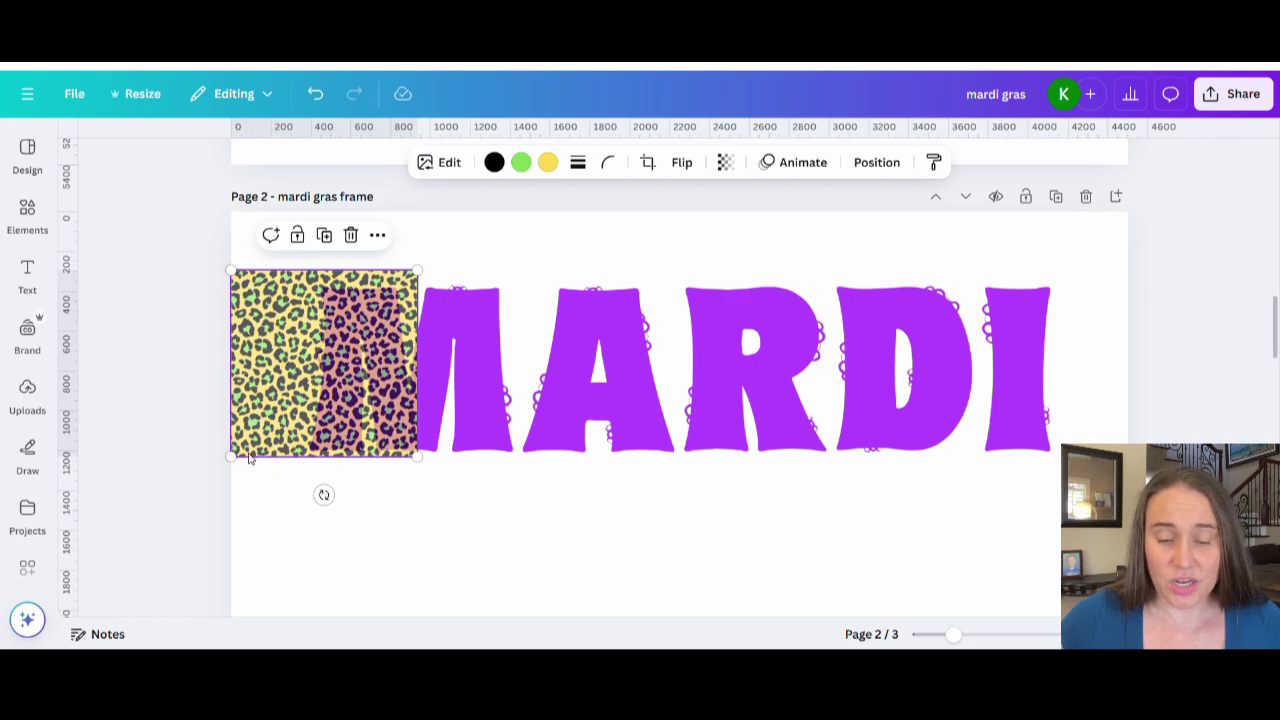
{"action": "left_click_drag", "start_coordinate": [231, 455], "coordinate": [108, 505]}
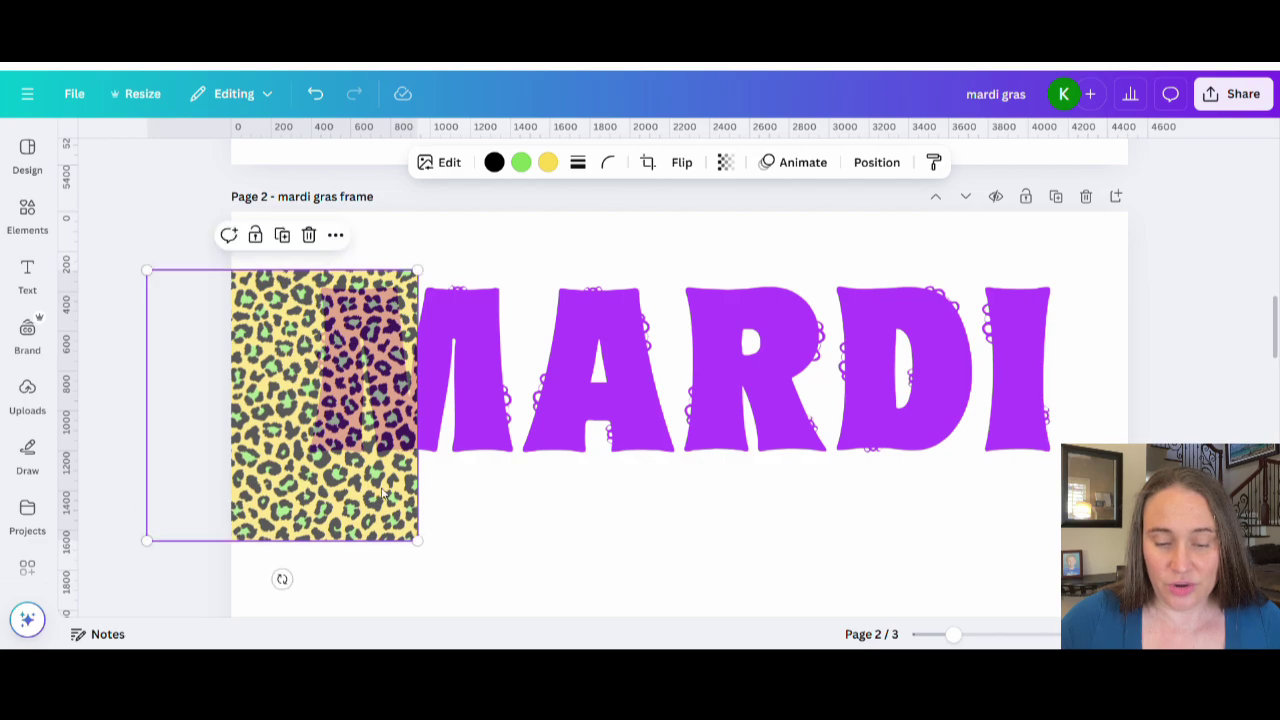
Step: Adjust the leopard graphic's size for a slightly larger spot pattern and reposition it over the left half of the M of MARDI
{"action": "left_click_drag", "start_coordinate": [372, 495], "coordinate": [356, 462]}
{"action": "left_click_drag", "start_coordinate": [343, 467], "coordinate": [353, 469]}
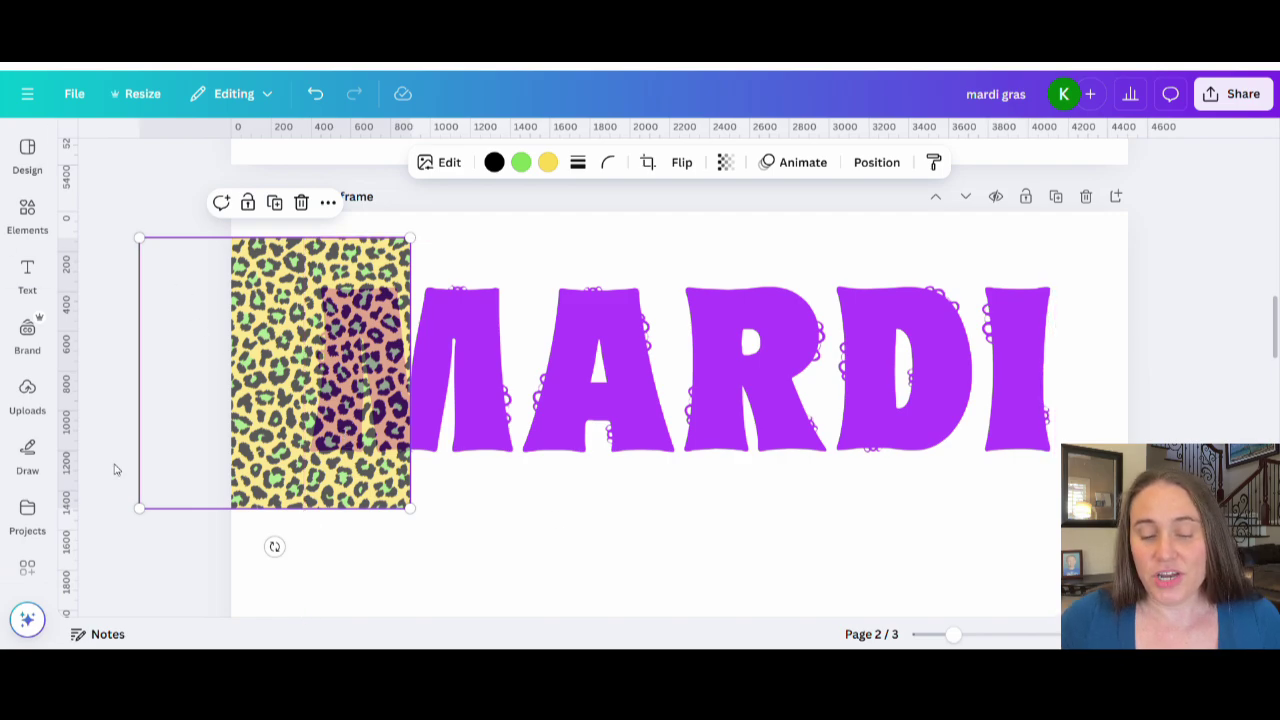
{"action": "left_click_drag", "start_coordinate": [140, 237], "coordinate": [60, 170]}
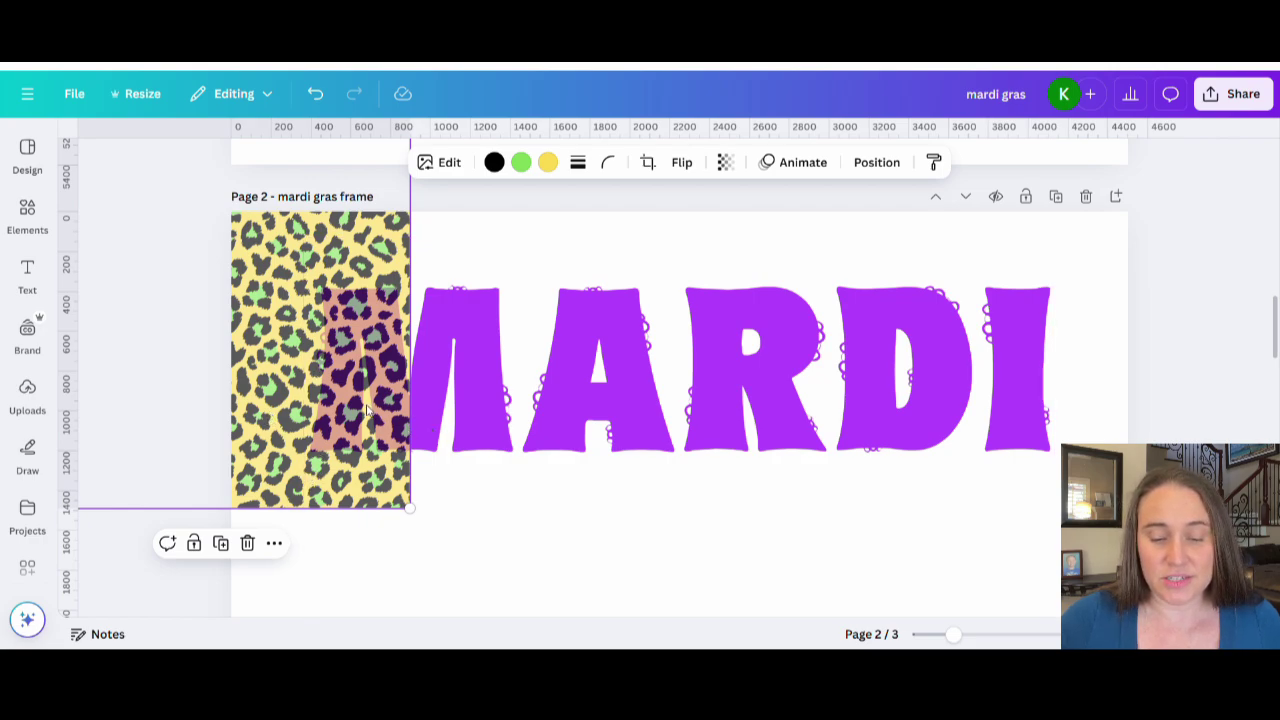
{"action": "left_click_drag", "start_coordinate": [408, 506], "coordinate": [320, 420]}
{"action": "left_click_drag", "start_coordinate": [279, 357], "coordinate": [366, 455]}
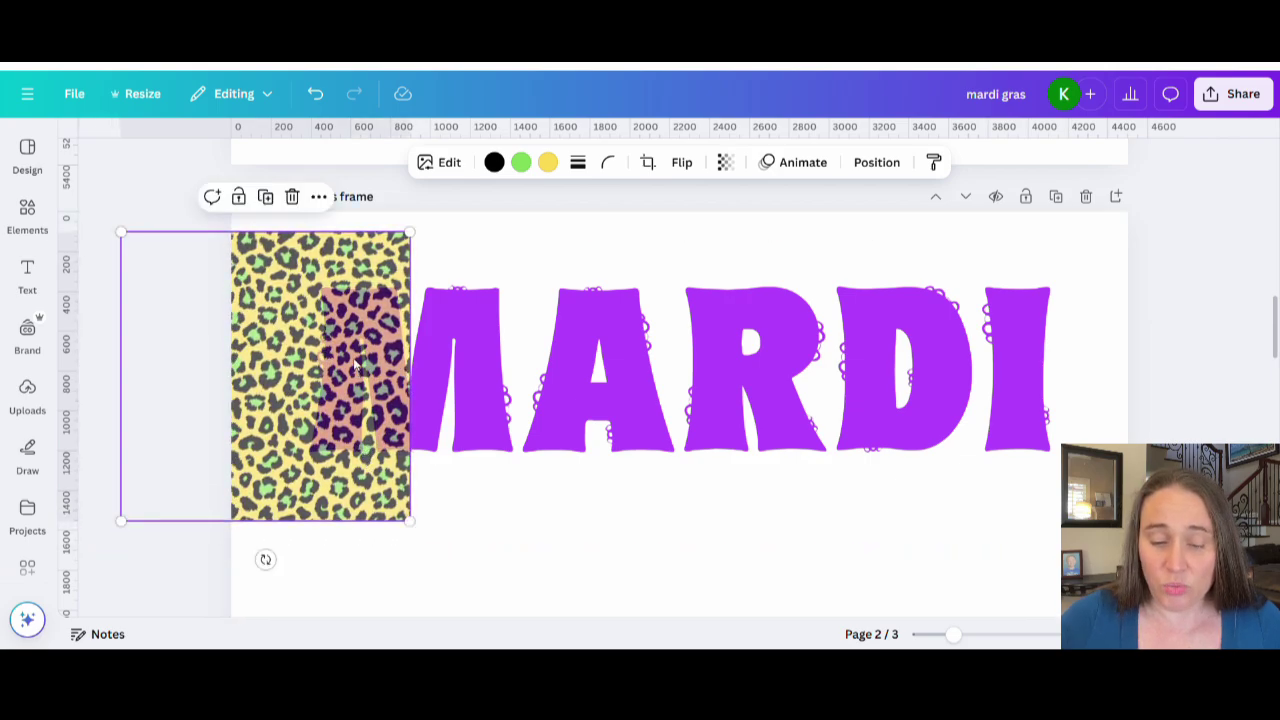
Step: Crop the leopard graphic's width and height freeform and move it over the M of MARDI
{"action": "left_click", "coordinate": [647, 163]}
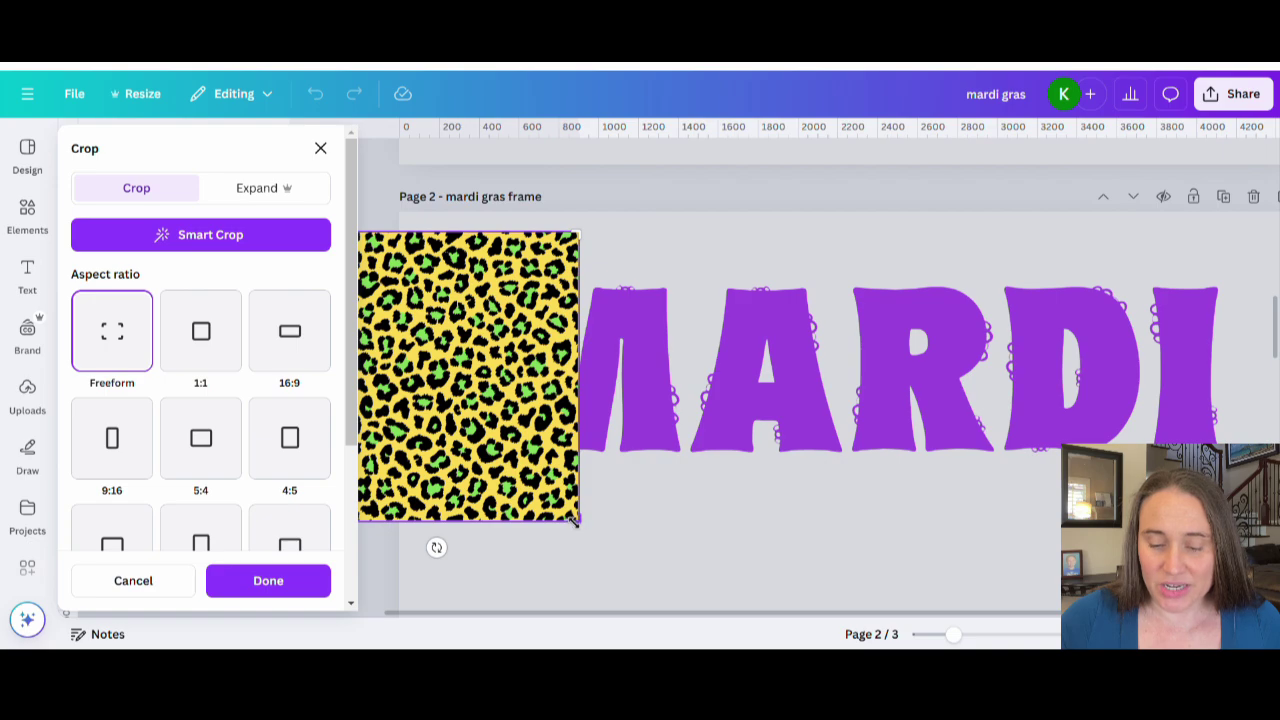
{"action": "left_click_drag", "start_coordinate": [577, 521], "coordinate": [490, 477]}
{"action": "left_click", "coordinate": [617, 503]}
{"action": "left_click_drag", "start_coordinate": [253, 403], "coordinate": [394, 416]}
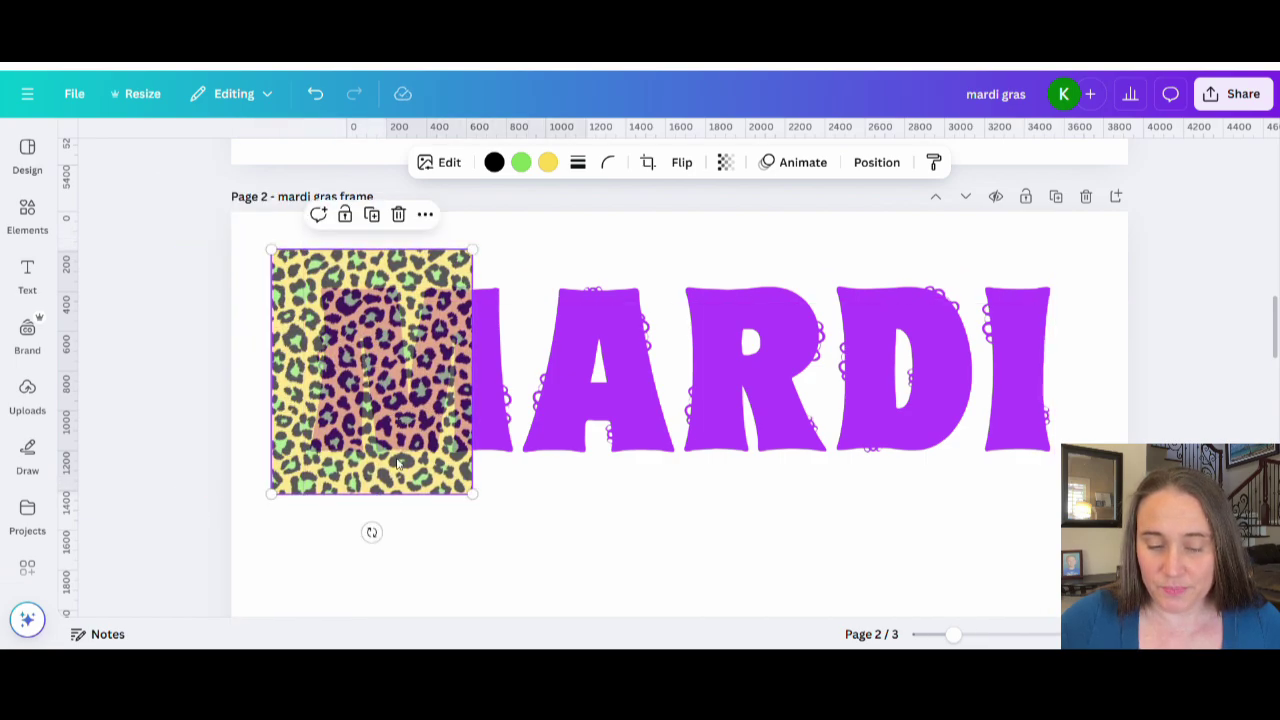
{"action": "left_click_drag", "start_coordinate": [380, 453], "coordinate": [391, 443]}
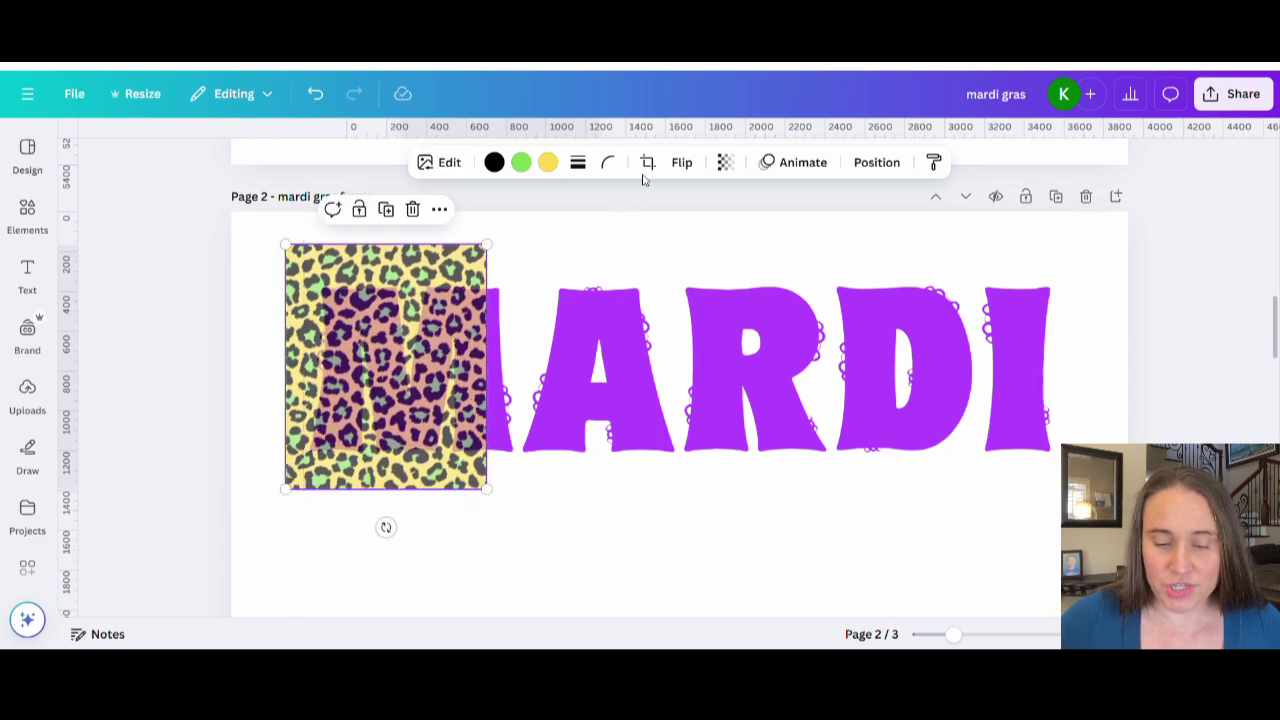
Step: Crop the leopard graphic to a tall strip covering only the left half of the M of MARDI
{"action": "left_click", "coordinate": [647, 162]}
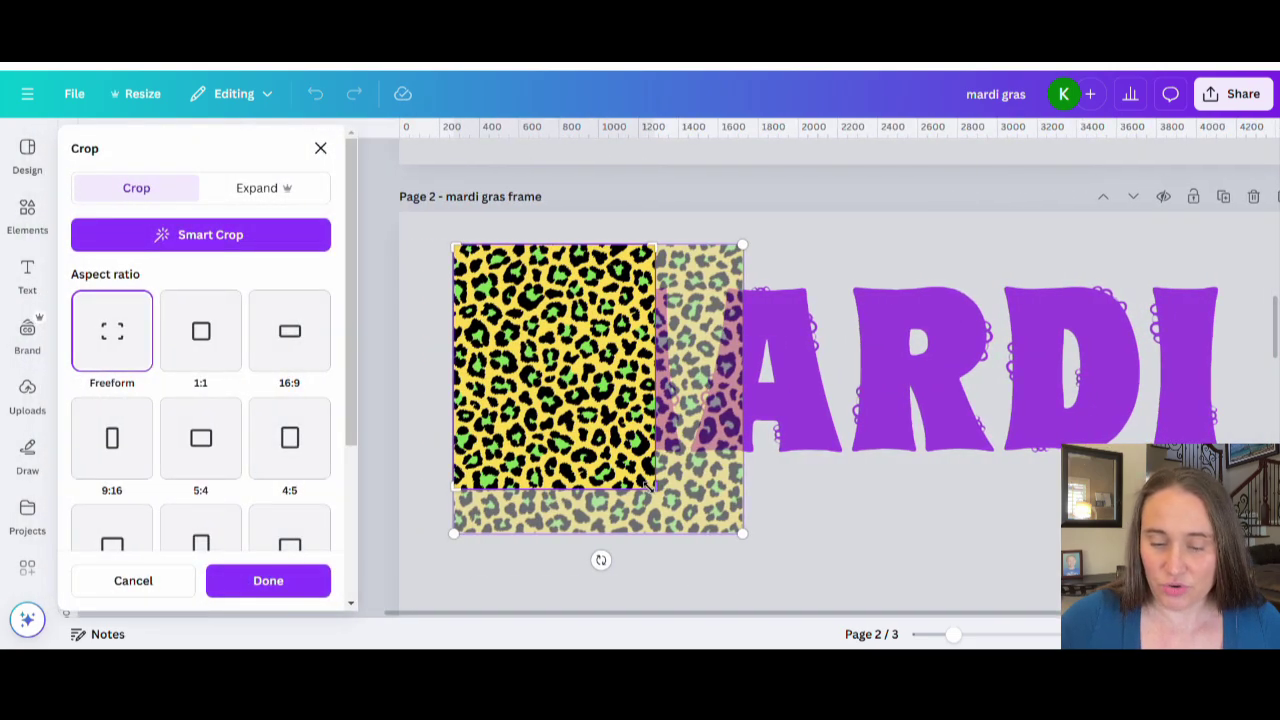
{"action": "left_click_drag", "start_coordinate": [641, 486], "coordinate": [575, 497]}
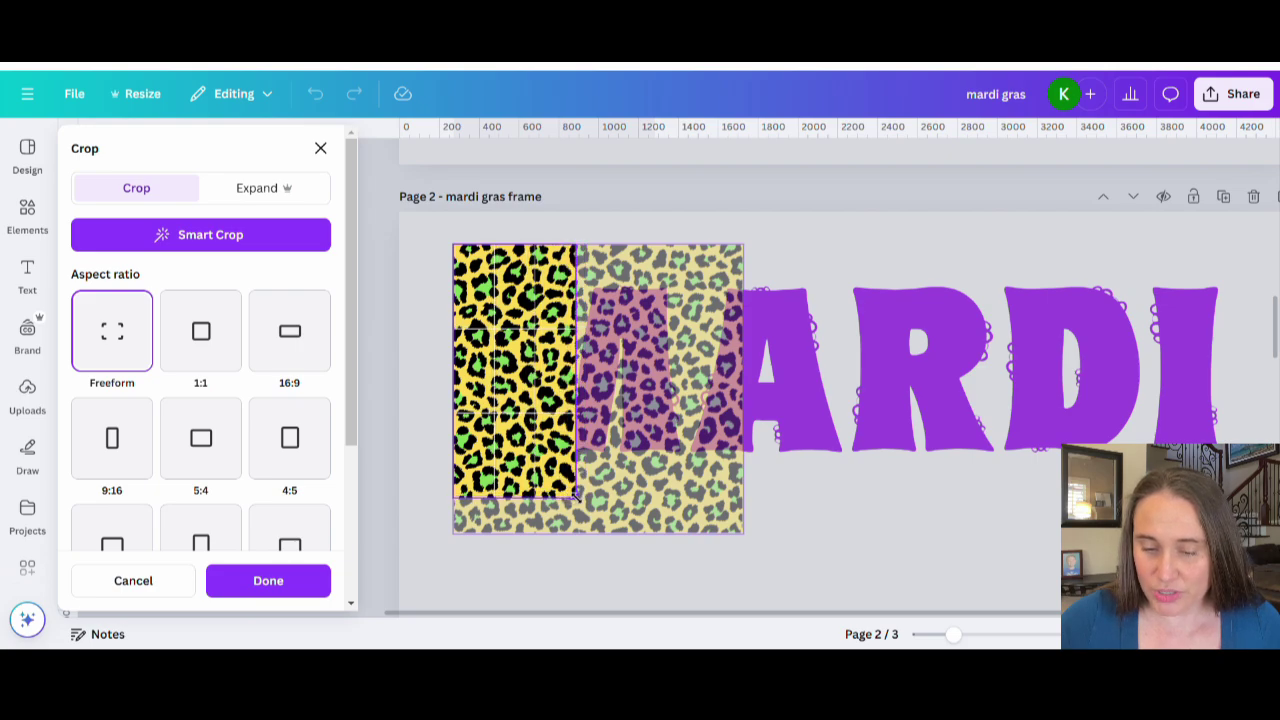
{"action": "left_click", "coordinate": [772, 537]}
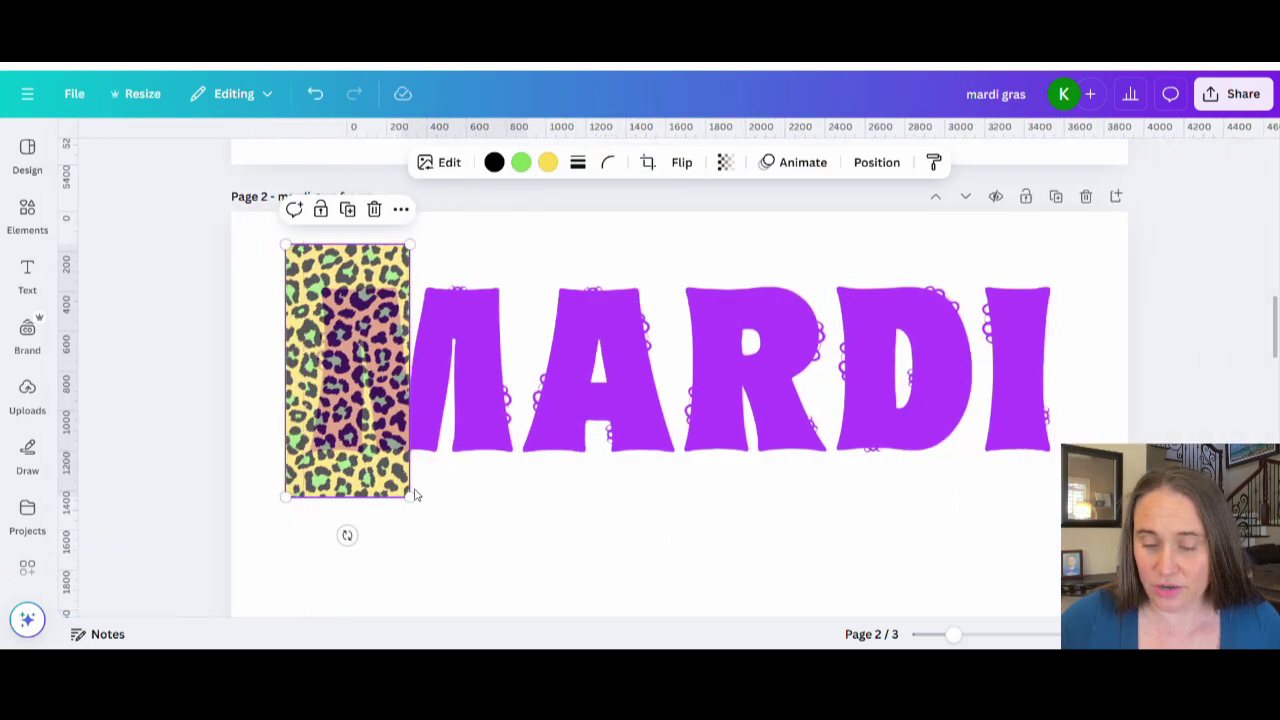
{"action": "left_click", "coordinate": [266, 458]}
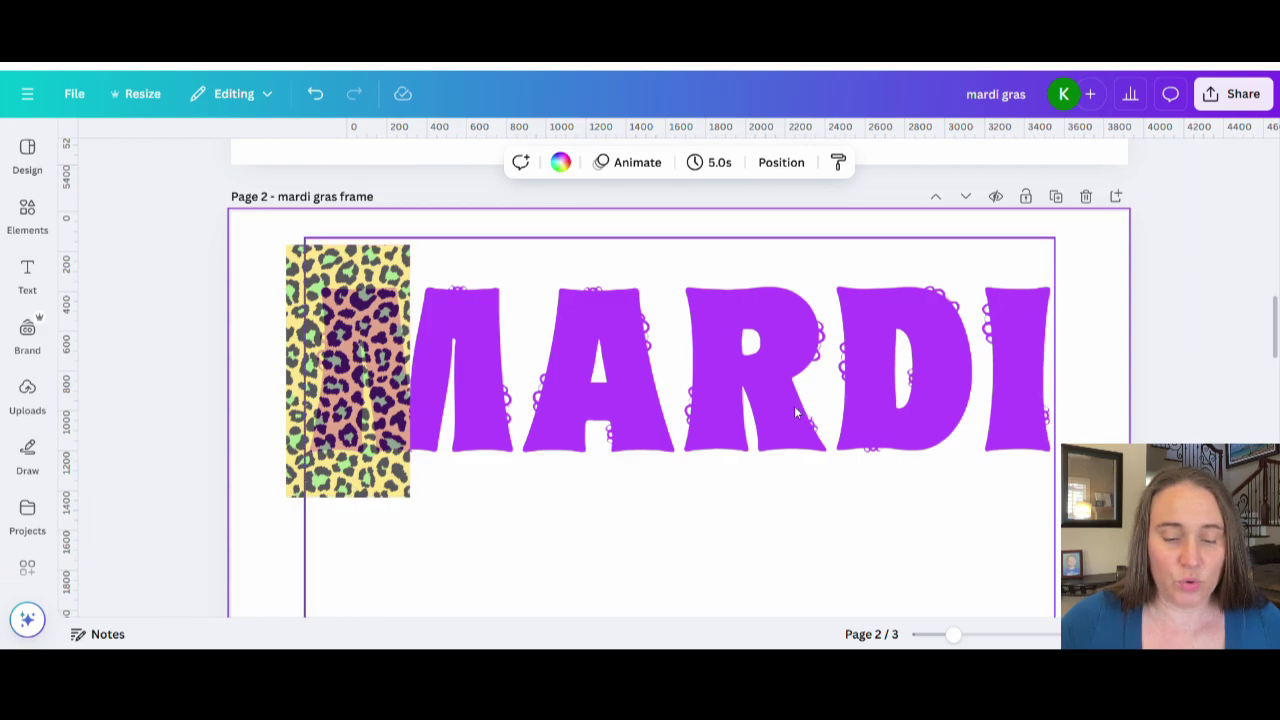
{"action": "left_click", "coordinate": [345, 432]}
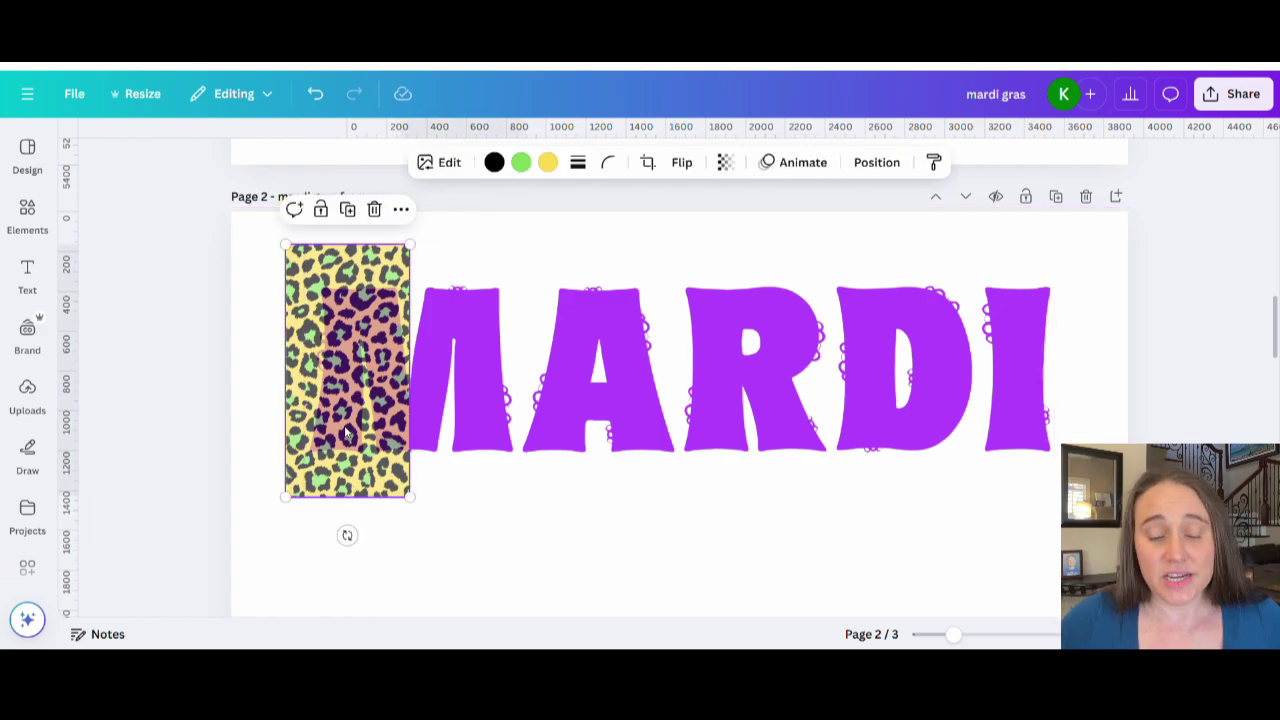
Step: Place a copy of the leopard strip over the A of MARDI and crop it to the letter's left half
{"action": "left_click_drag", "start_coordinate": [345, 431], "coordinate": [576, 436]}
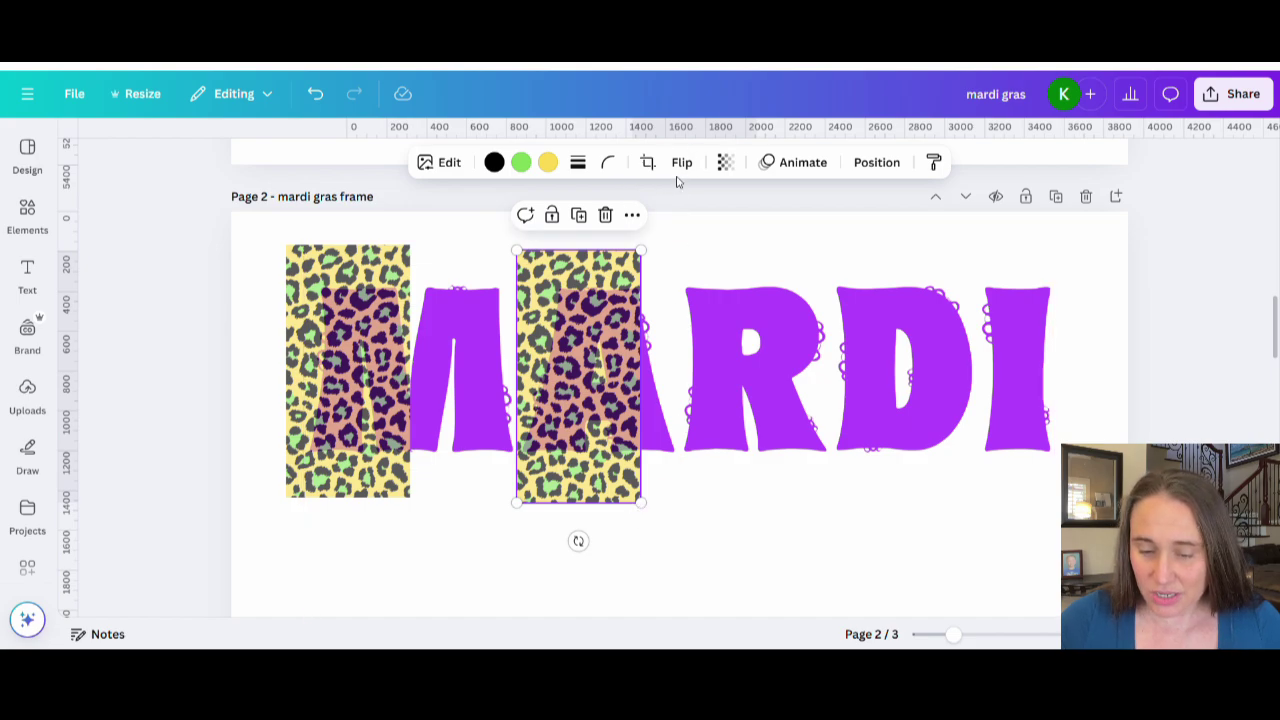
{"action": "left_click", "coordinate": [647, 162]}
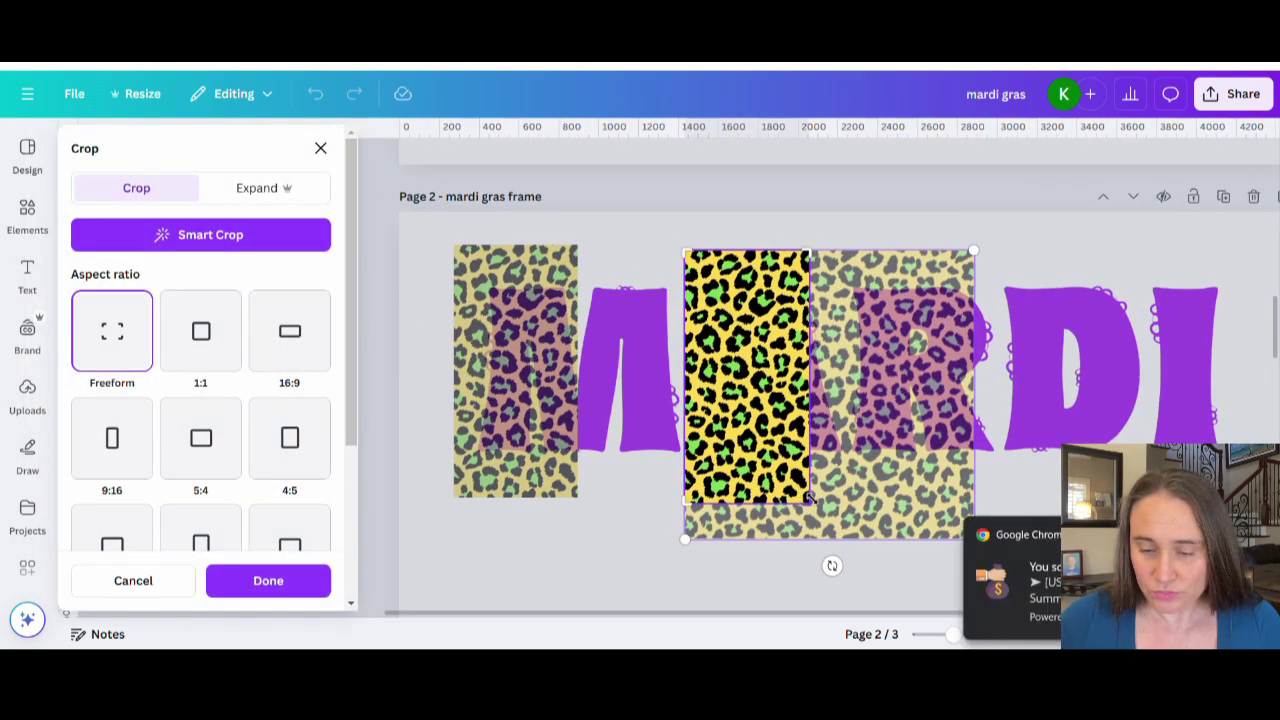
{"action": "left_click_drag", "start_coordinate": [808, 497], "coordinate": [763, 503]}
{"action": "left_click", "coordinate": [642, 545]}
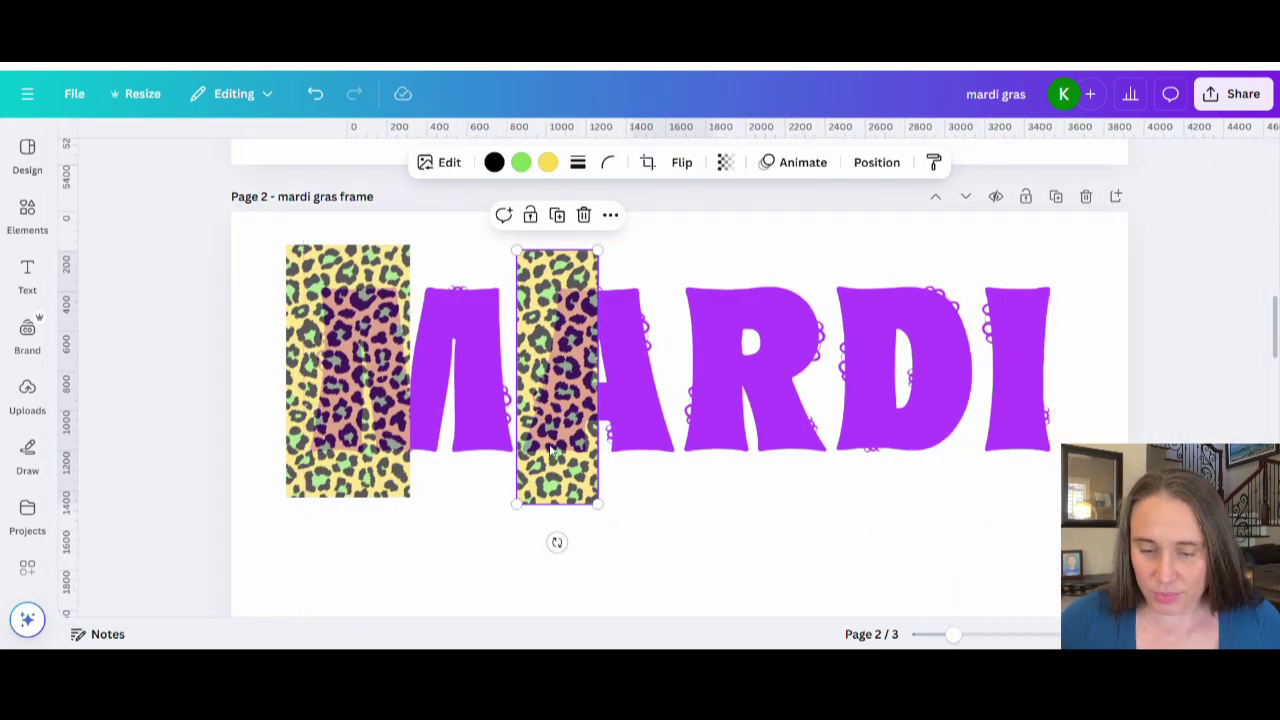
Step: Place a copy of the narrow leopard strip over the R of MARDI and crop it slightly narrower and taller over the left half
{"action": "left_click_drag", "start_coordinate": [550, 452], "coordinate": [719, 468]}
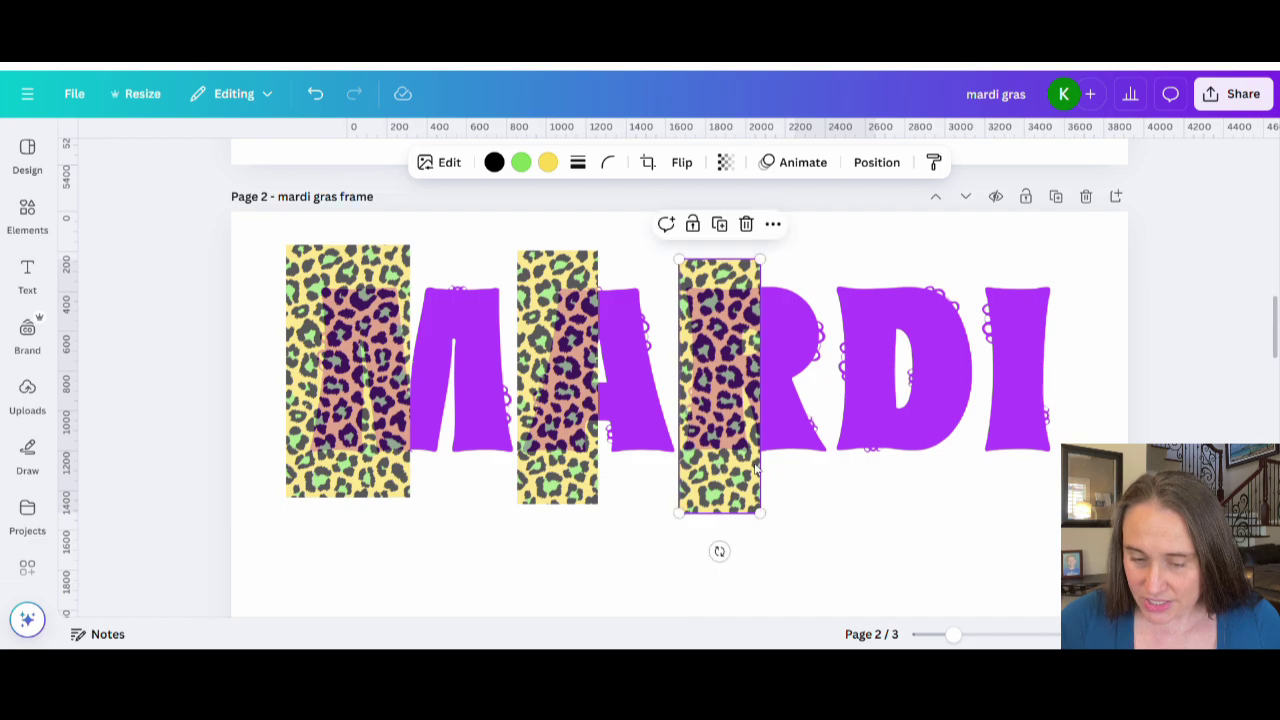
{"action": "left_click", "coordinate": [647, 162]}
{"action": "mouse_move", "coordinate": [928, 512]}
{"action": "left_mouse_down"}
{"action": "mouse_move", "coordinate": [872, 520]}
{"action": "mouse_move", "coordinate": [922, 524]}
{"action": "left_mouse_up"}
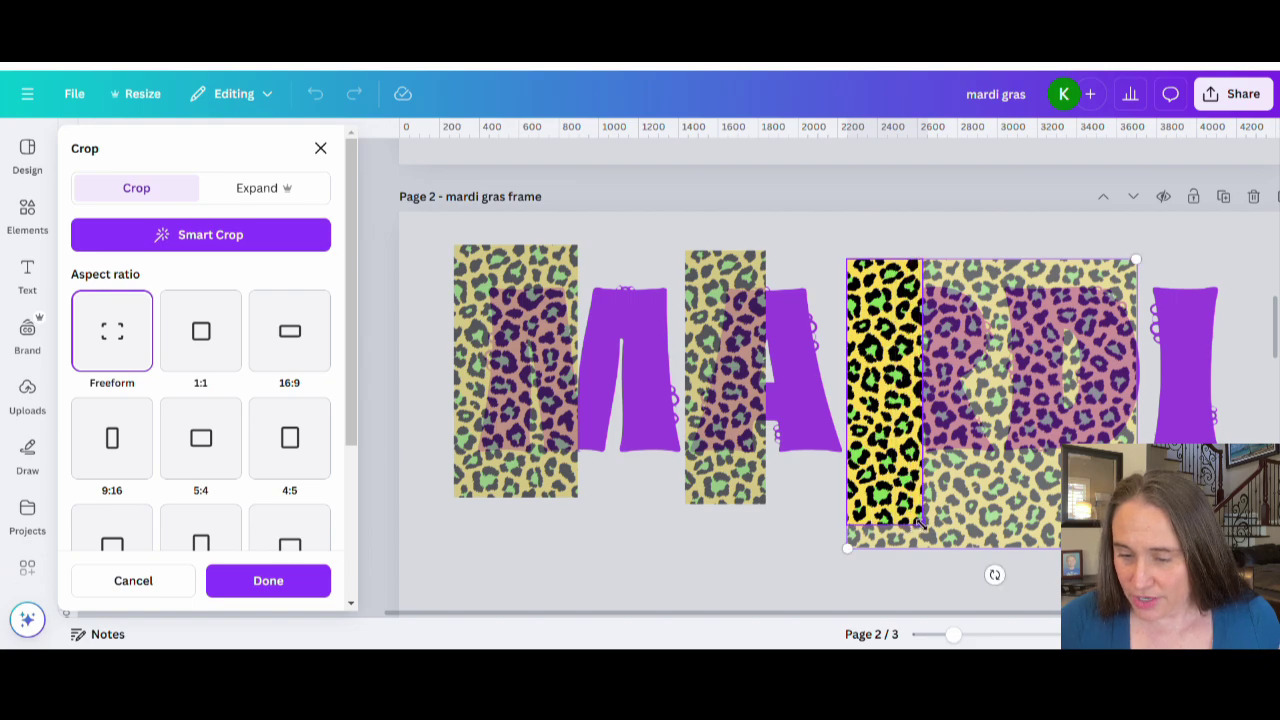
{"action": "left_click", "coordinate": [829, 555]}
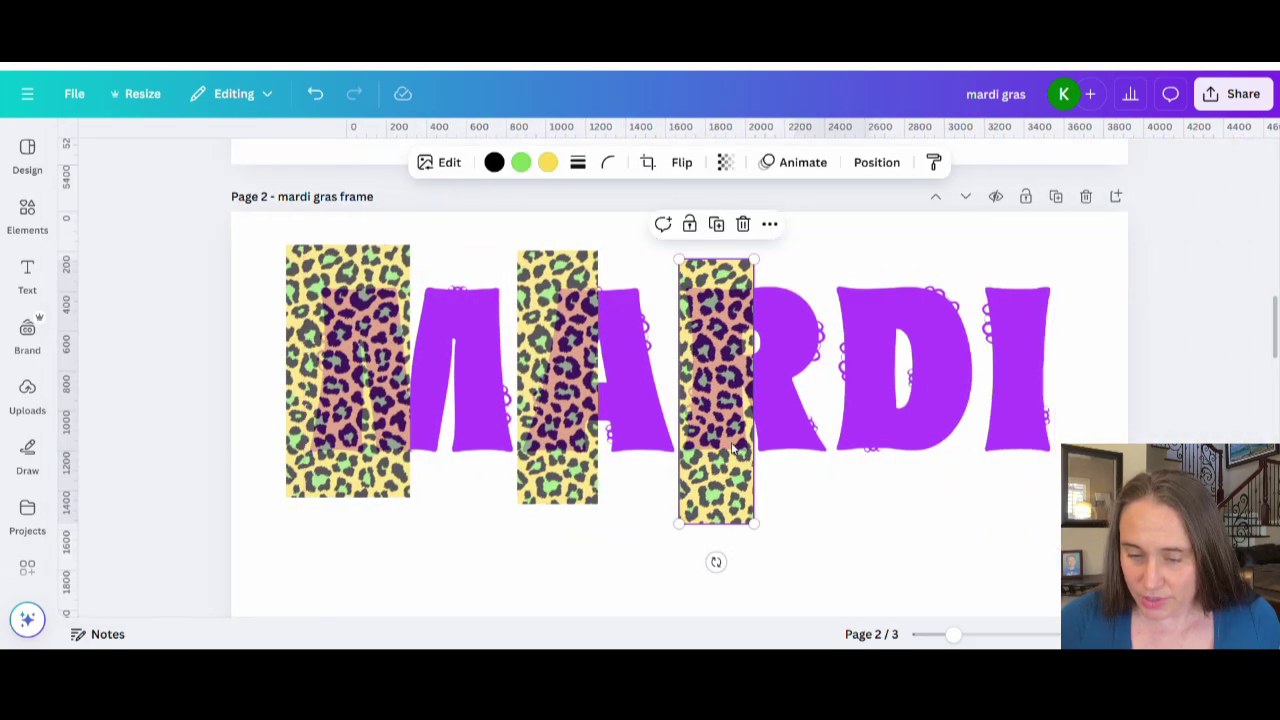
{"action": "left_click", "coordinate": [764, 490]}
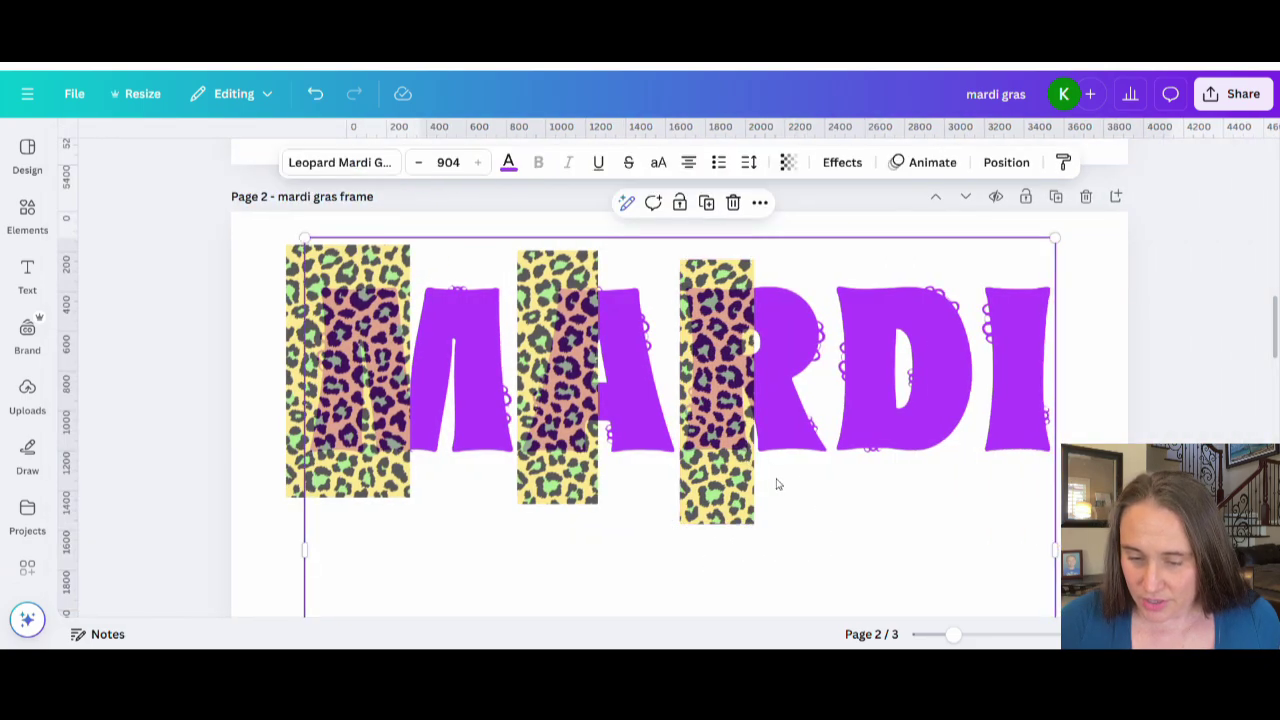
Step: Place copies of the R's leopard strip over the left half of the D and over the I of MARDI
{"action": "left_click", "coordinate": [720, 400]}
{"action": "left_click_drag", "start_coordinate": [725, 430], "coordinate": [869, 395]}
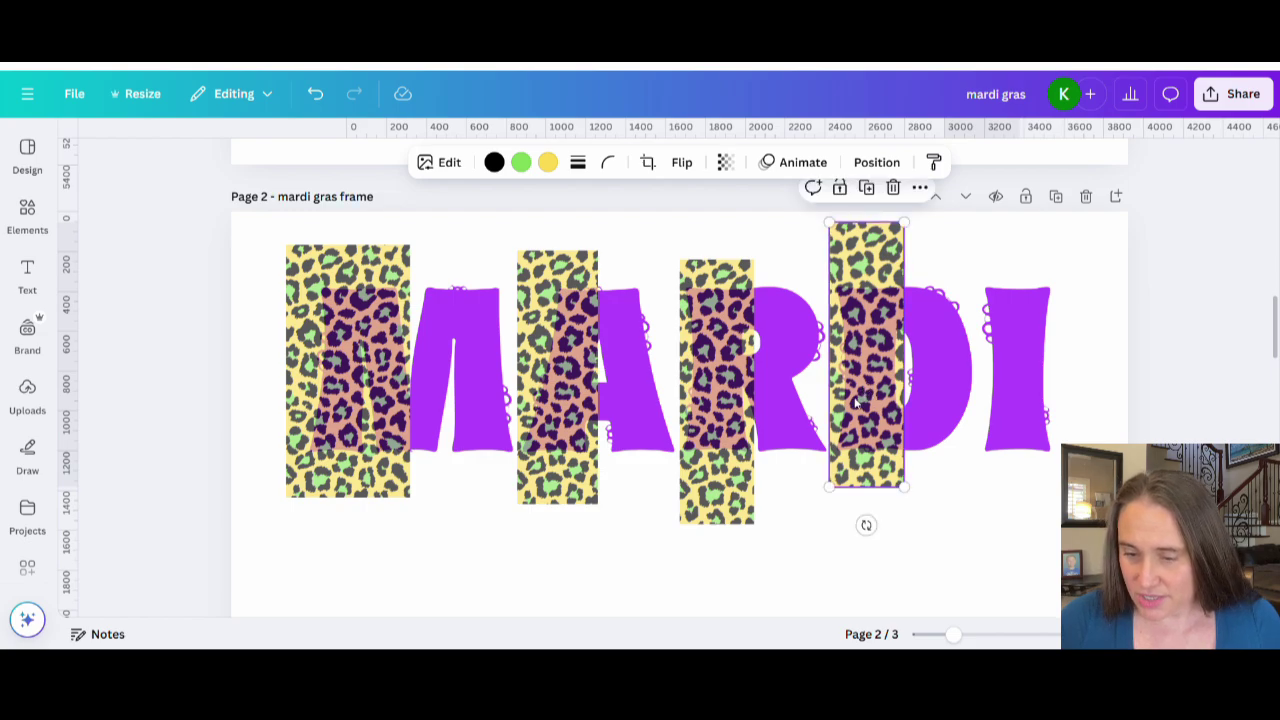
{"action": "key", "text": "ctrl+v"}
{"action": "mouse_move", "coordinate": [1000, 405]}
{"action": "left_mouse_down"}
{"action": "mouse_move", "coordinate": [975, 432]}
{"action": "mouse_move", "coordinate": [1000, 427]}
{"action": "left_mouse_up"}
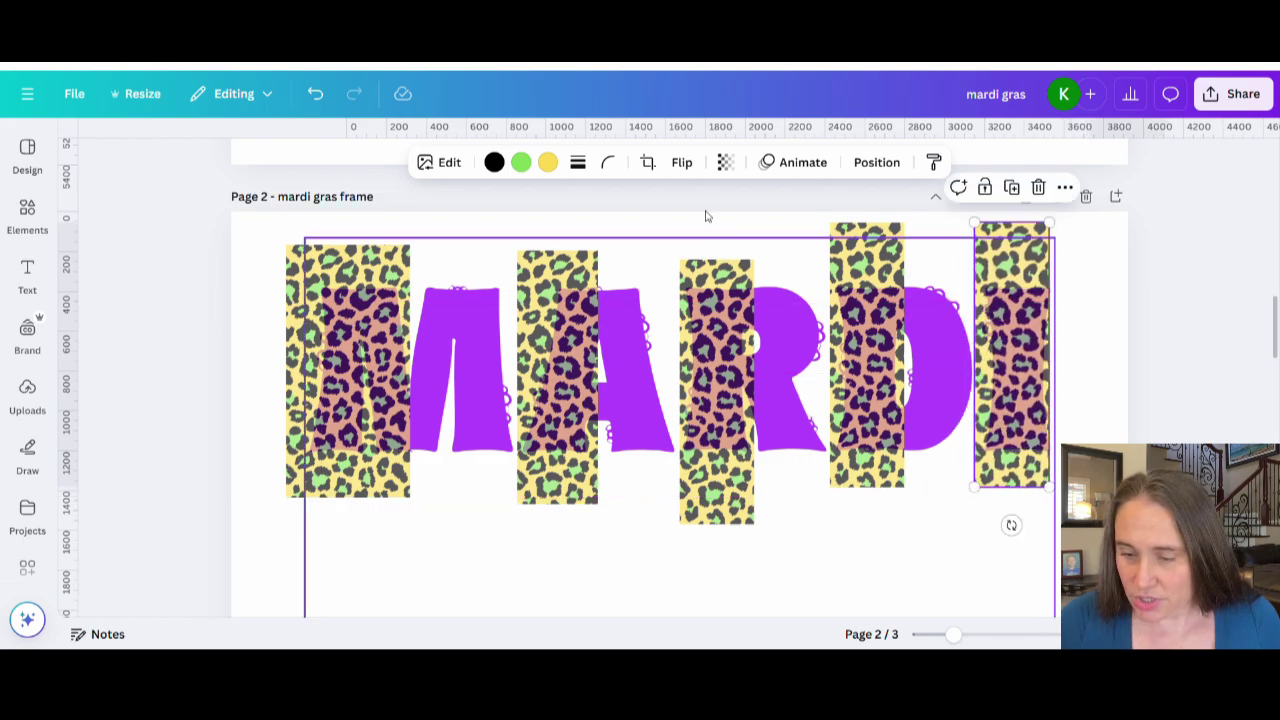
Step: Crop the leopard strip over the I of MARDI narrower so it covers only the letter's left half
{"action": "left_click", "coordinate": [723, 164]}
{"action": "left_click_drag", "start_coordinate": [1049, 485], "coordinate": [1033, 497]}
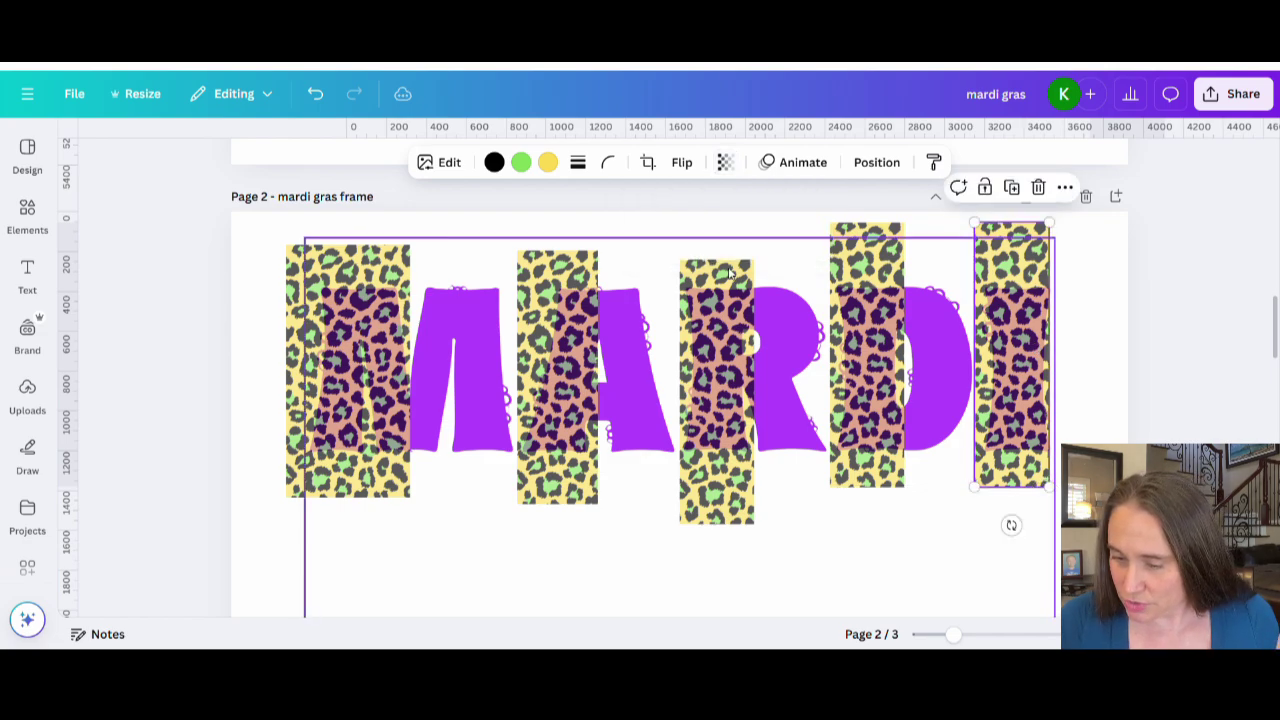
{"action": "left_click", "coordinate": [647, 162]}
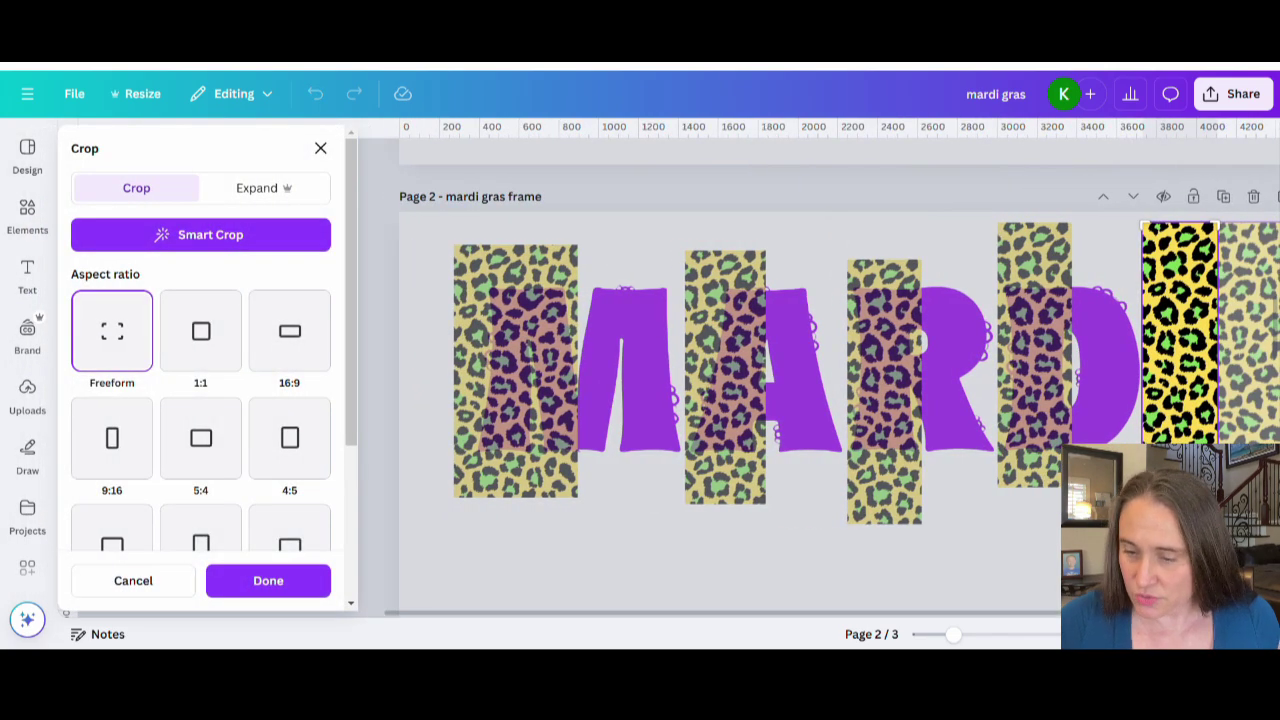
{"action": "left_click_drag", "start_coordinate": [1200, 316], "coordinate": [1170, 314]}
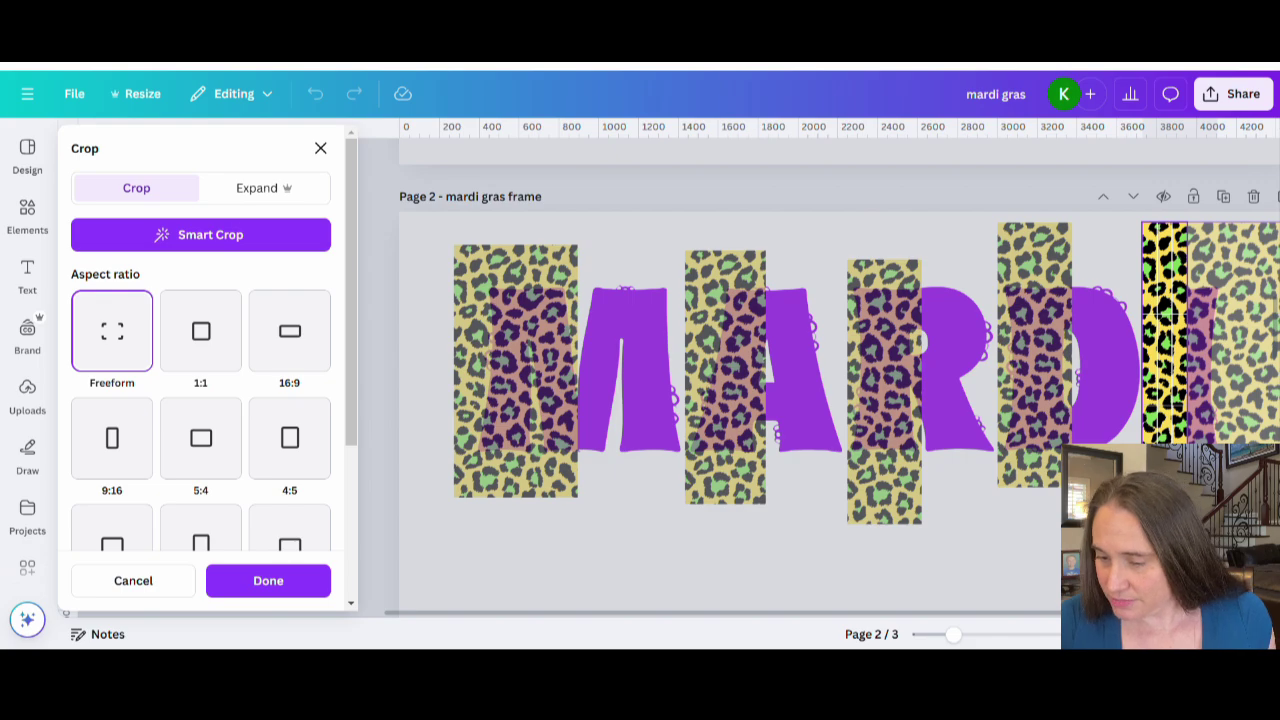
{"action": "left_click", "coordinate": [760, 591]}
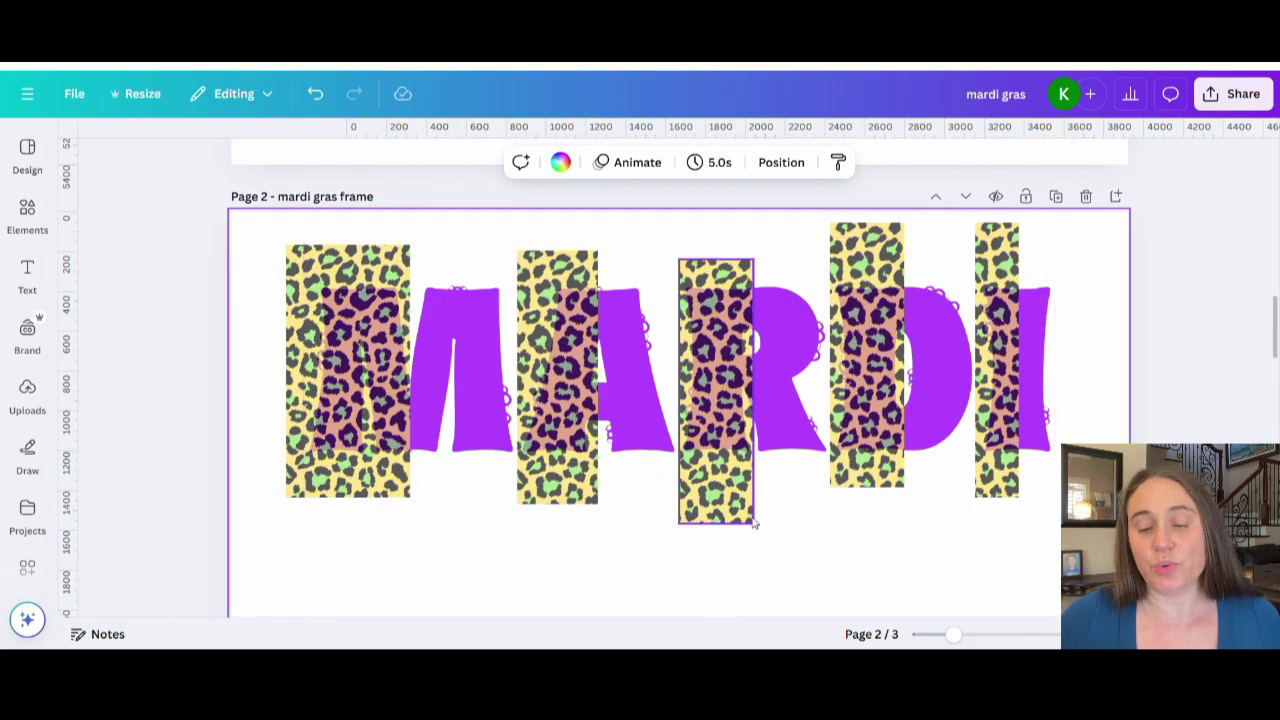
Step: Place copies of the cropped leopard strip over the left halves of the letters G, R, A and S
{"action": "scroll", "coordinate": [778, 430], "scroll_direction": "down", "scroll_amount": 3}
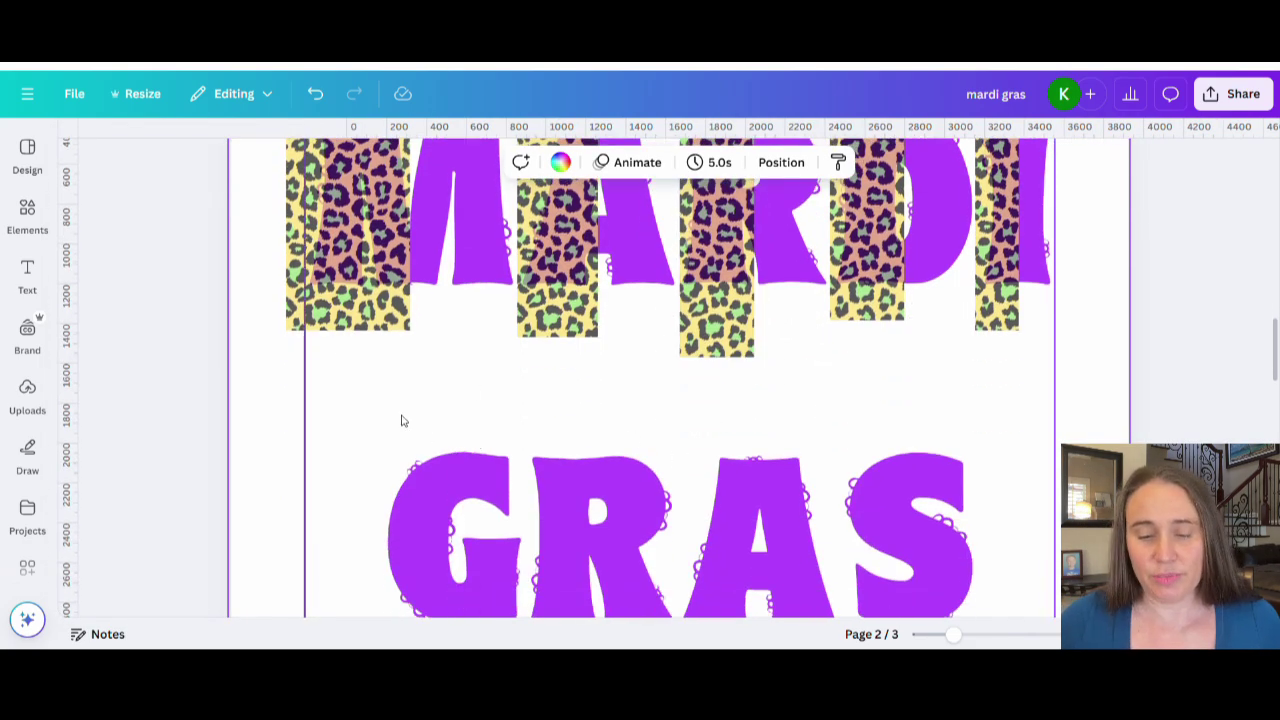
{"action": "left_click", "coordinate": [559, 311]}
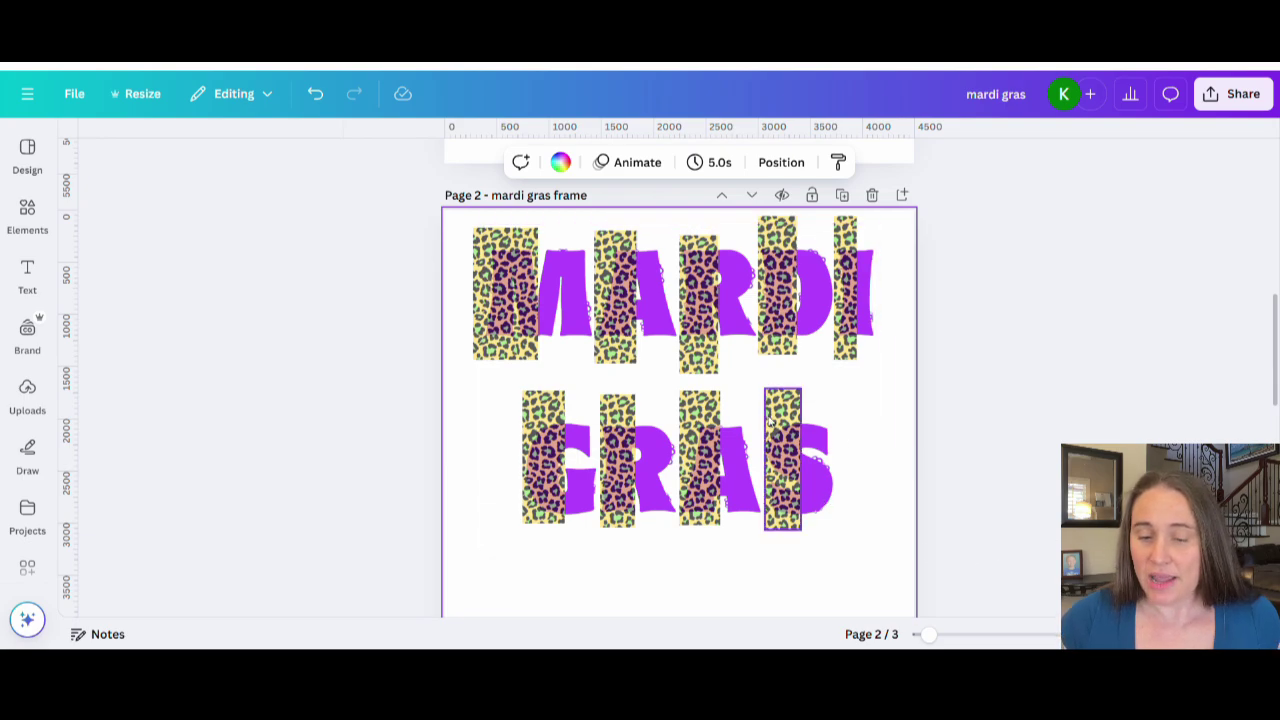
Step: Set the transparency of the leopard strips over the M and A of MARDI to 100
{"action": "left_click", "coordinate": [512, 316]}
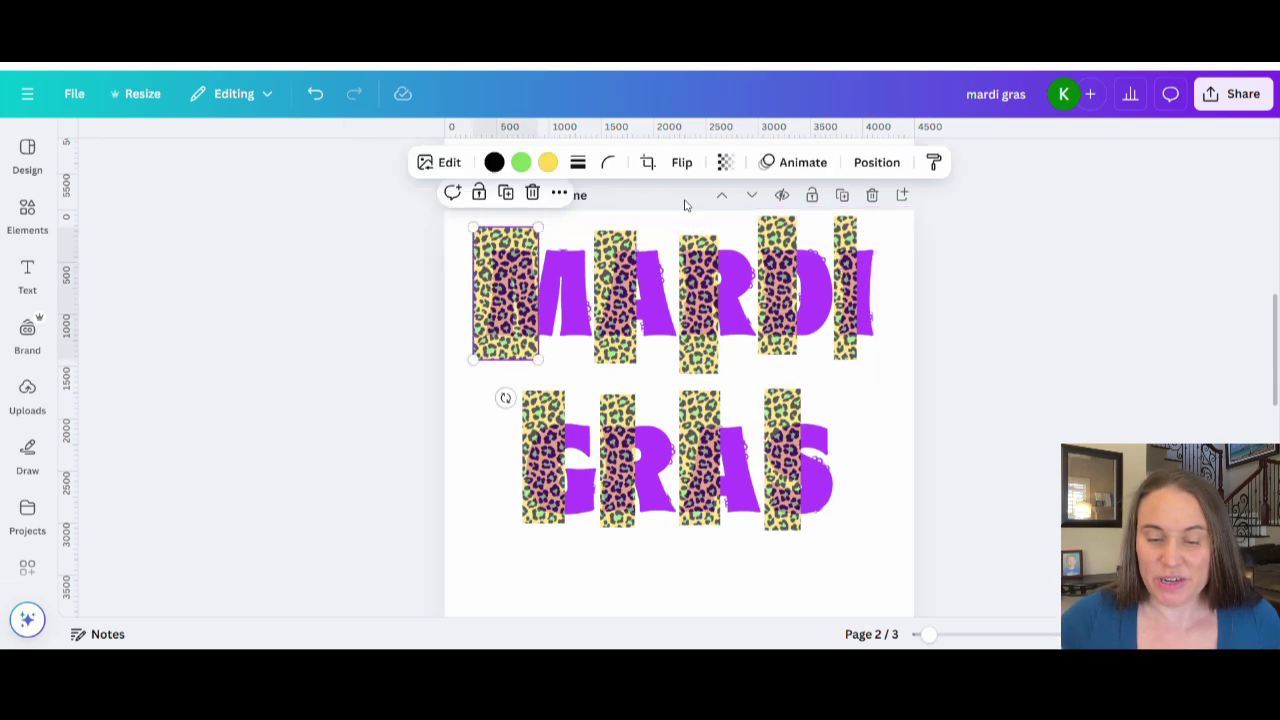
{"action": "left_click", "coordinate": [725, 162]}
{"action": "left_click_drag", "start_coordinate": [716, 226], "coordinate": [770, 229]}
{"action": "left_click", "coordinate": [621, 313]}
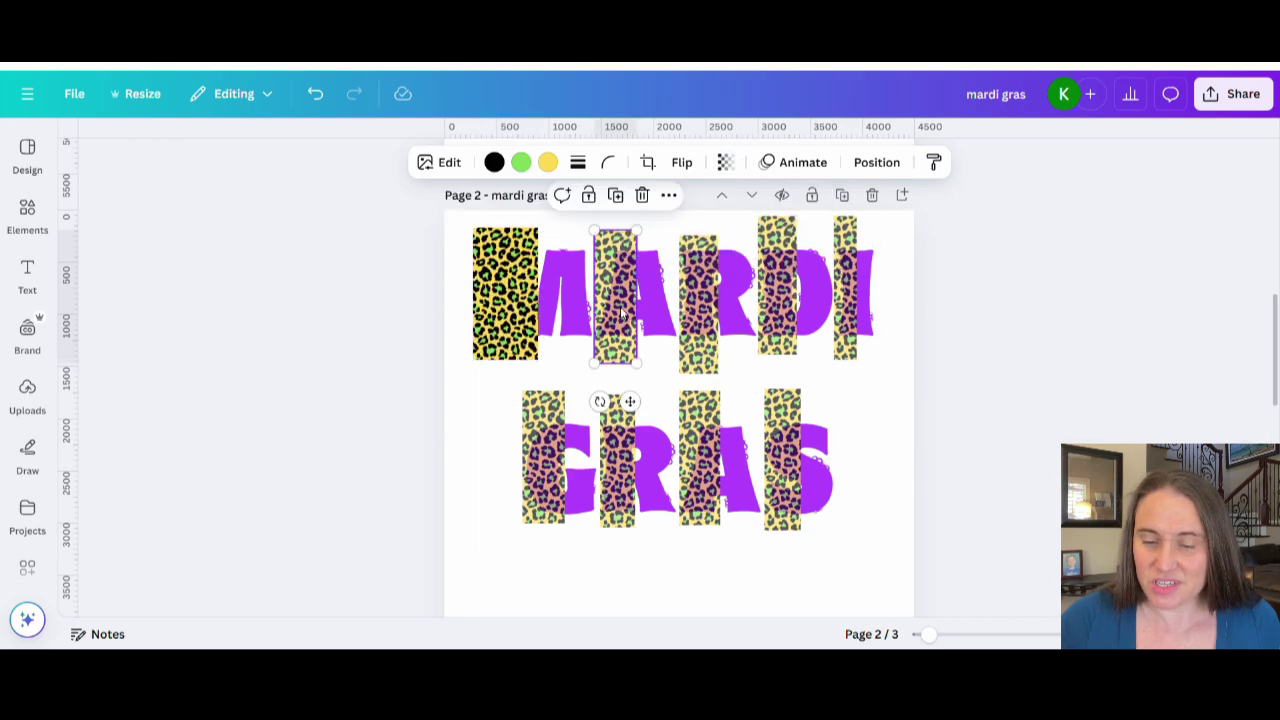
{"action": "left_click", "coordinate": [725, 162]}
{"action": "left_click_drag", "start_coordinate": [720, 230], "coordinate": [766, 230]}
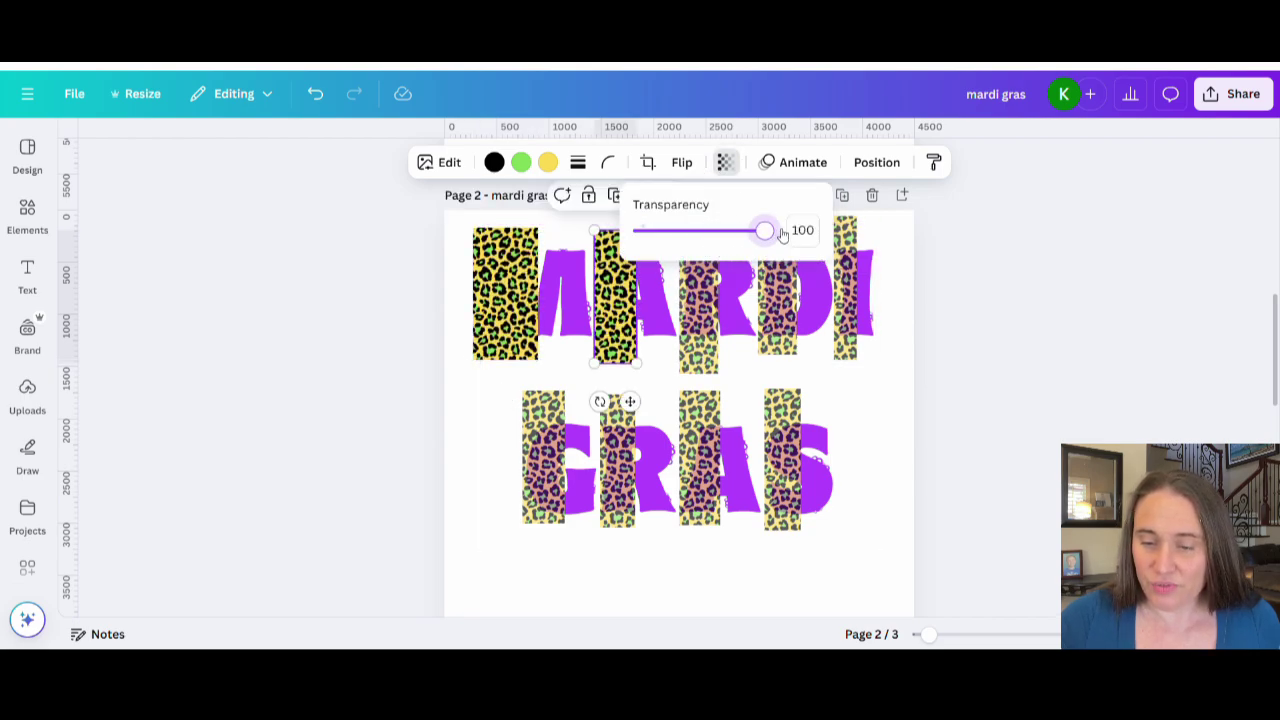
Step: Set the transparency of the leopard strips over the R, D and I of MARDI and over the letters of GRAS to 100
{"action": "left_click", "coordinate": [720, 295]}
{"action": "left_click", "coordinate": [725, 162]}
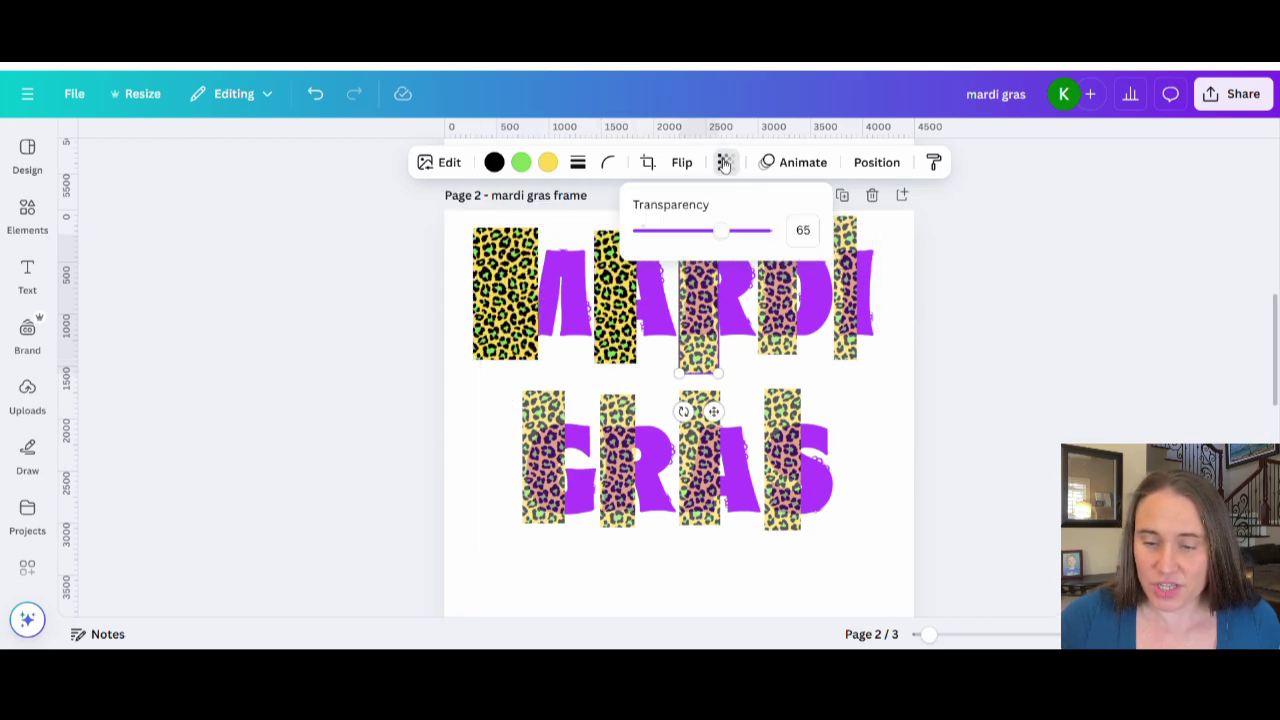
{"action": "left_click_drag", "start_coordinate": [720, 230], "coordinate": [772, 230]}
{"action": "left_click", "coordinate": [777, 246]}
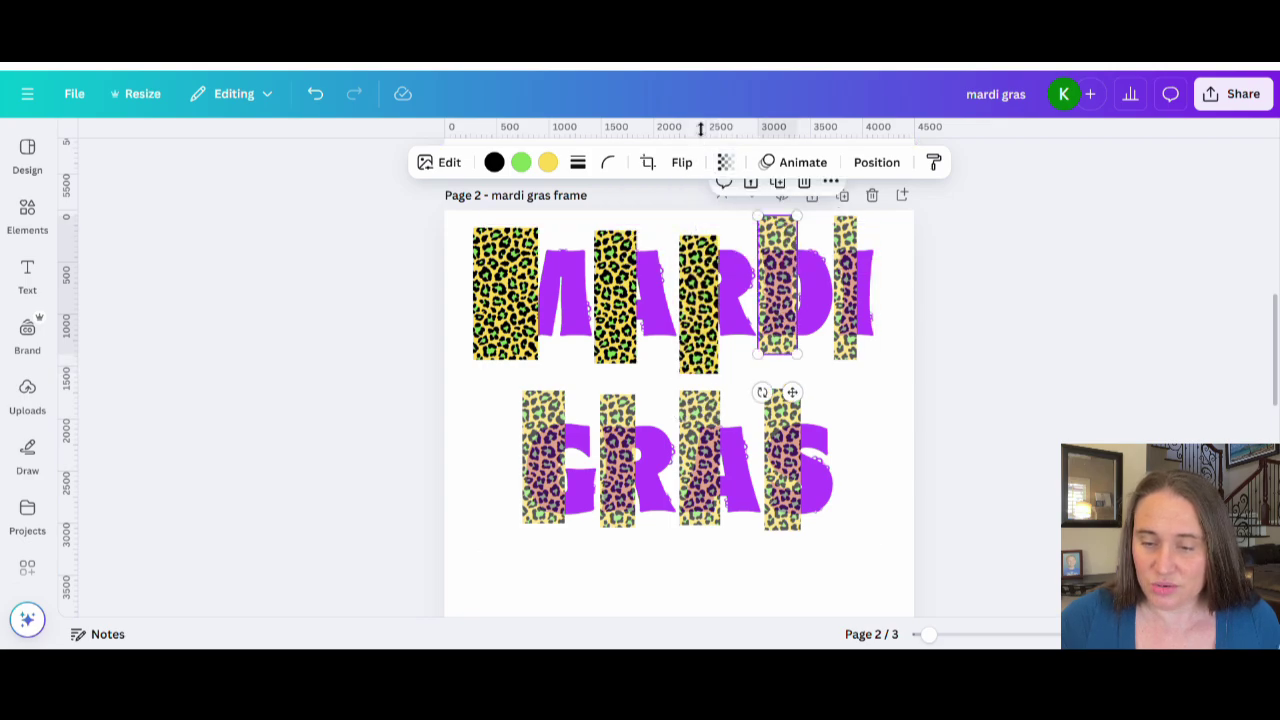
{"action": "left_click", "coordinate": [724, 164]}
{"action": "left_click_drag", "start_coordinate": [724, 232], "coordinate": [773, 232]}
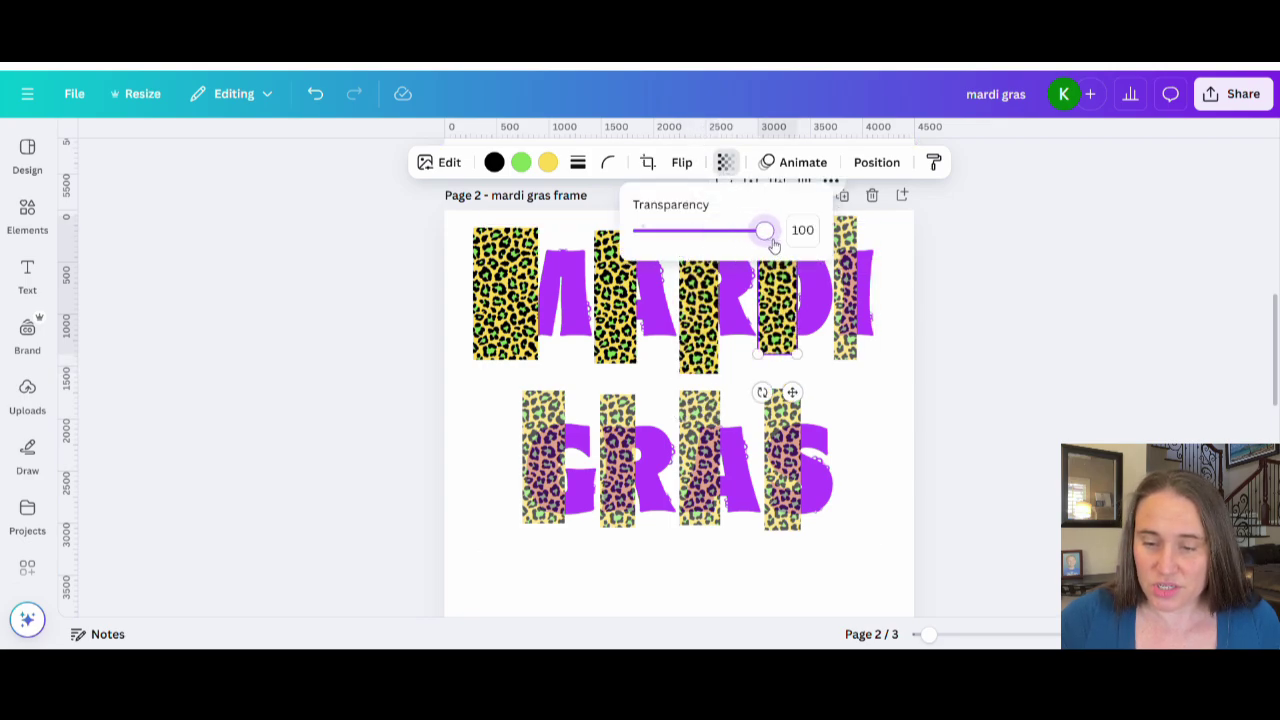
{"action": "left_click", "coordinate": [840, 325]}
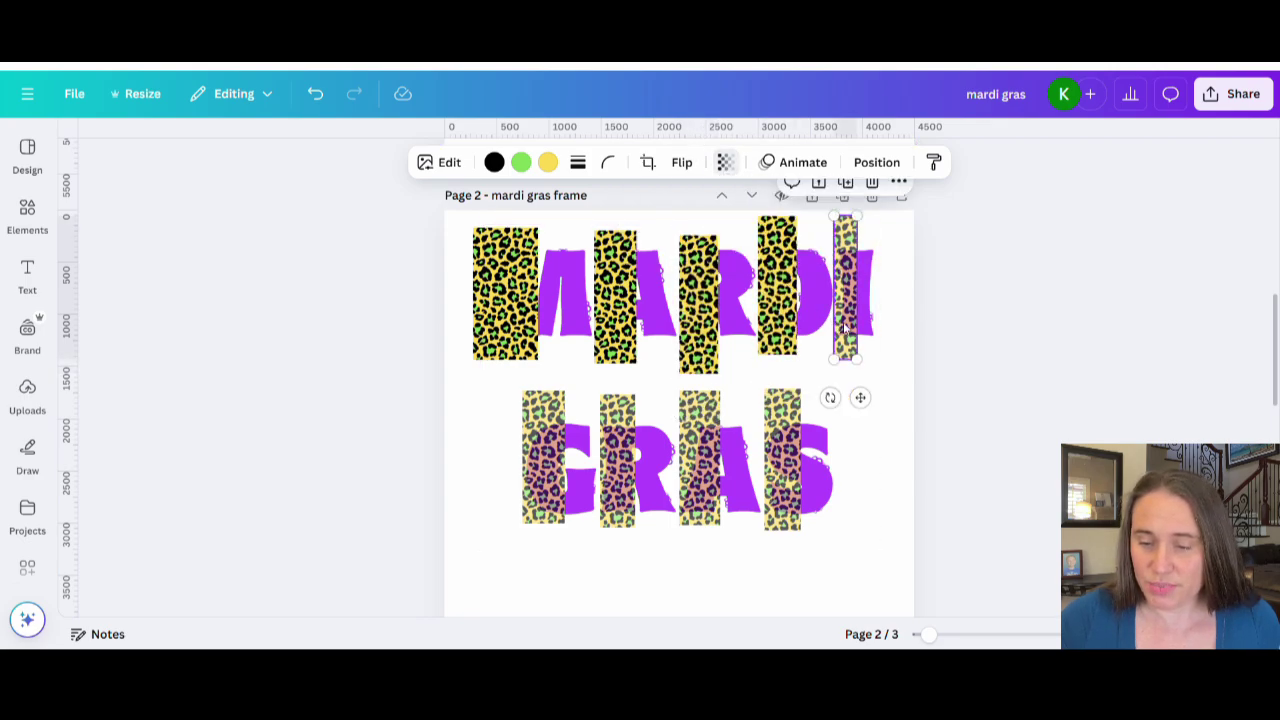
{"action": "left_click", "coordinate": [724, 162]}
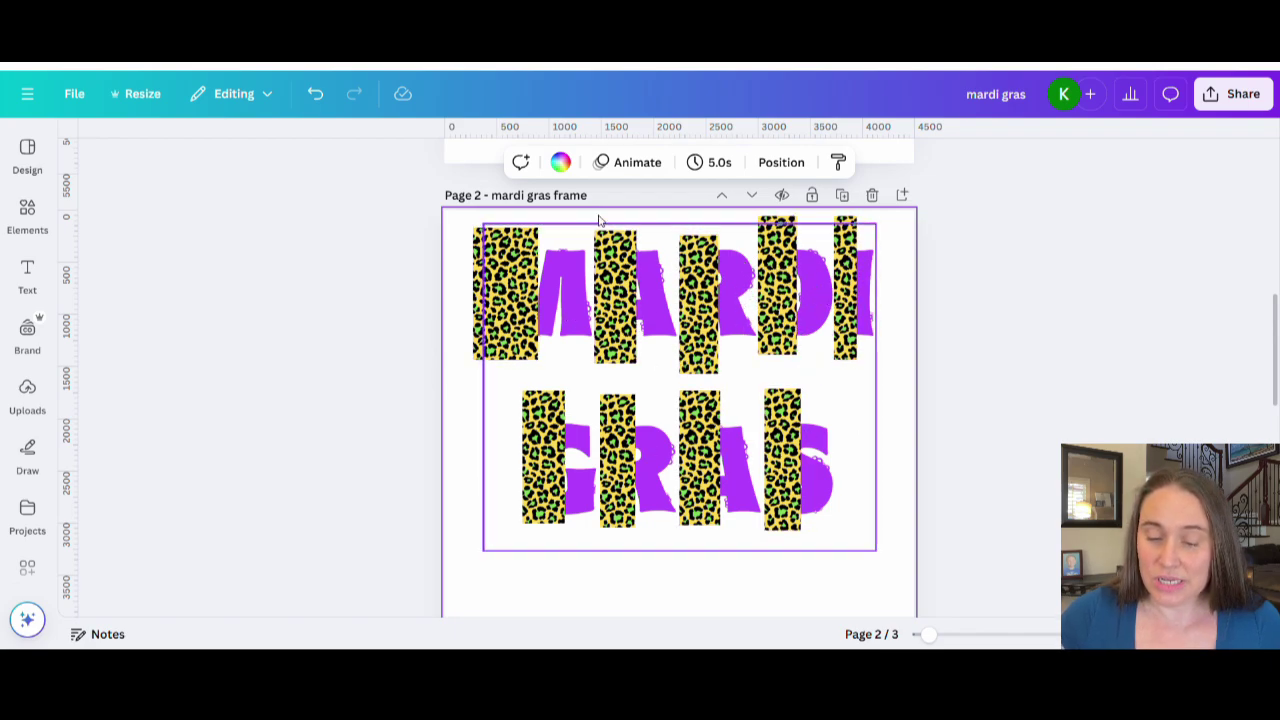
Step: Rename page 2 as "mardi gras mask"
{"action": "left_click_drag", "start_coordinate": [554, 194], "coordinate": [601, 199]}
{"action": "type", "text": "mask"}
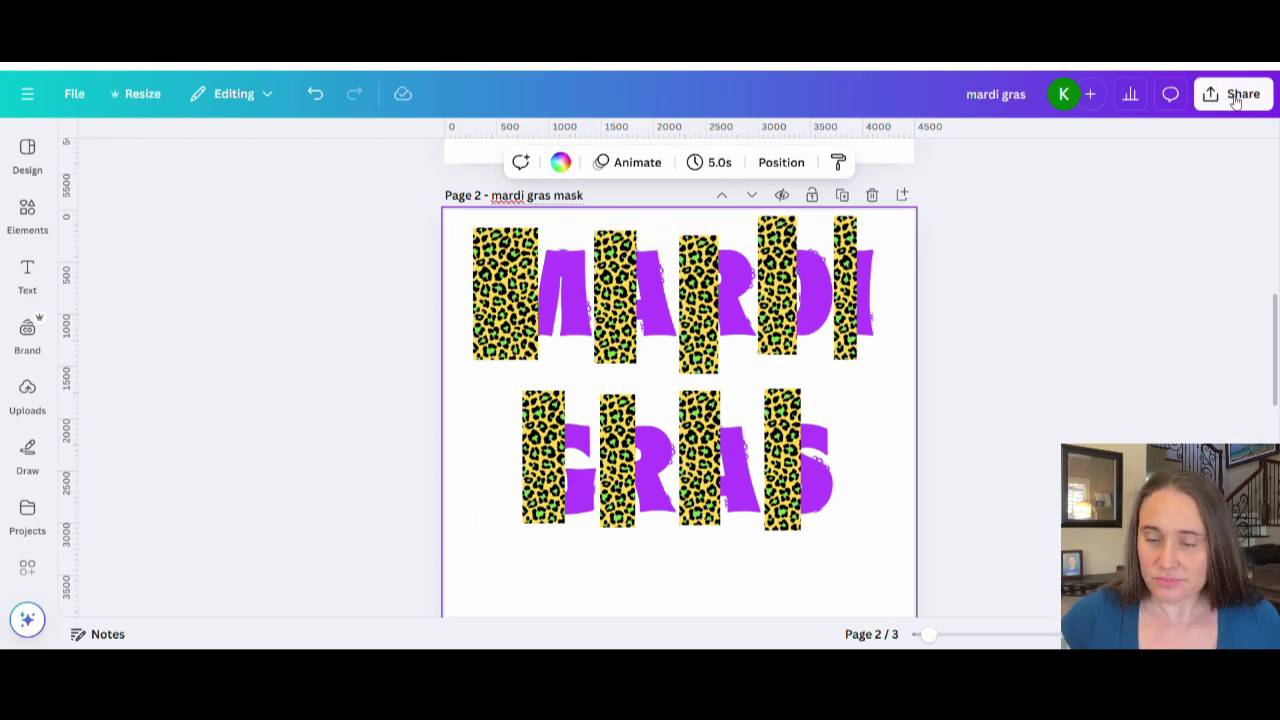
Step: Download only page 2, the mardi gras mask page, as a PNG
{"action": "left_click", "coordinate": [1233, 93]}
{"action": "left_click", "coordinate": [977, 418]}
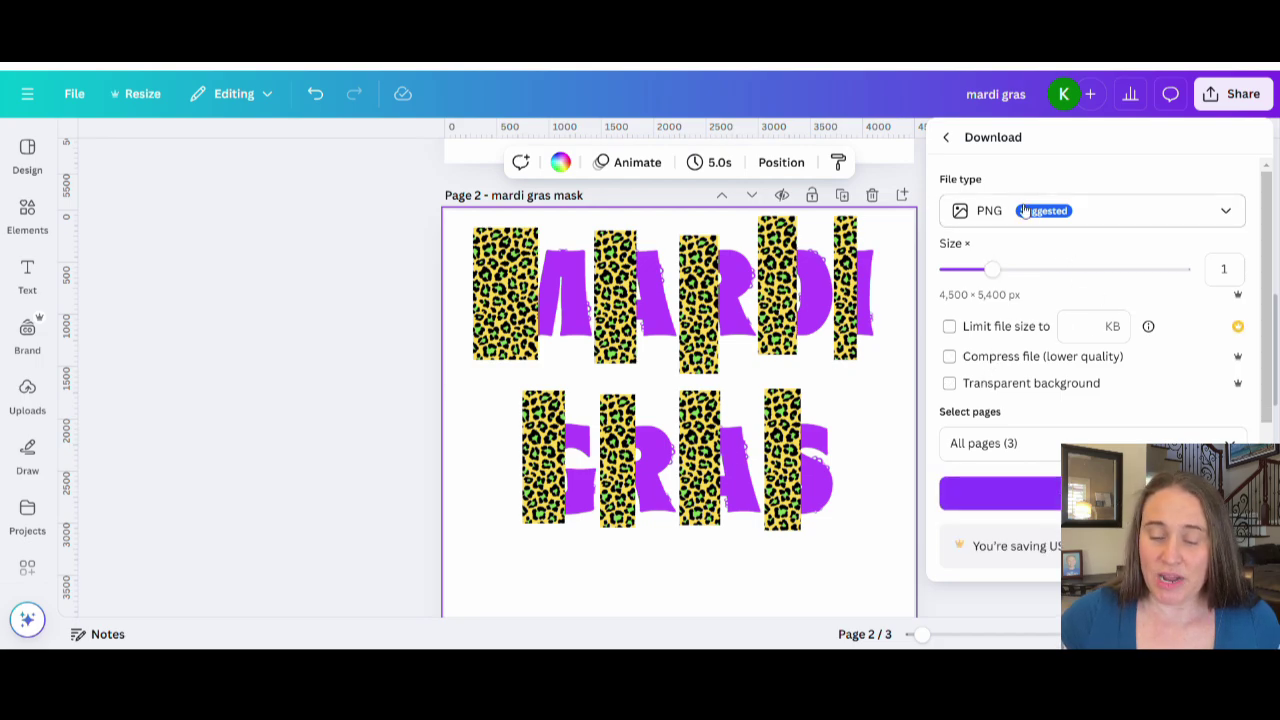
{"action": "left_click", "coordinate": [1225, 437]}
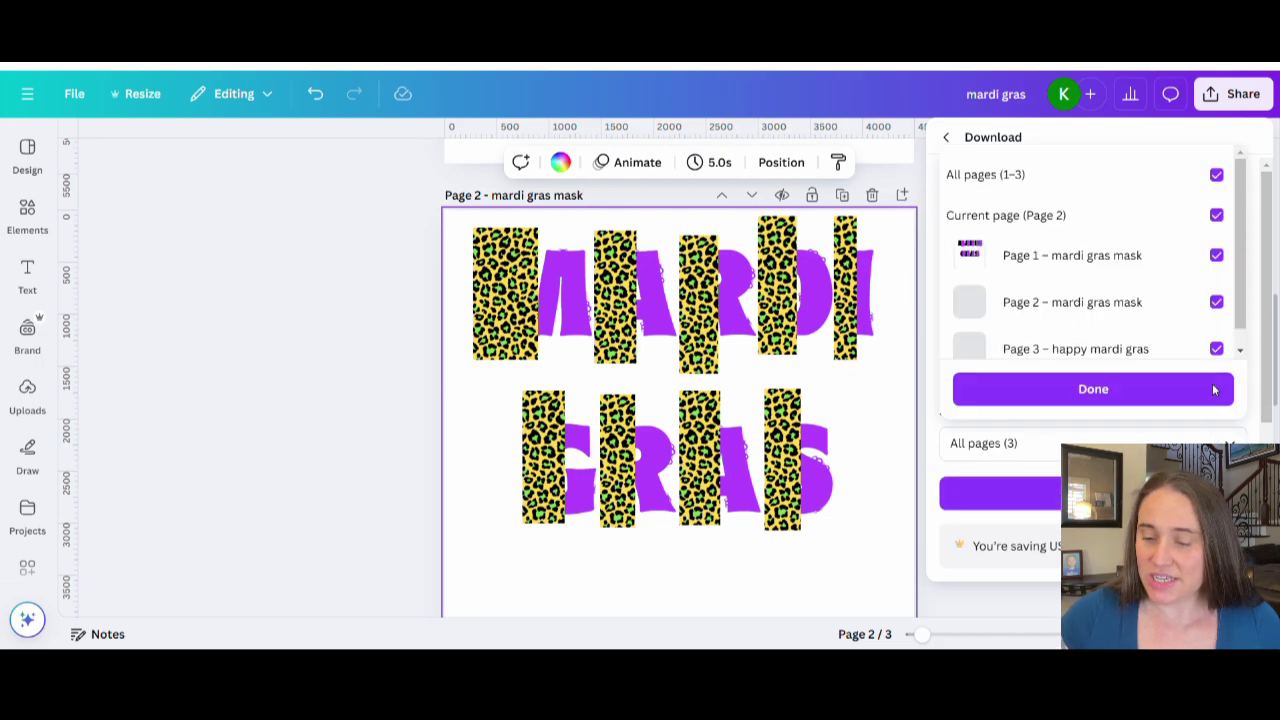
{"action": "left_click", "coordinate": [1197, 174]}
{"action": "left_click", "coordinate": [1200, 214]}
{"action": "left_click", "coordinate": [1125, 396]}
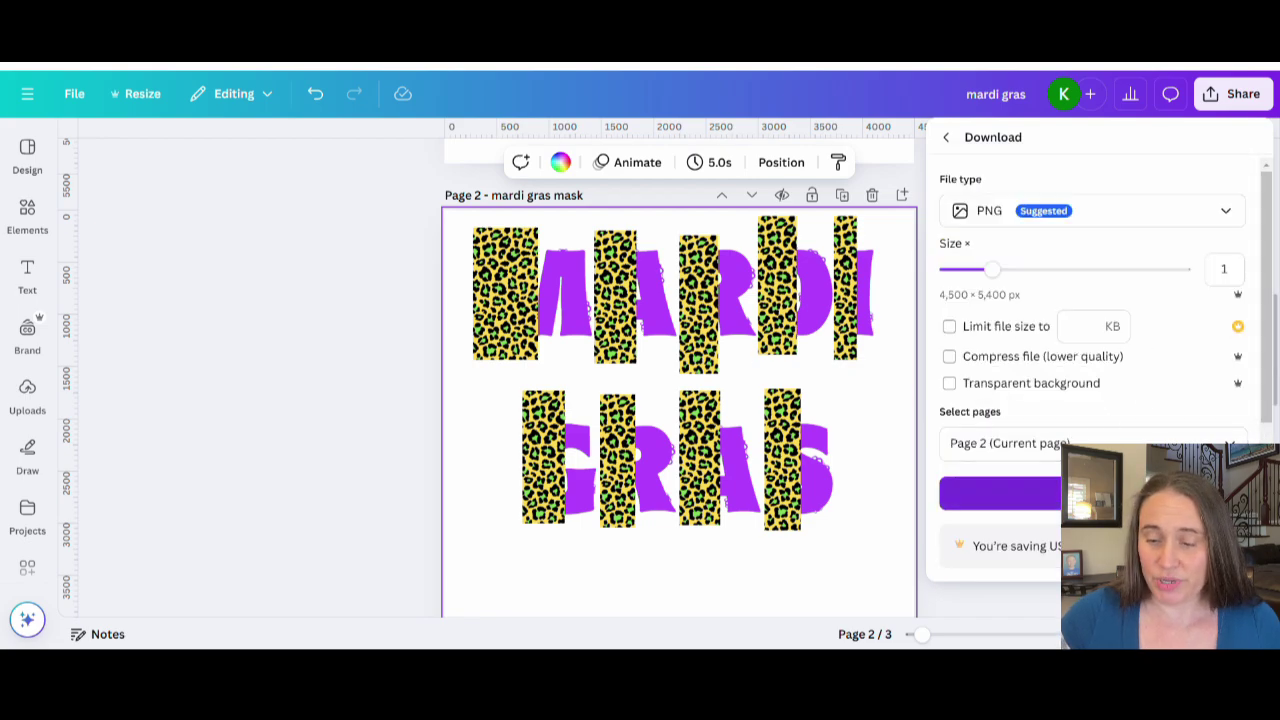
{"action": "left_click", "coordinate": [1092, 493]}
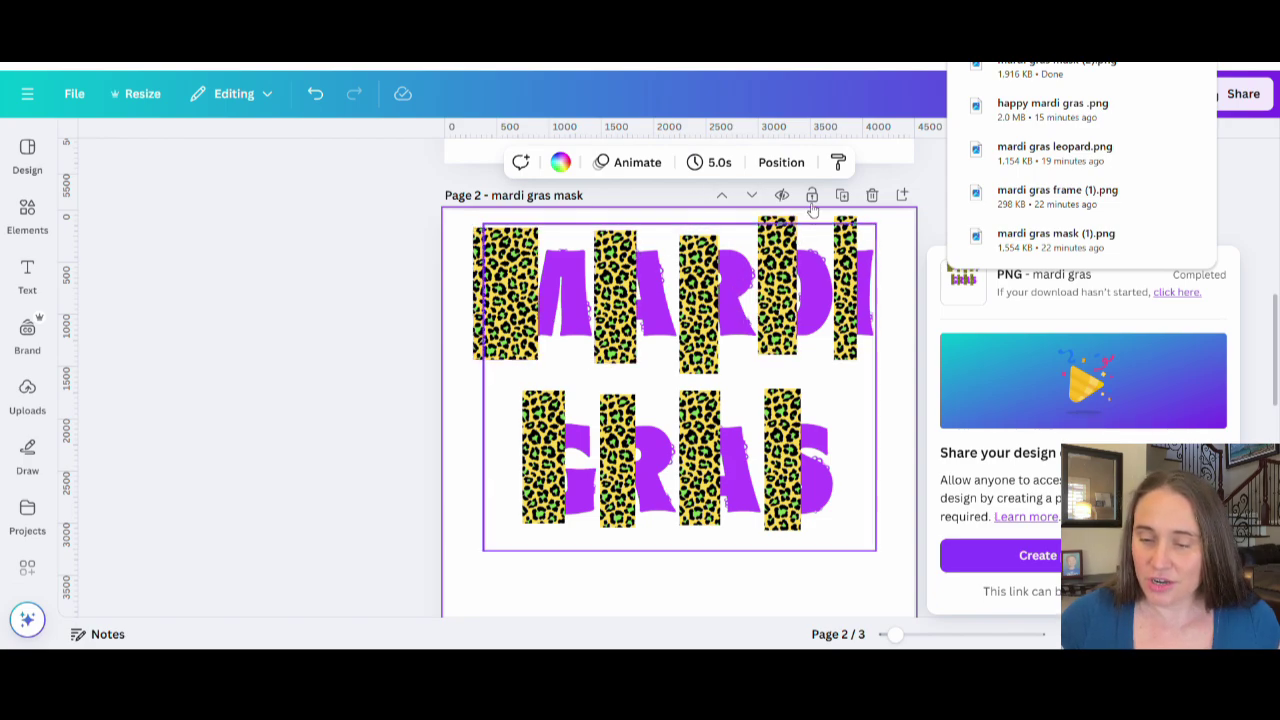
Step: Duplicate the mardi gras mask page and delete the leopard strips over the letters of MARDI on the copy
{"action": "left_click", "coordinate": [843, 196]}
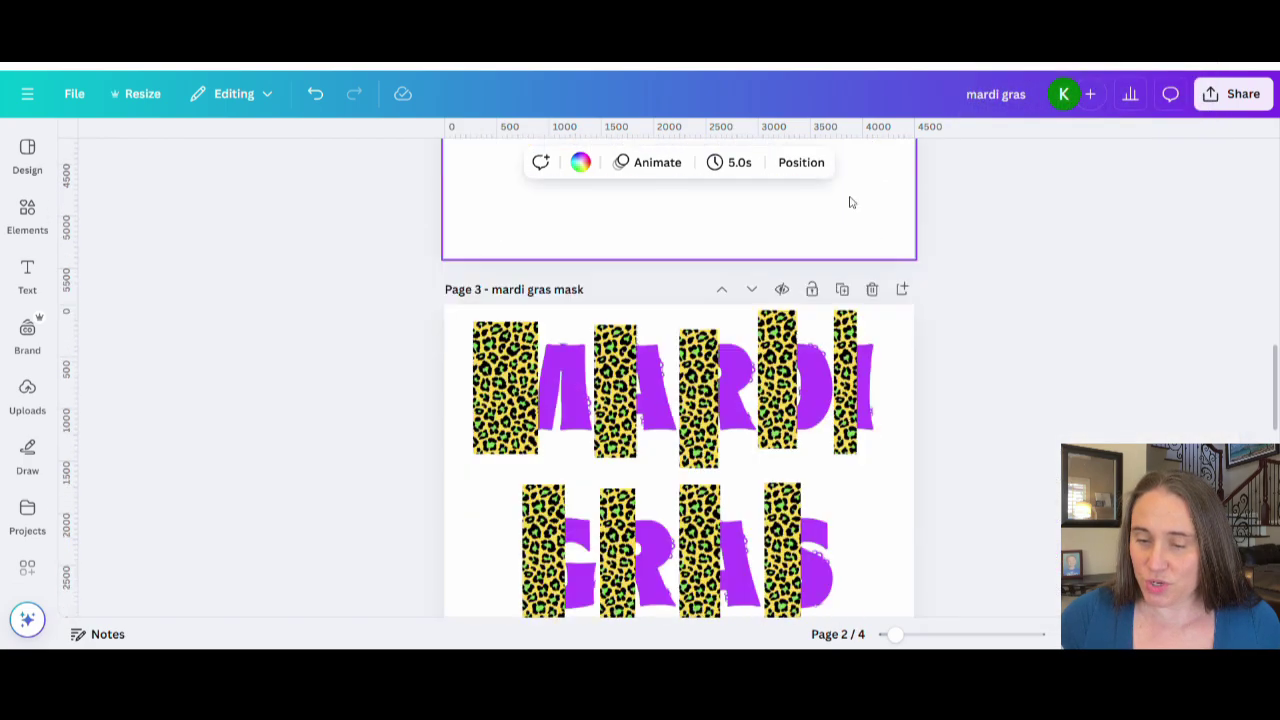
{"action": "key", "text": "Delete"}
{"action": "left_click", "coordinate": [610, 329]}
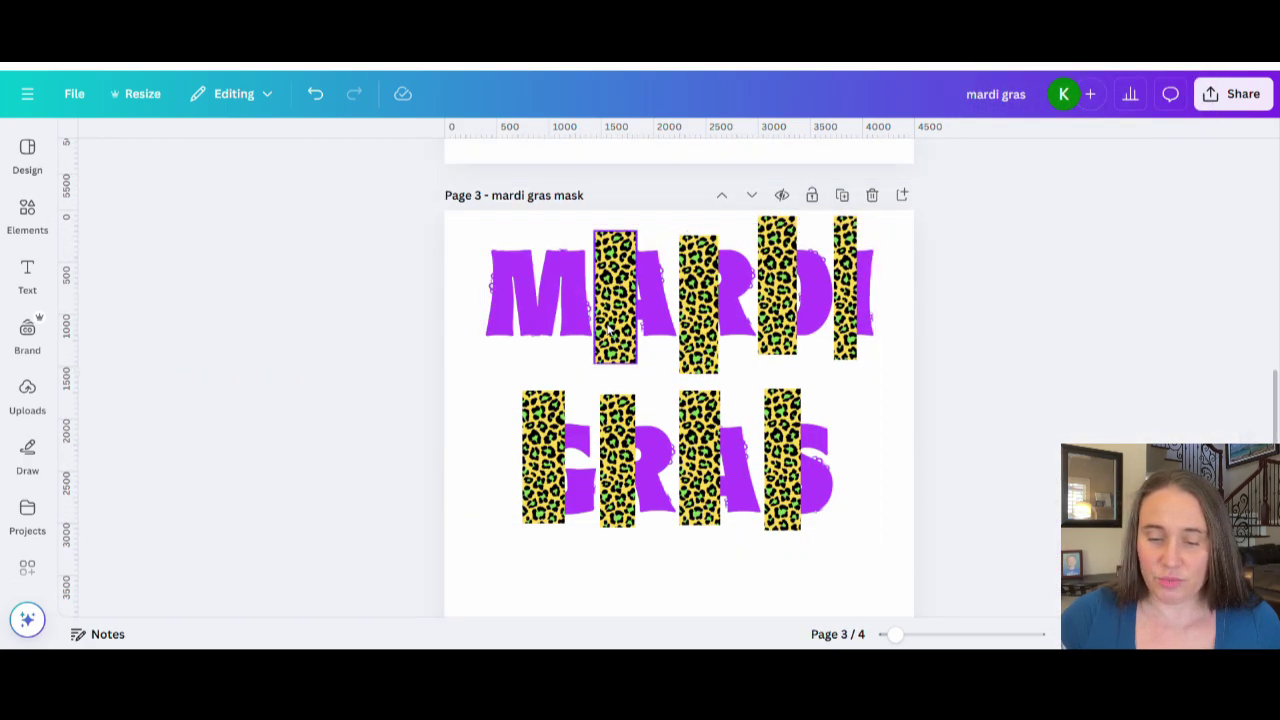
{"action": "key", "text": "Delete"}
{"action": "left_click", "coordinate": [682, 328]}
{"action": "key", "text": "Delete"}
{"action": "left_click", "coordinate": [770, 322]}
{"action": "key", "text": "Delete"}
{"action": "left_click", "coordinate": [846, 349]}
{"action": "key", "text": "Delete"}
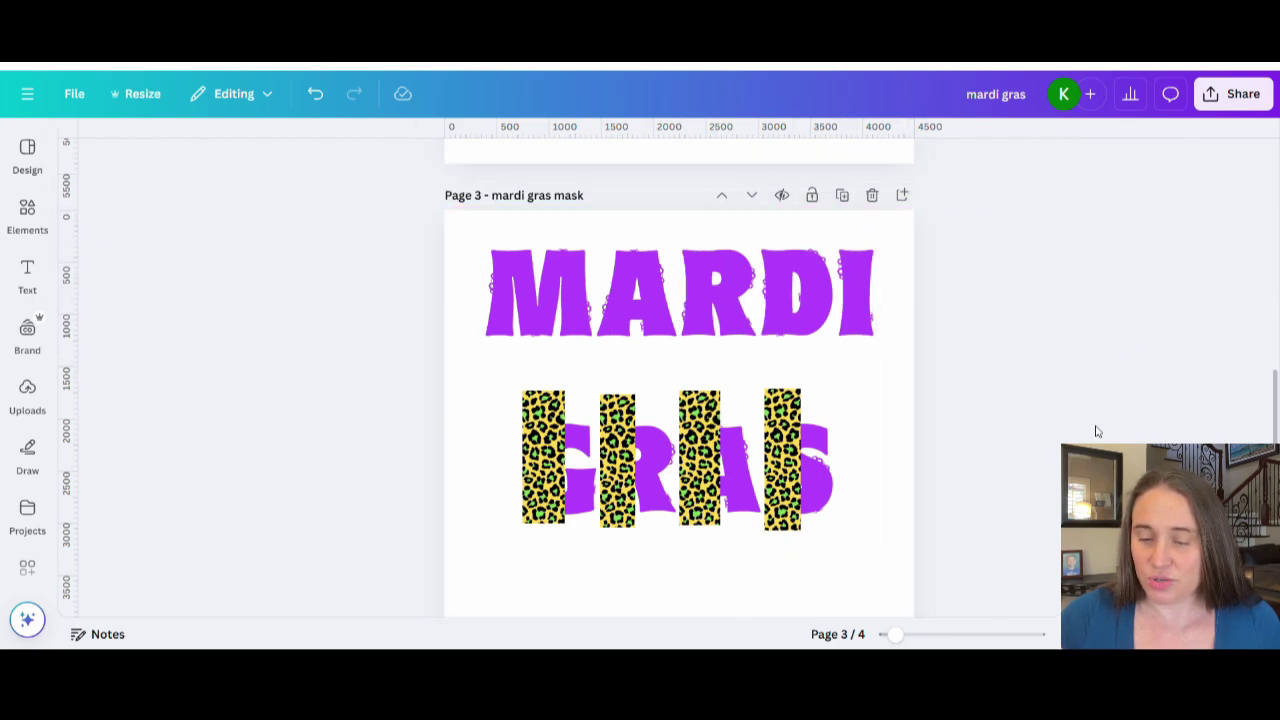
Step: Delete the leopard strips over the letters of GRAS on page 3 and rename the page as "mardi gras frame"
{"action": "left_click", "coordinate": [776, 497]}
{"action": "key", "text": "Delete"}
{"action": "left_click", "coordinate": [706, 505]}
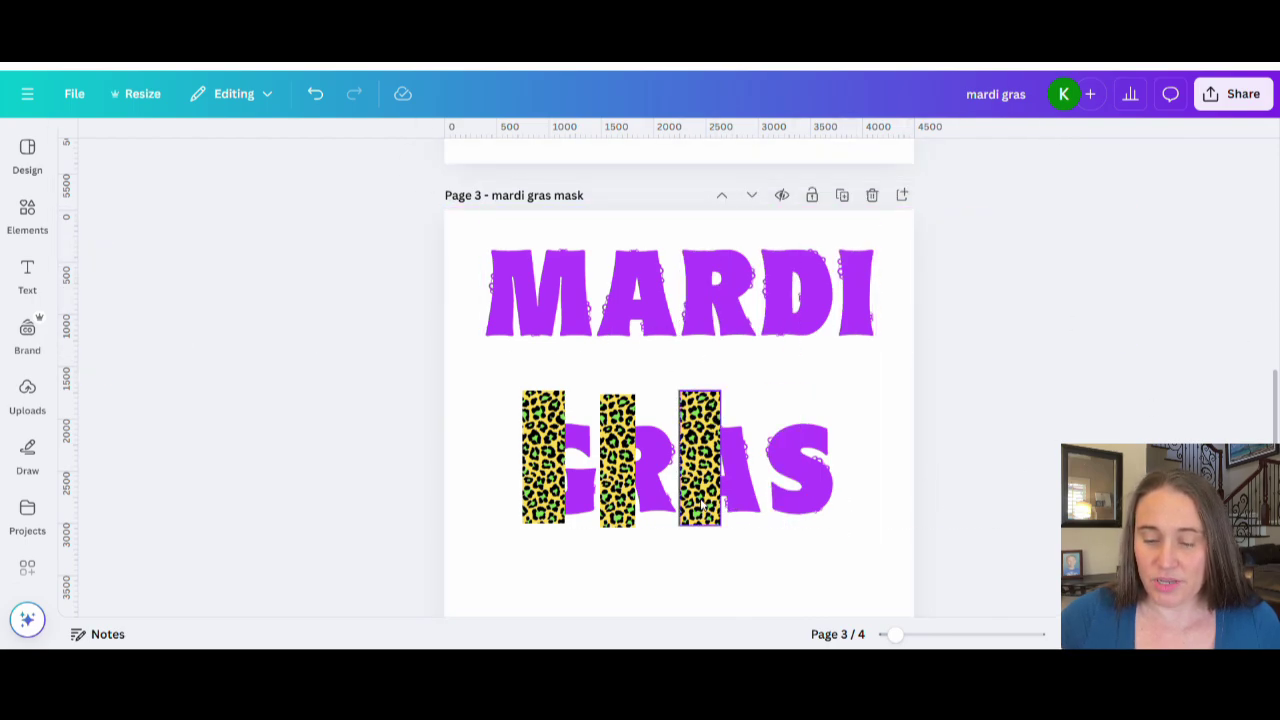
{"action": "key", "text": "Delete"}
{"action": "left_click", "coordinate": [618, 465]}
{"action": "key", "text": "Delete"}
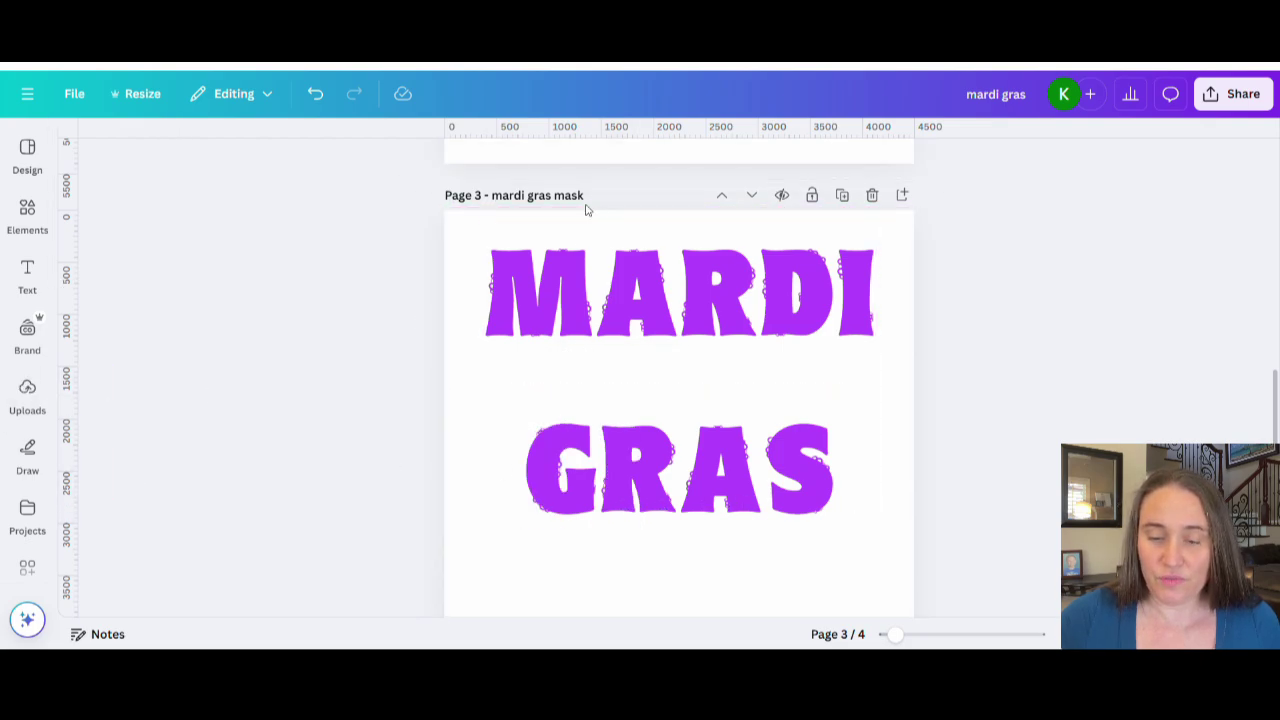
{"action": "type", "text": "frame"}
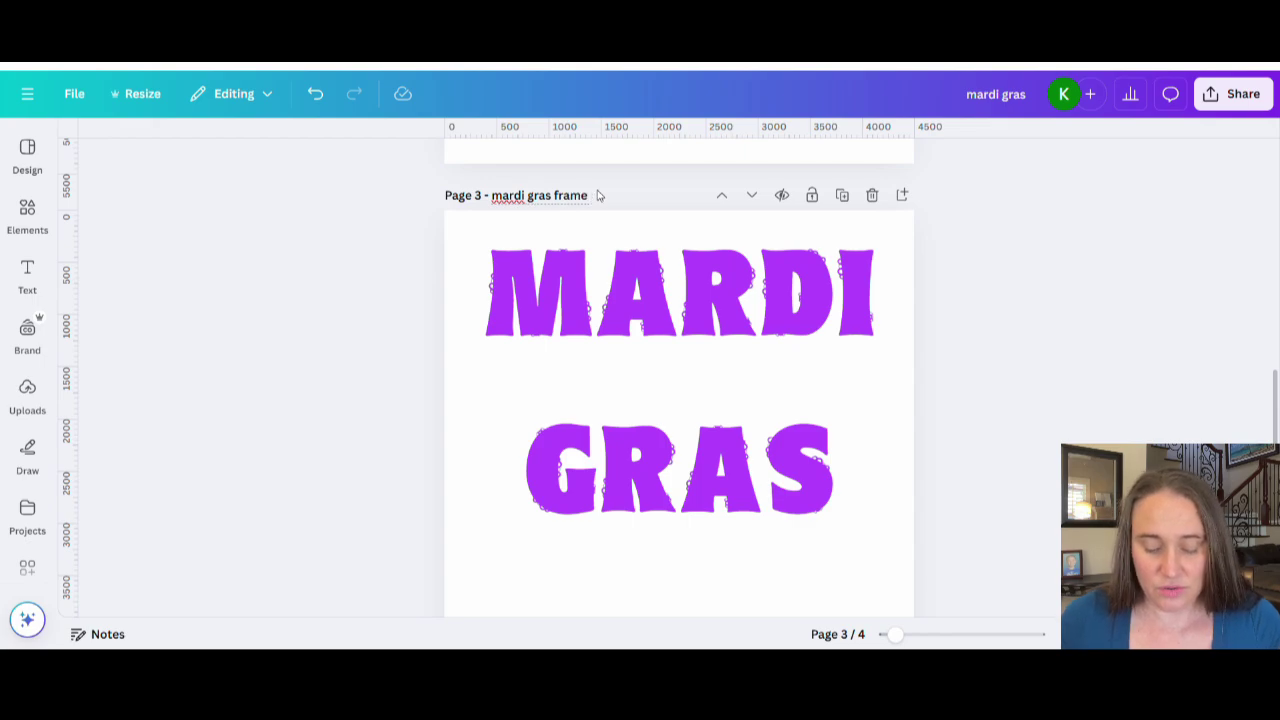
{"action": "left_click", "coordinate": [1023, 194]}
Step: Download only page 3, the mardi gras frame page, as a PNG with a transparent background
{"action": "left_click", "coordinate": [1218, 96]}
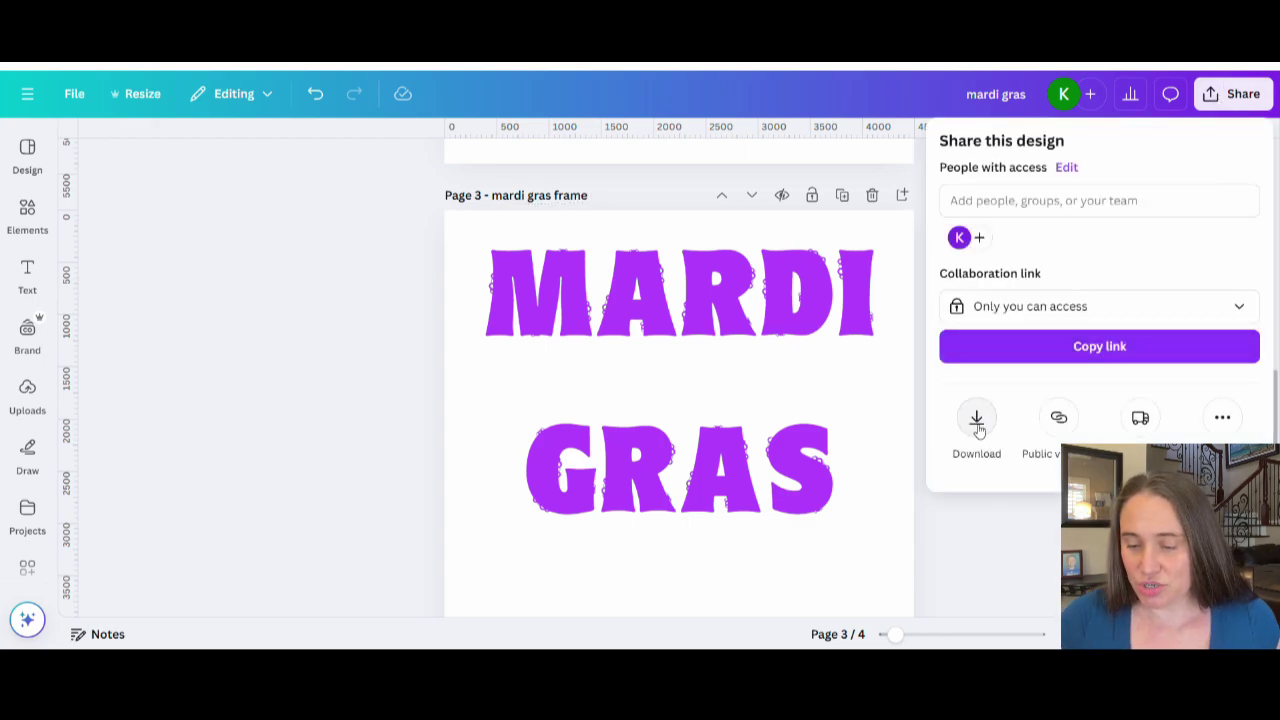
{"action": "left_click", "coordinate": [977, 420]}
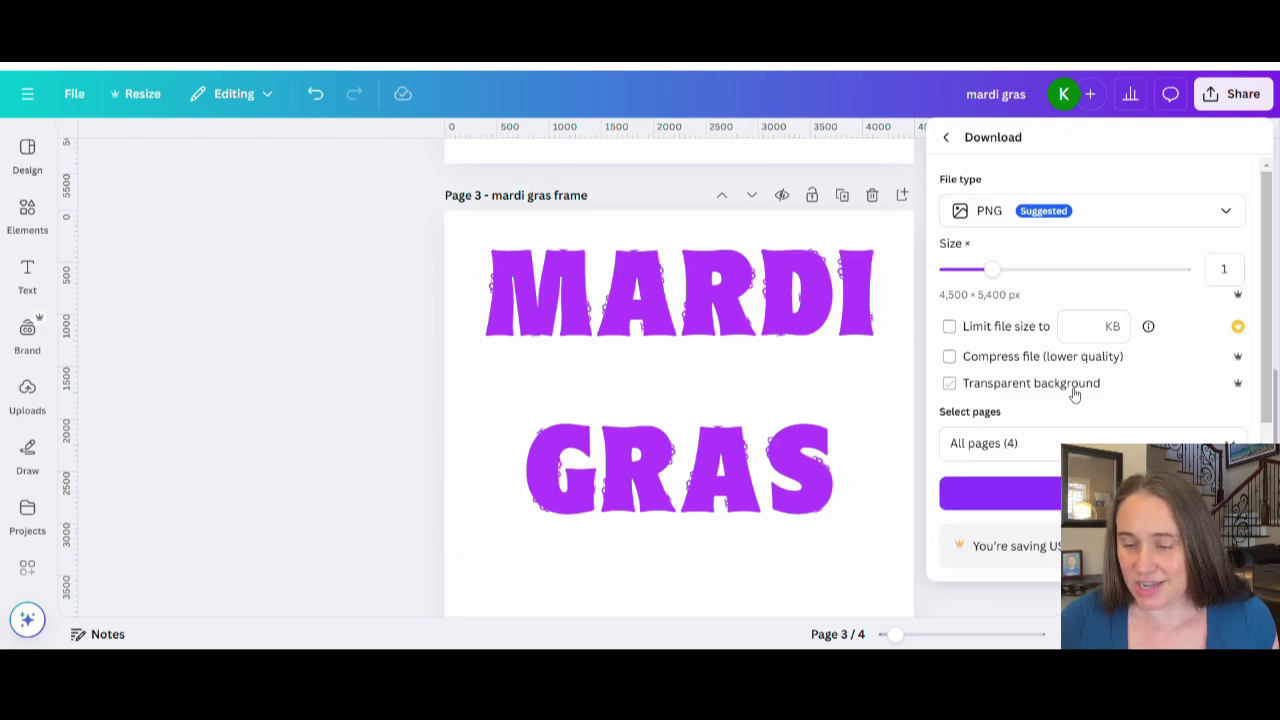
{"action": "scroll", "coordinate": [1190, 375], "scroll_direction": "down", "scroll_amount": 1}
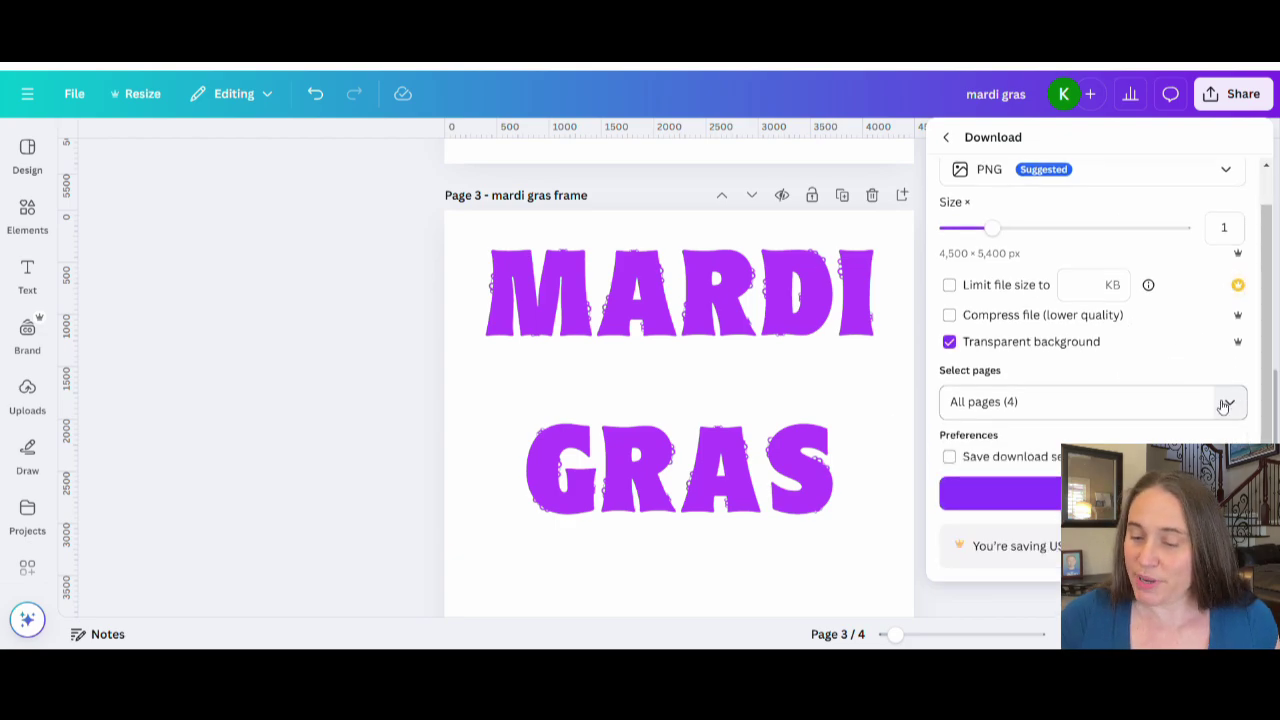
{"action": "left_click", "coordinate": [1234, 406]}
{"action": "left_click", "coordinate": [1208, 140]}
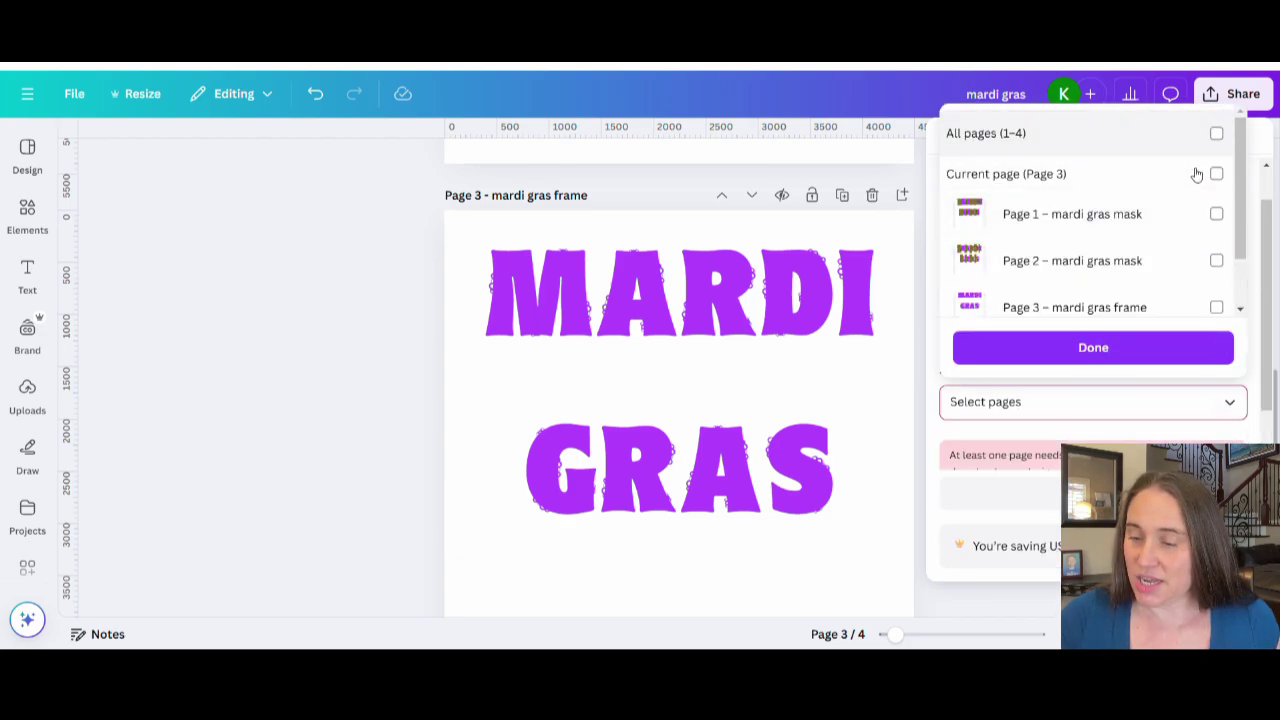
{"action": "left_click", "coordinate": [1205, 172]}
{"action": "left_click", "coordinate": [1094, 389]}
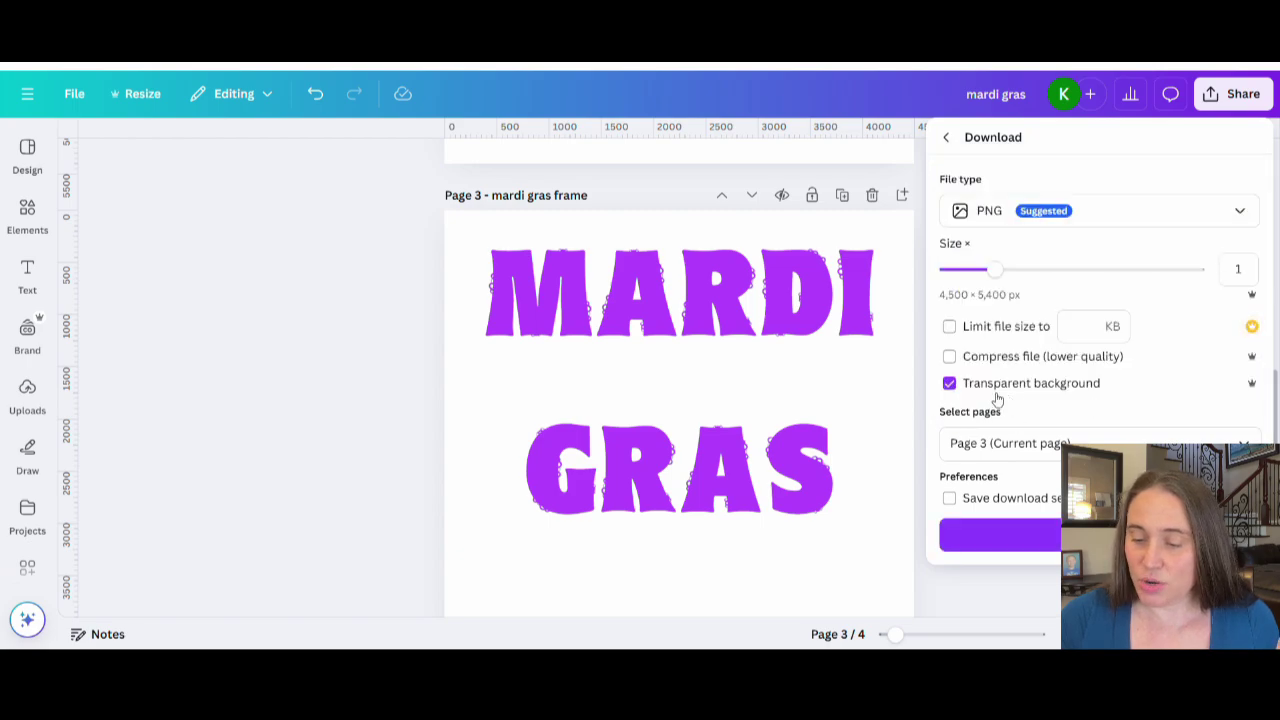
{"action": "left_click", "coordinate": [1055, 535]}
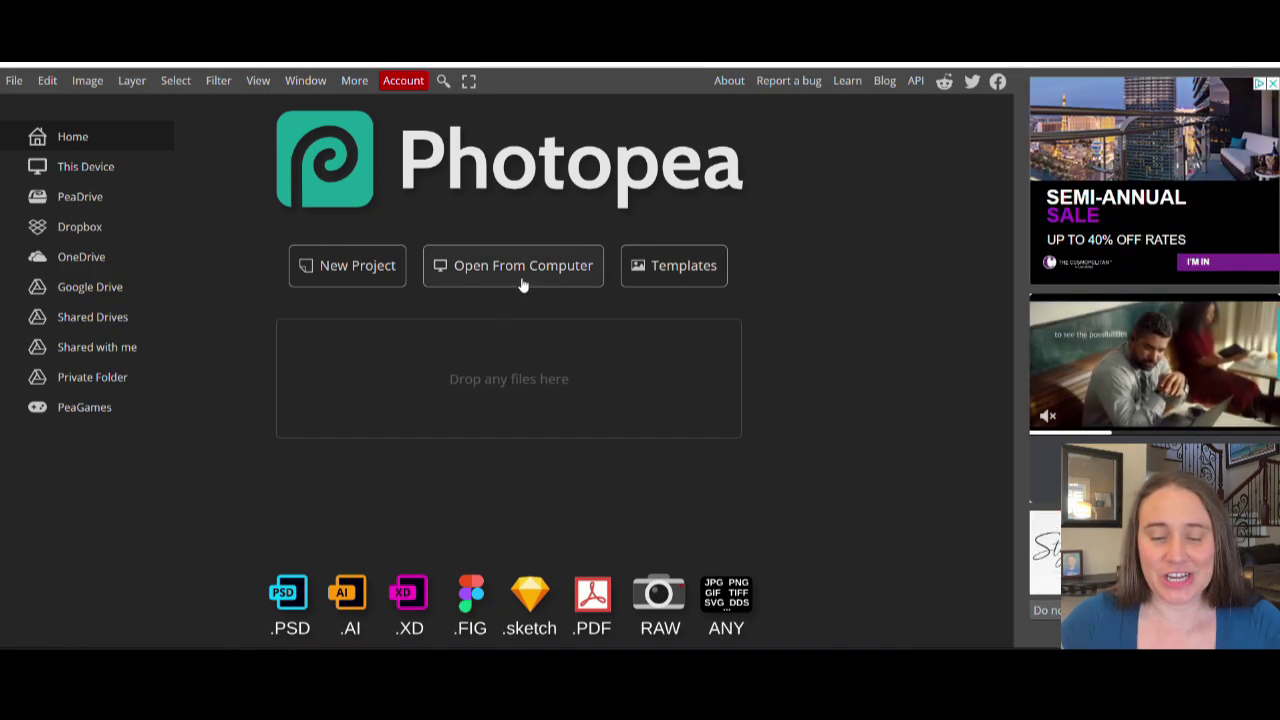
Step: Switch to Photopea and open "mardi gras frame (1).png" from the Downloads folder
{"action": "left_click", "coordinate": [513, 268]}
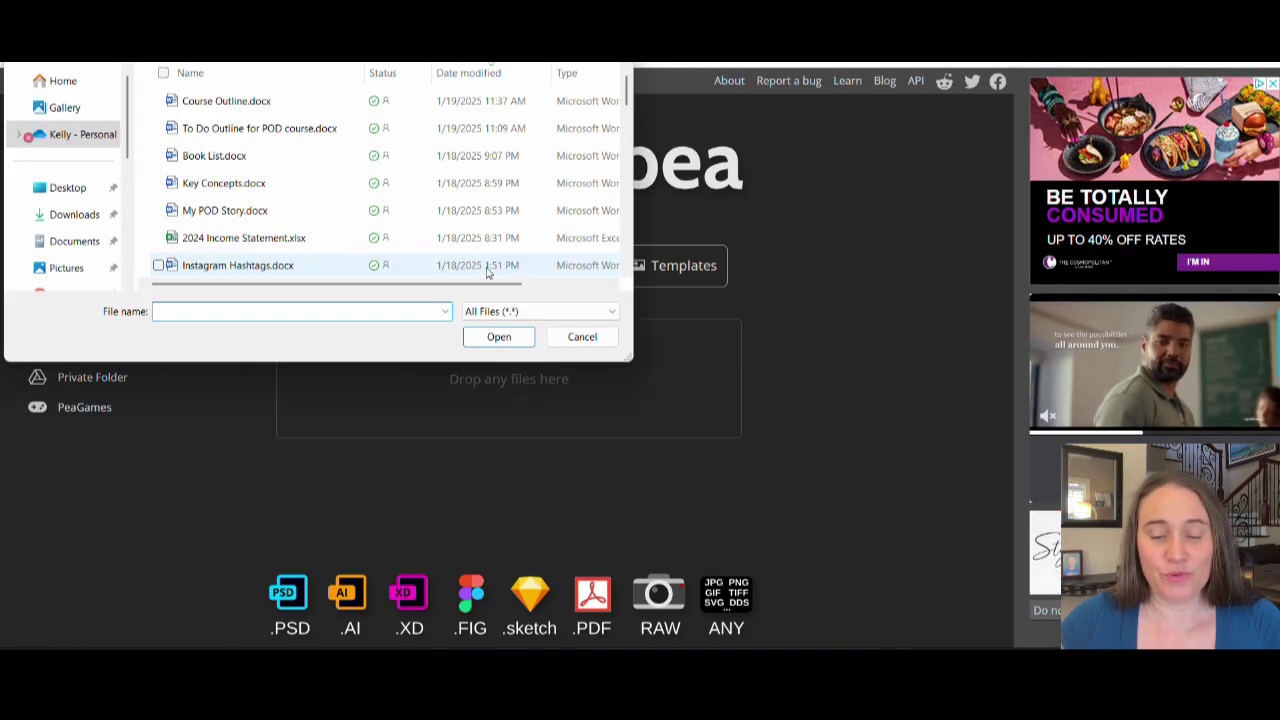
{"action": "left_click", "coordinate": [82, 216]}
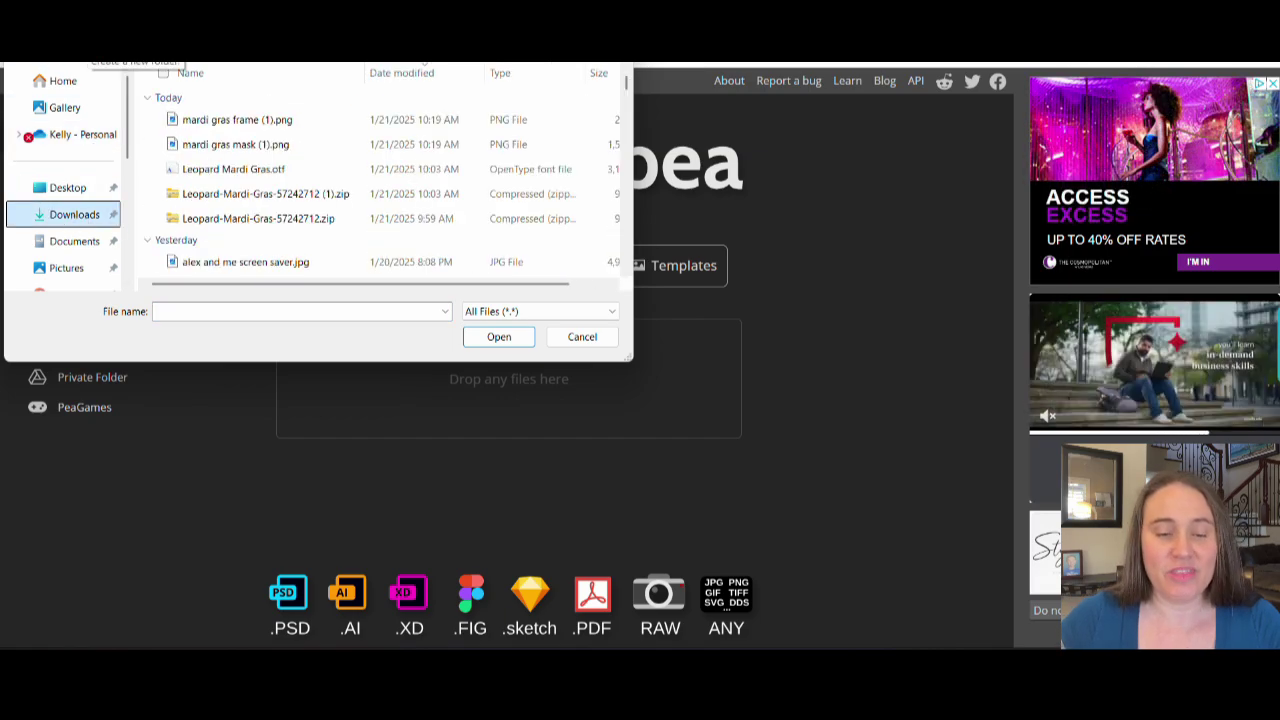
{"action": "left_click", "coordinate": [240, 121]}
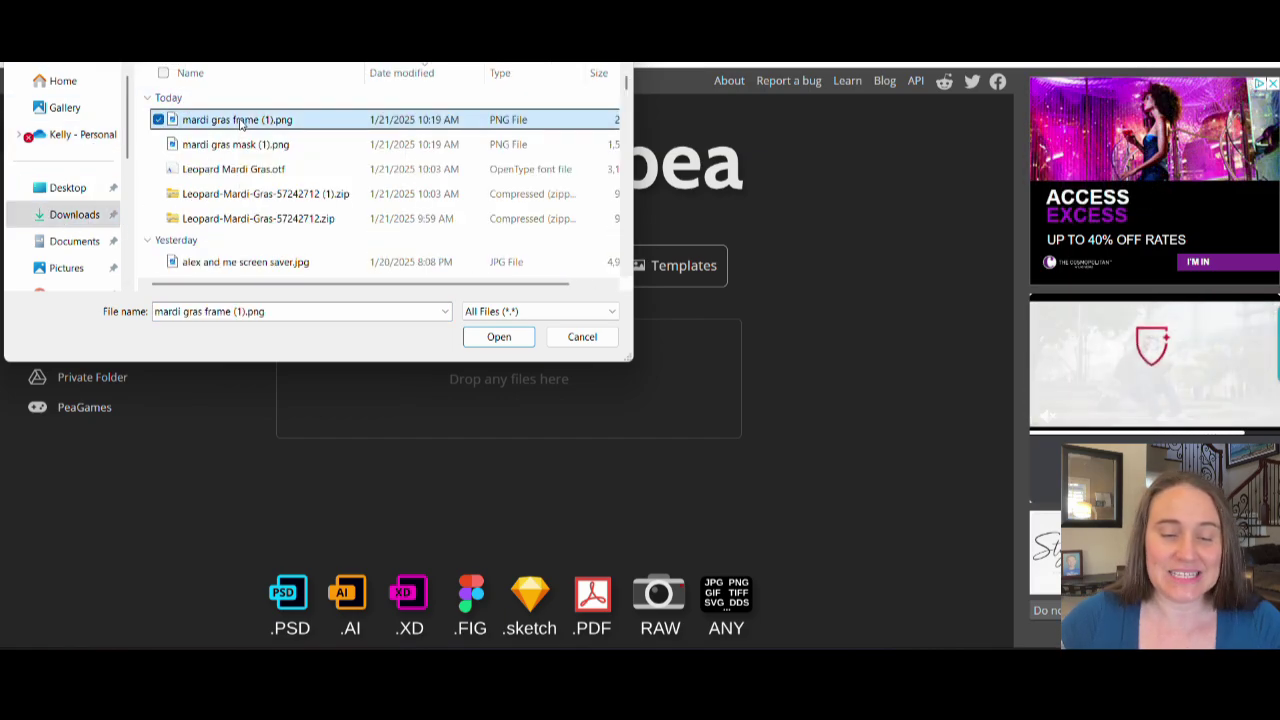
{"action": "left_click", "coordinate": [498, 337]}
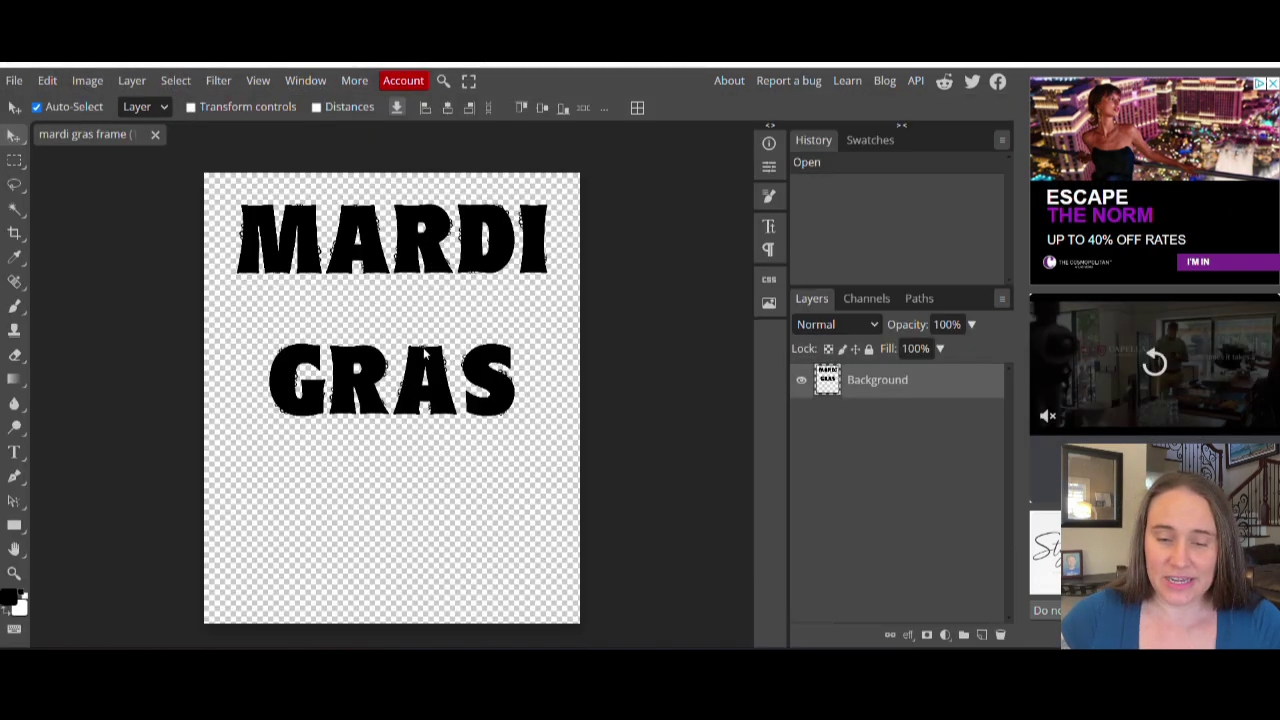
Step: Place "mardi gras mask (1).png" above the frame layer and apply it as a clipping mask
{"action": "left_click", "coordinate": [14, 84]}
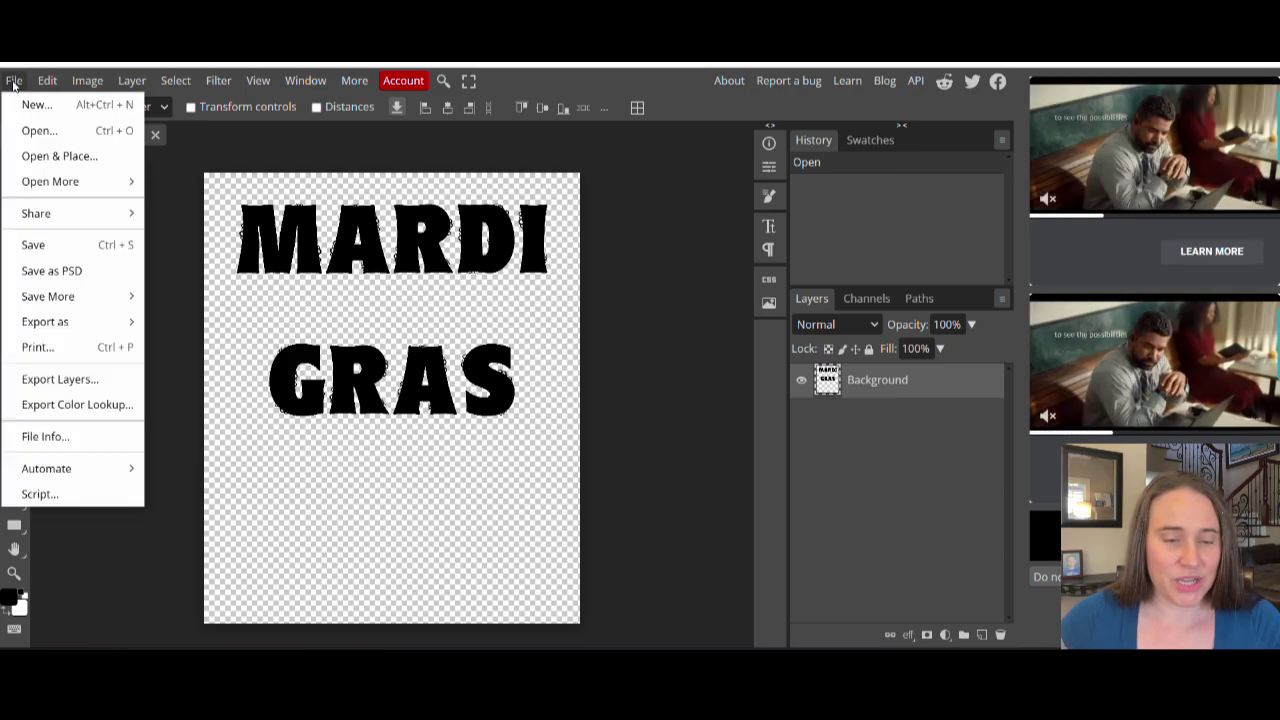
{"action": "left_click", "coordinate": [35, 157]}
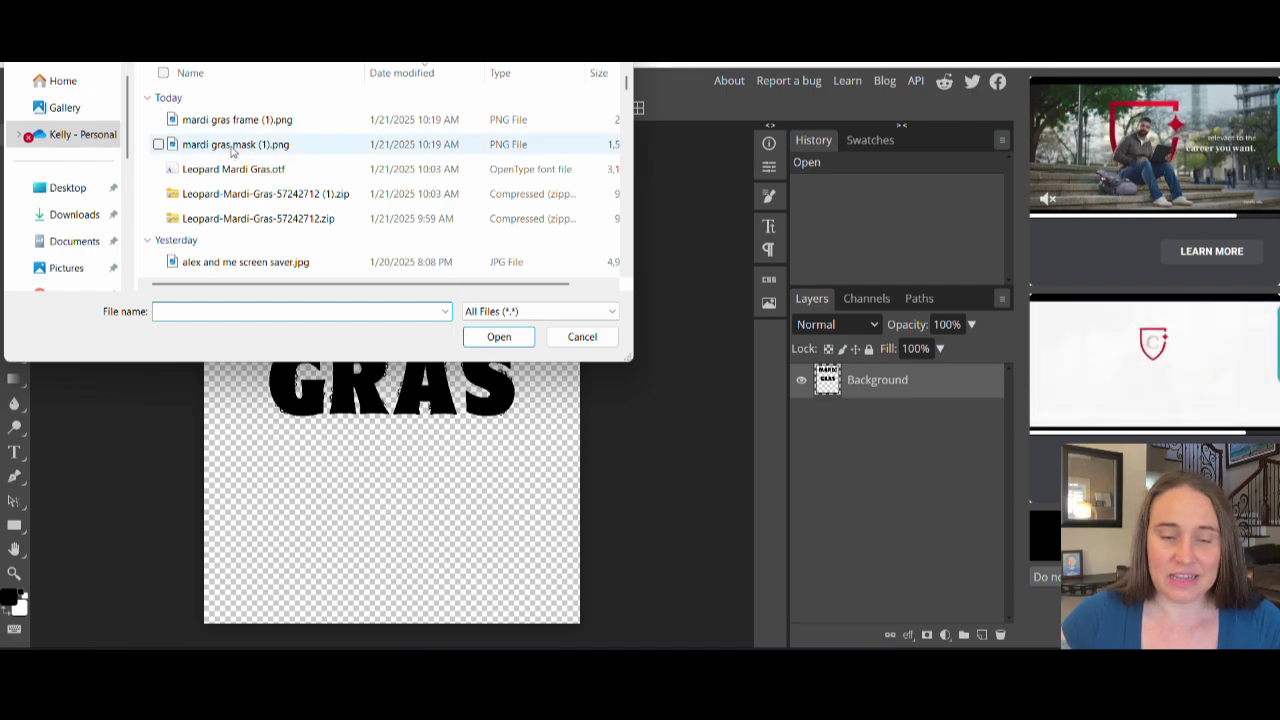
{"action": "left_click", "coordinate": [232, 147]}
{"action": "left_click", "coordinate": [482, 340]}
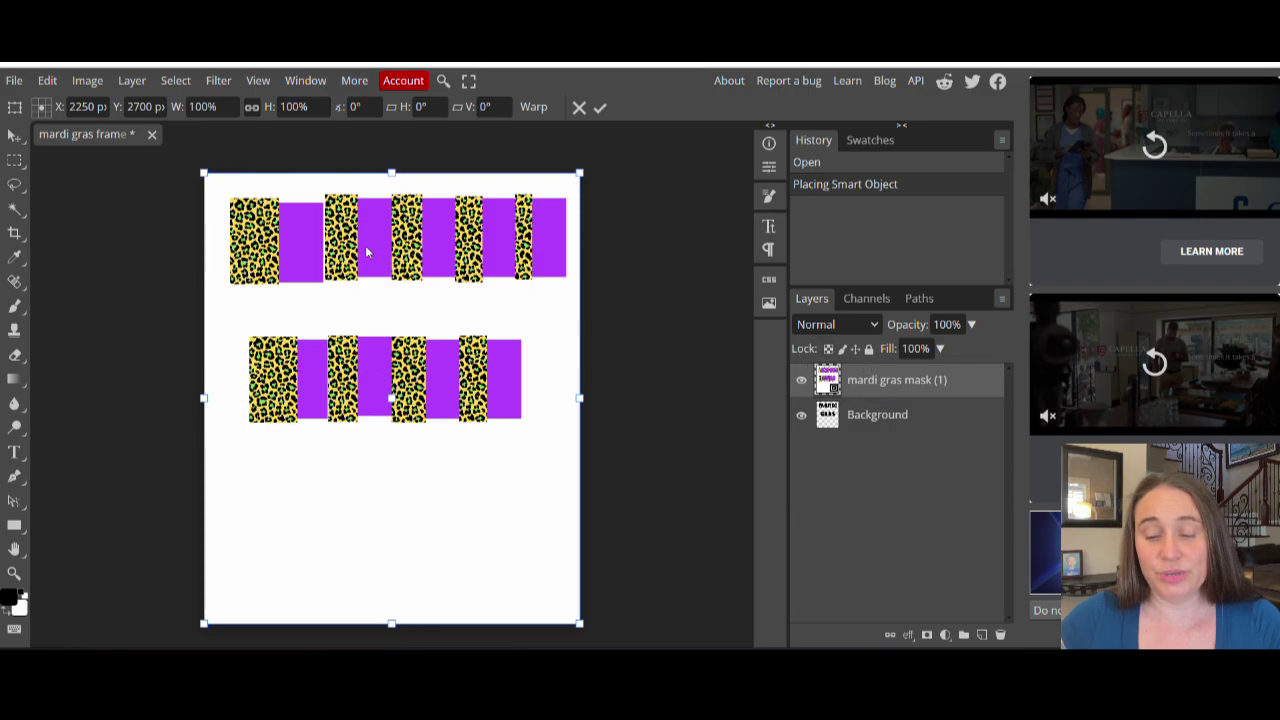
{"action": "left_click", "coordinate": [134, 81]}
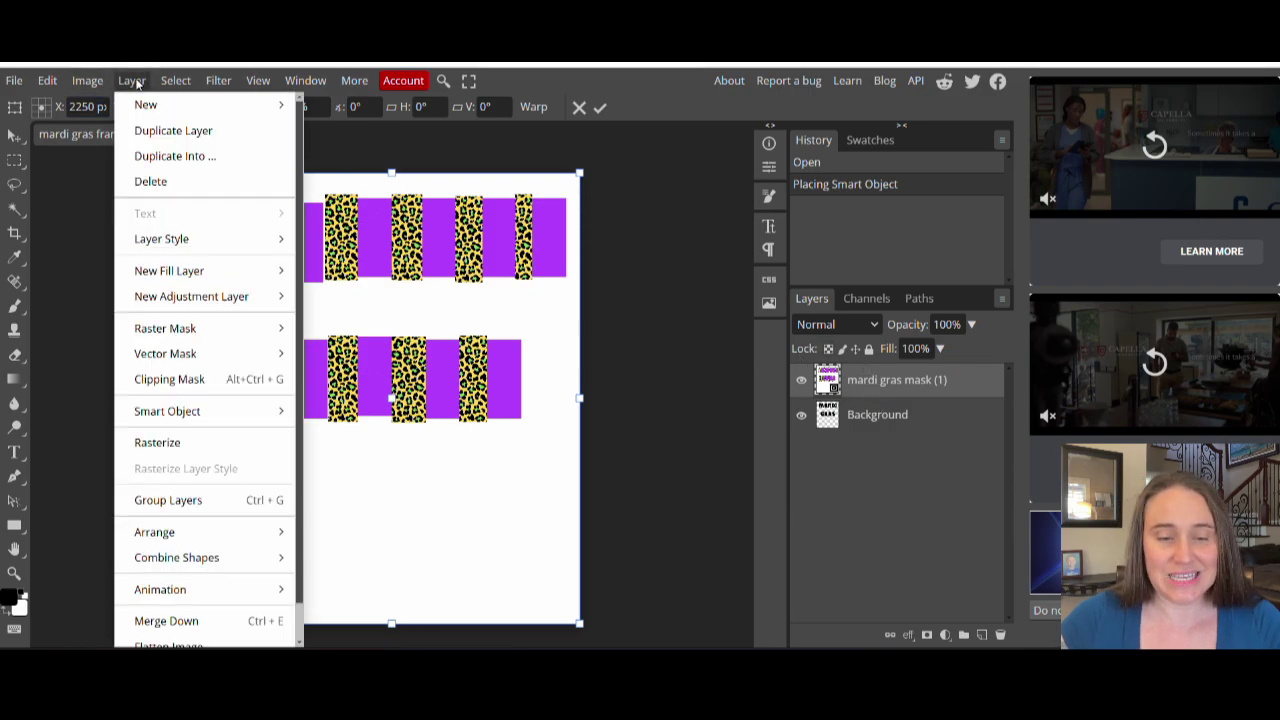
{"action": "left_click", "coordinate": [166, 382]}
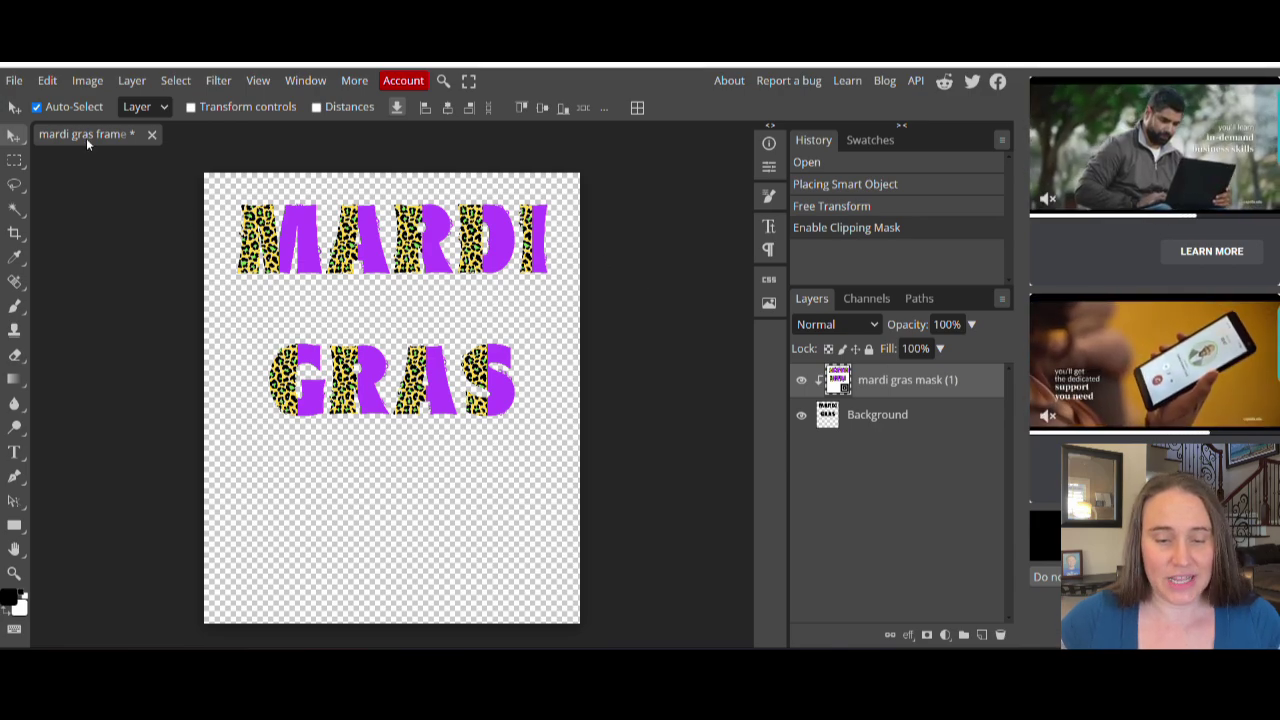
Step: Export the clipped design as a PNG named "mardi gras leopard"
{"action": "left_click", "coordinate": [14, 81]}
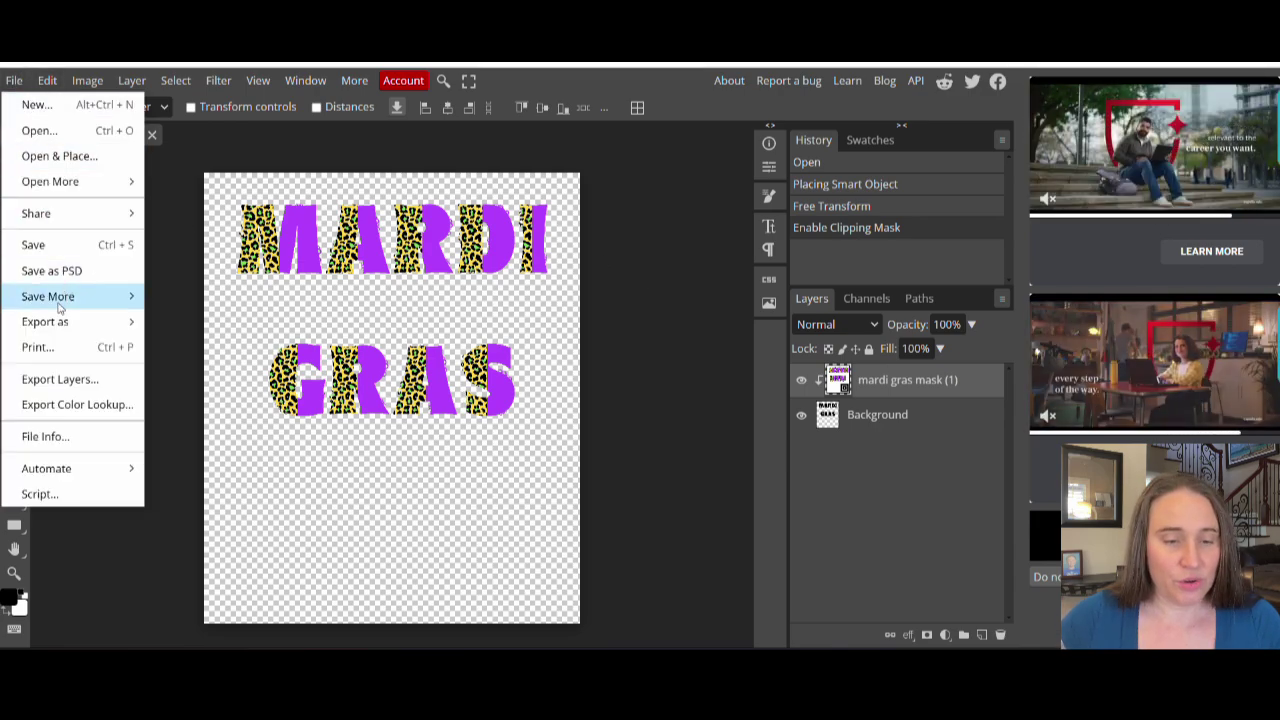
{"action": "mouse_move", "coordinate": [55, 321]}
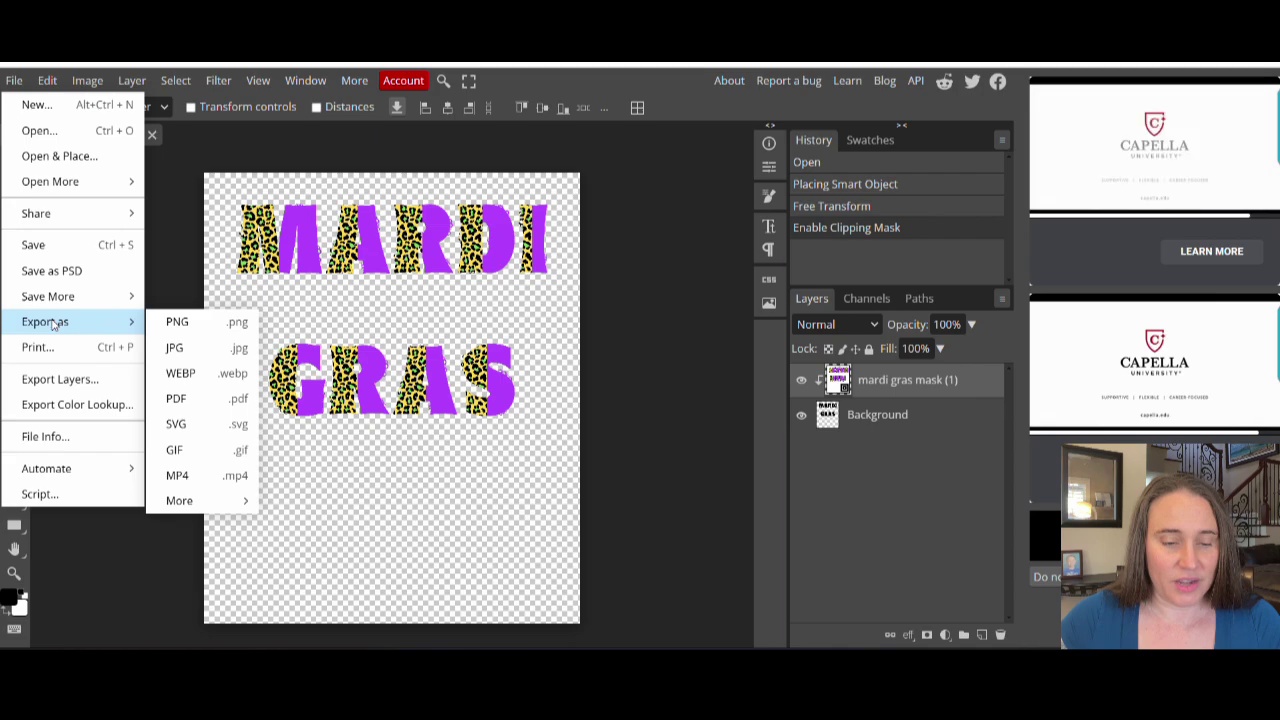
{"action": "left_click", "coordinate": [176, 322]}
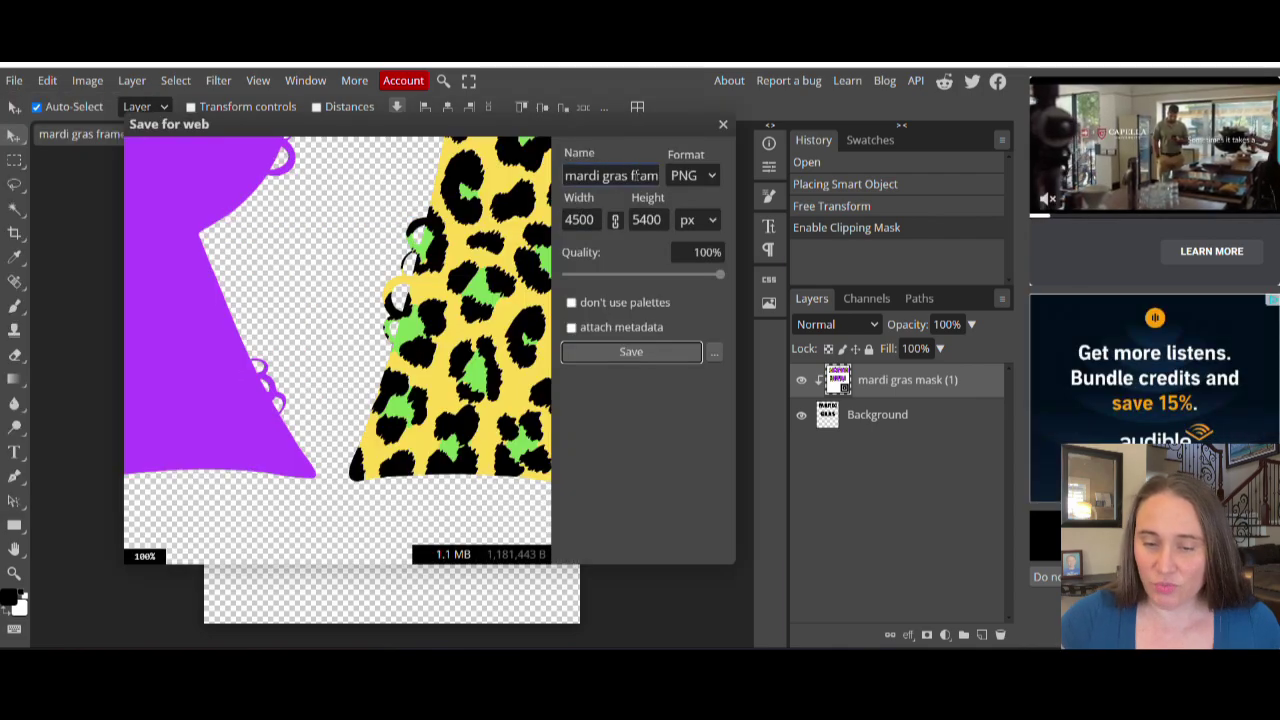
{"action": "left_click_drag", "start_coordinate": [631, 175], "coordinate": [671, 178]}
{"action": "key", "text": "BackSpace"}
{"action": "type", "text": "leoa"}
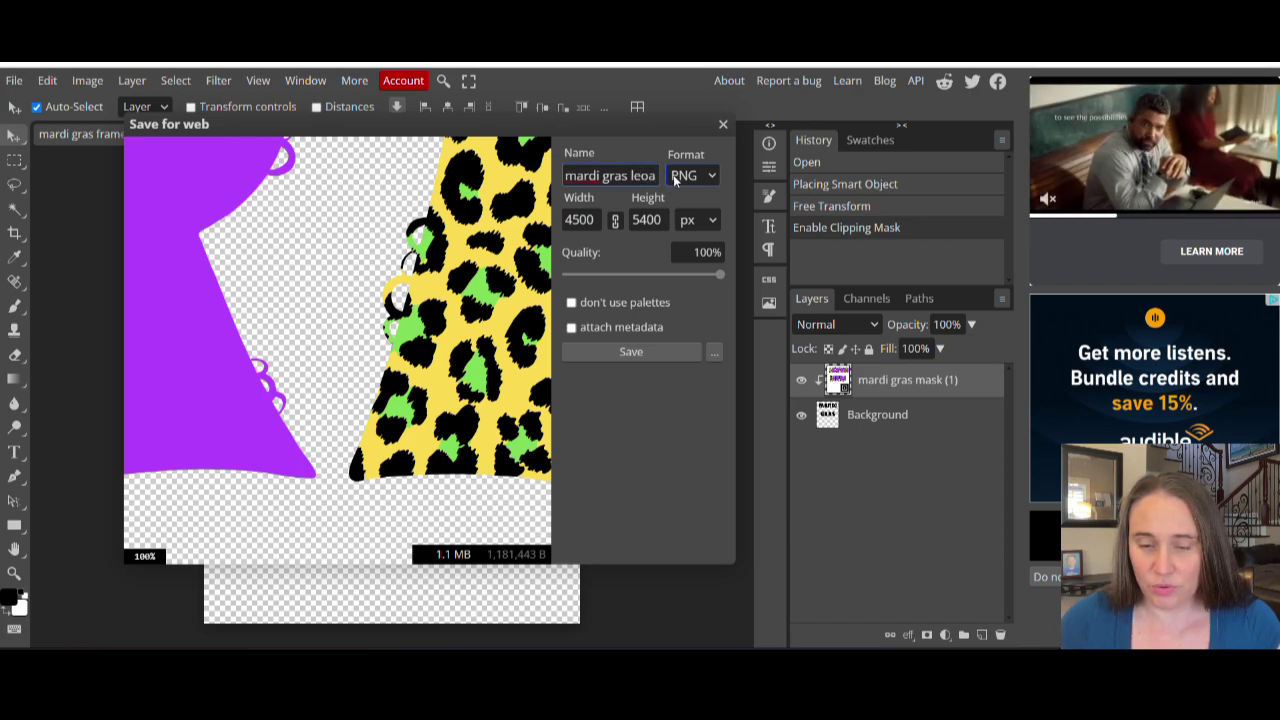
{"action": "type", "text": "pard"}
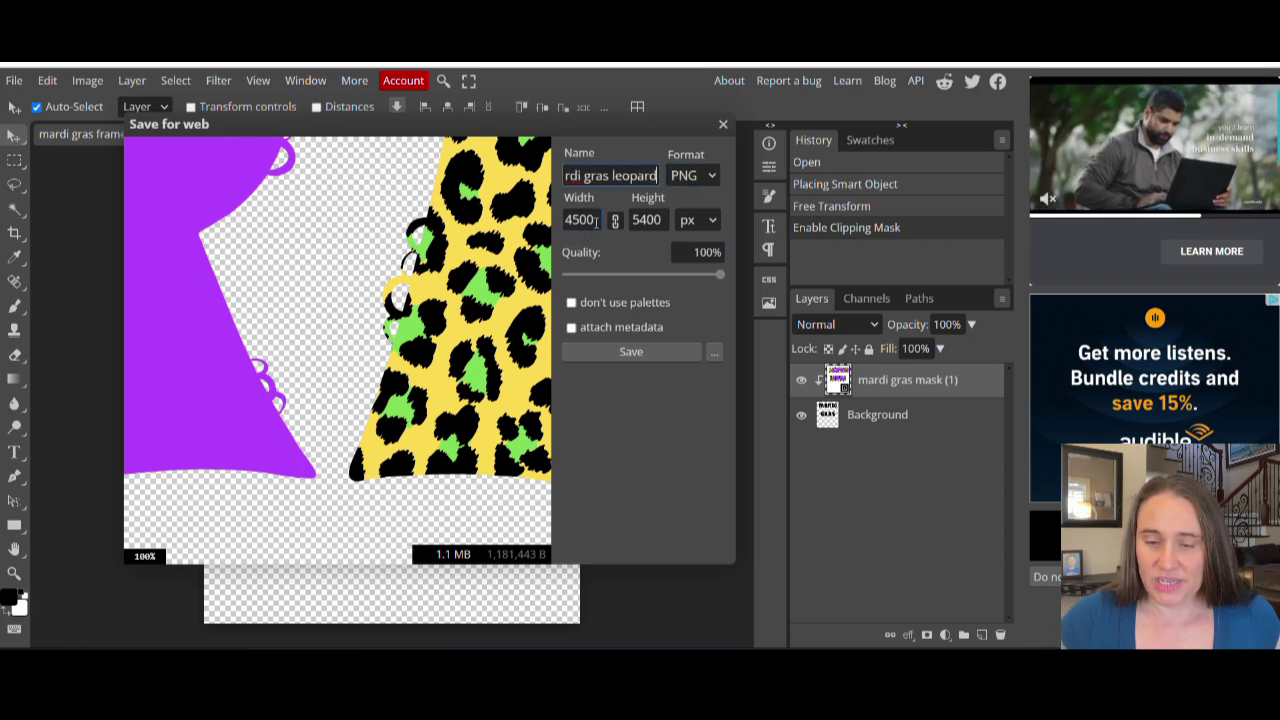
{"action": "left_click", "coordinate": [640, 353]}
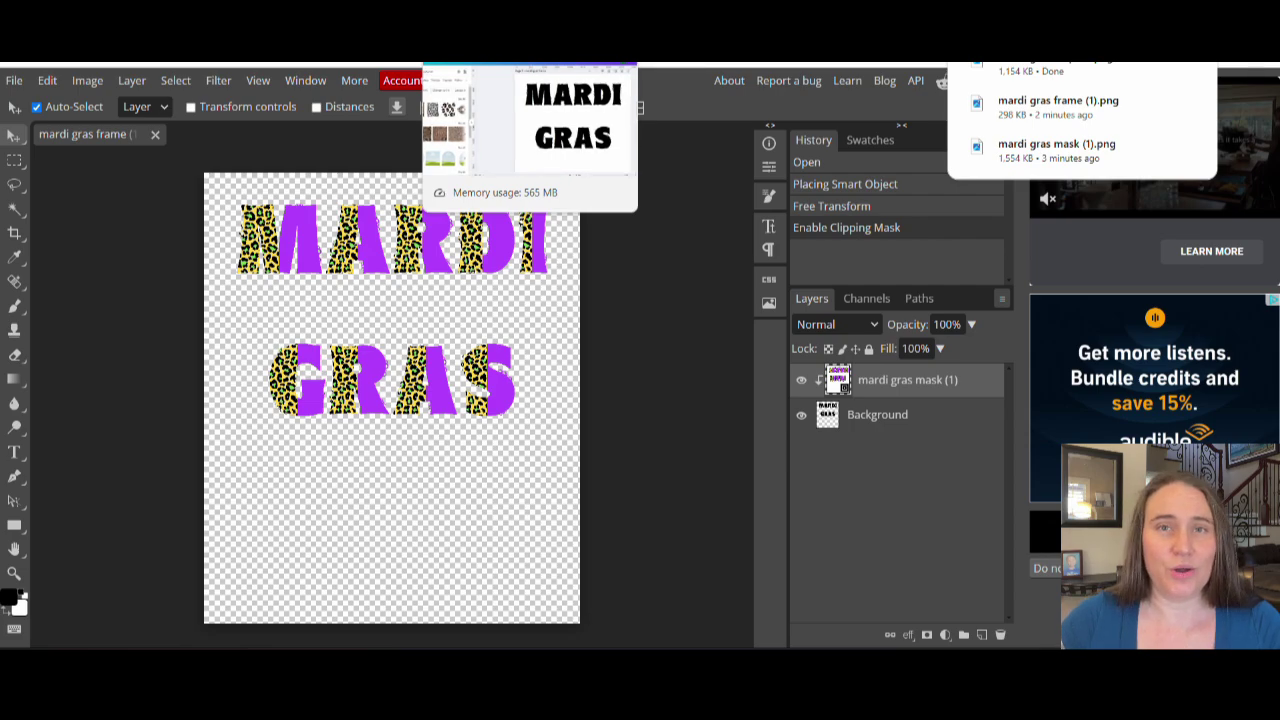
Step: Switch to the Canva design and add a blank page after the mardi gras frame page
{"action": "left_click", "coordinate": [500, 55]}
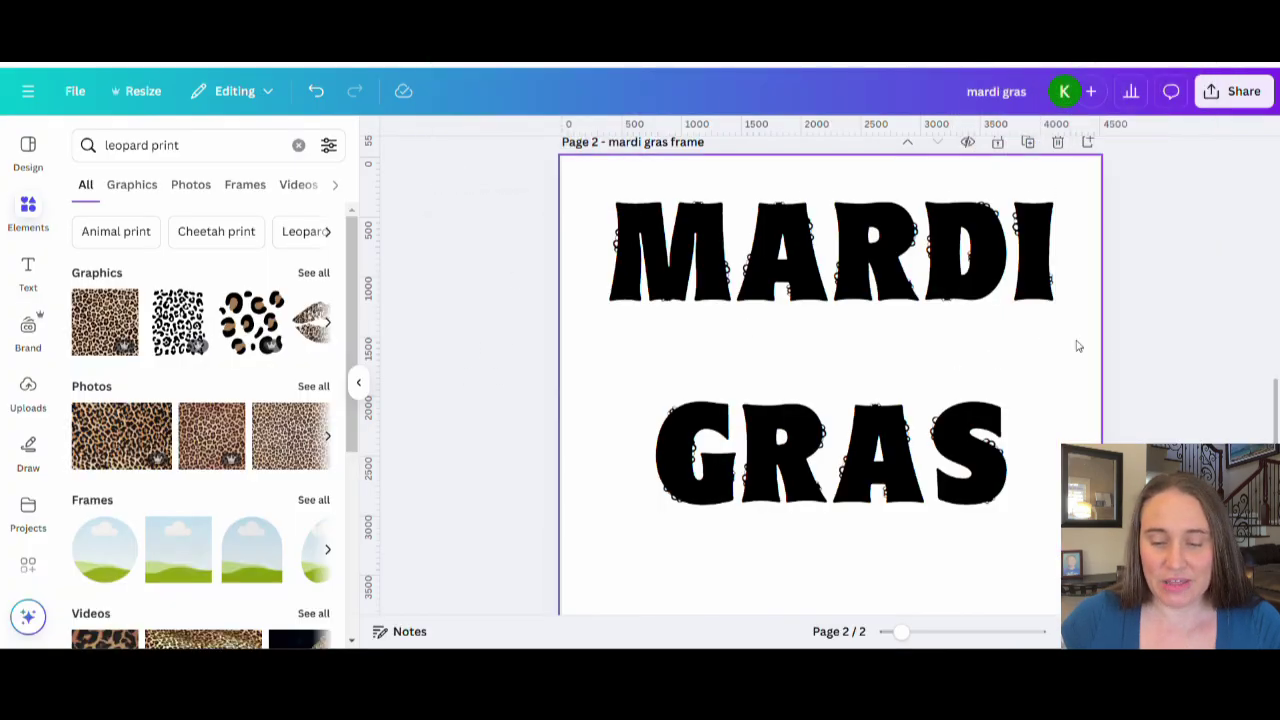
{"action": "scroll", "coordinate": [1085, 335], "scroll_direction": "down", "scroll_amount": 5}
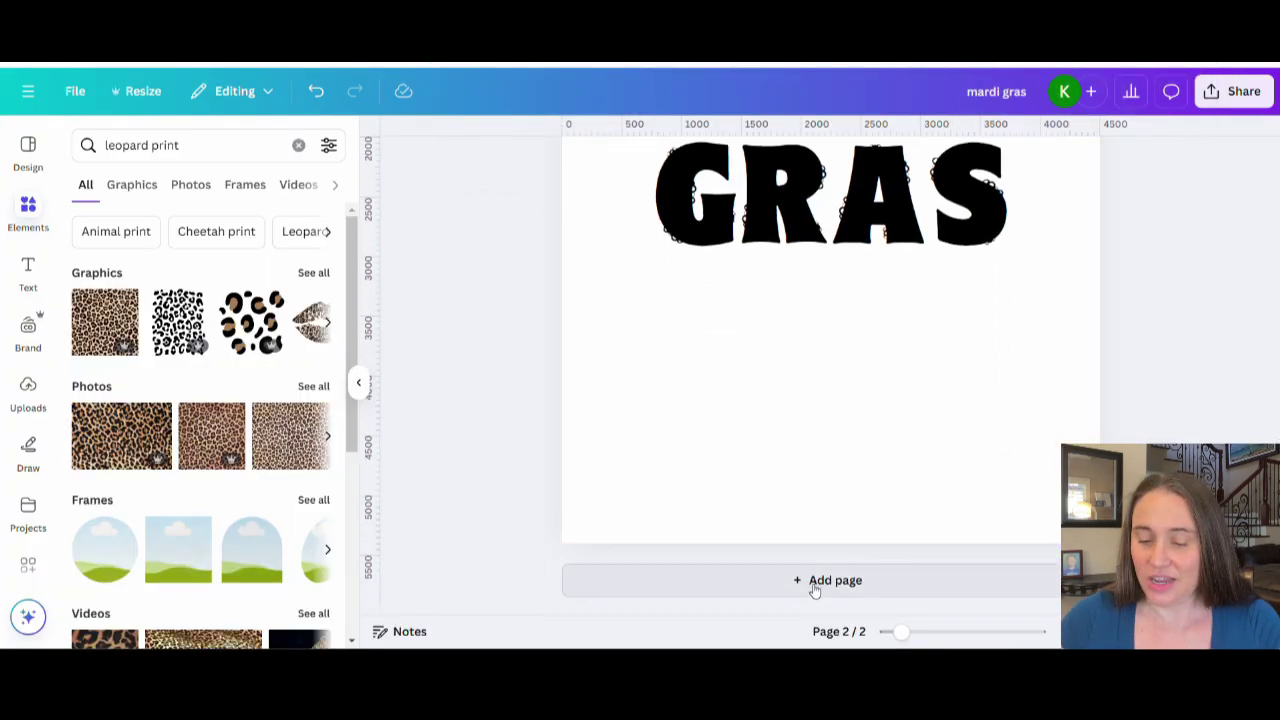
{"action": "left_click", "coordinate": [815, 586]}
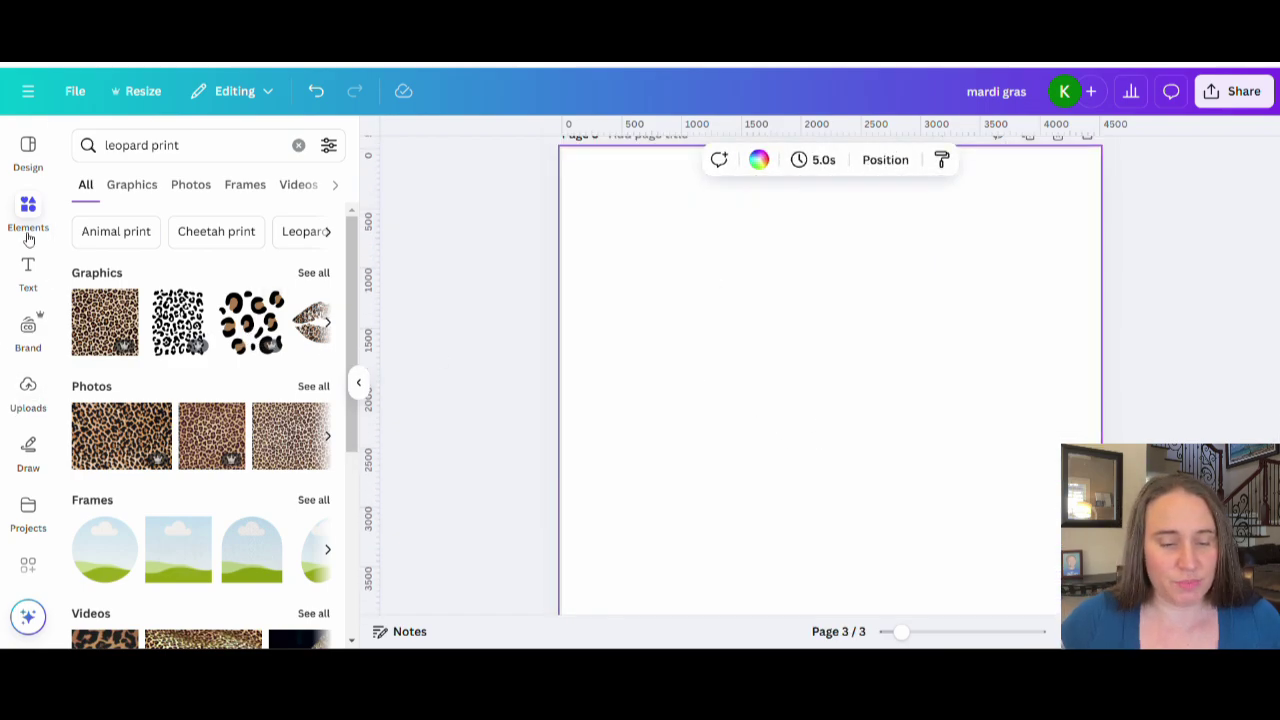
Step: Upload "mardi gras leopard.png" and place it on the blank page 3
{"action": "left_click", "coordinate": [30, 393]}
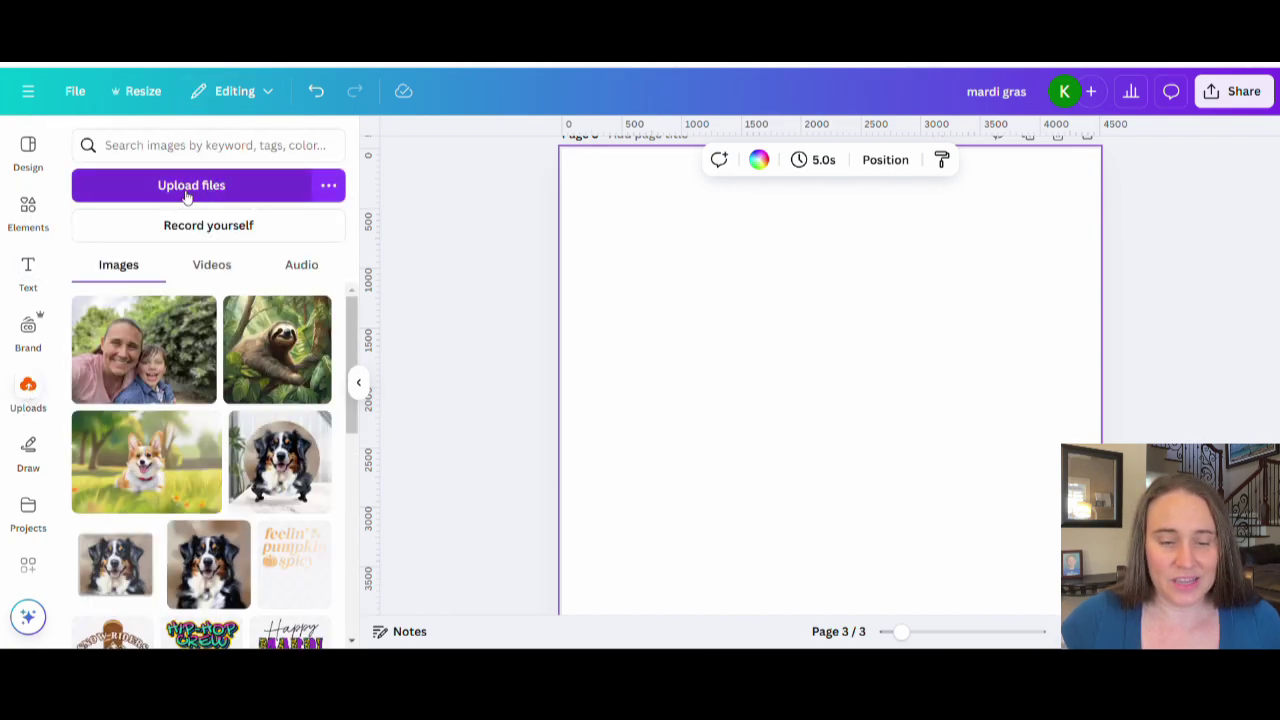
{"action": "left_click", "coordinate": [186, 196]}
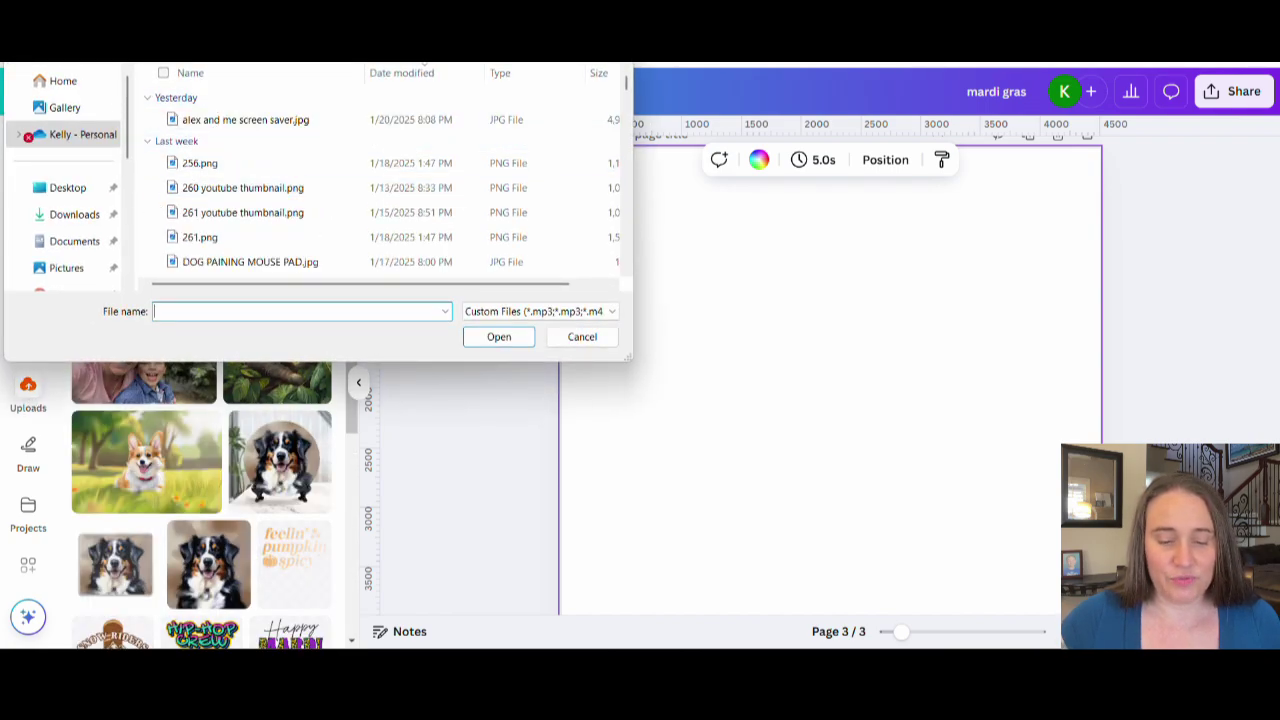
{"action": "left_click", "coordinate": [294, 119]}
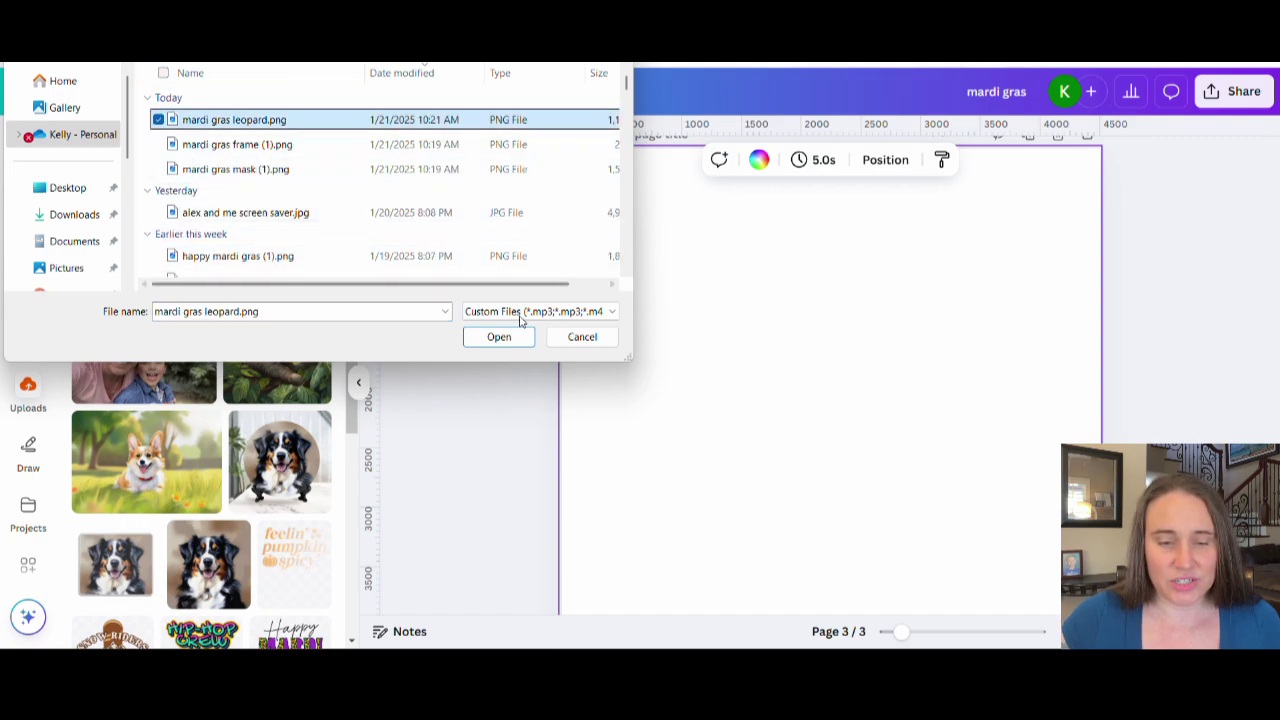
{"action": "left_click", "coordinate": [498, 337]}
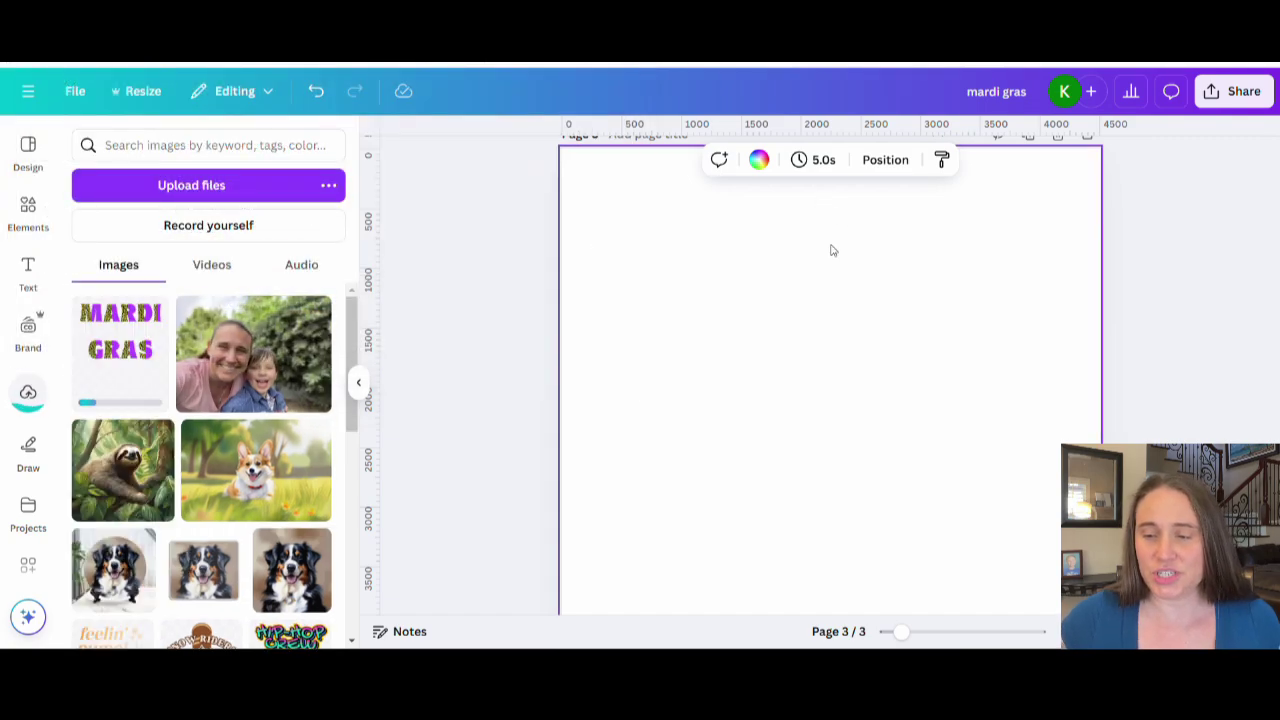
{"action": "left_click", "coordinate": [114, 338]}
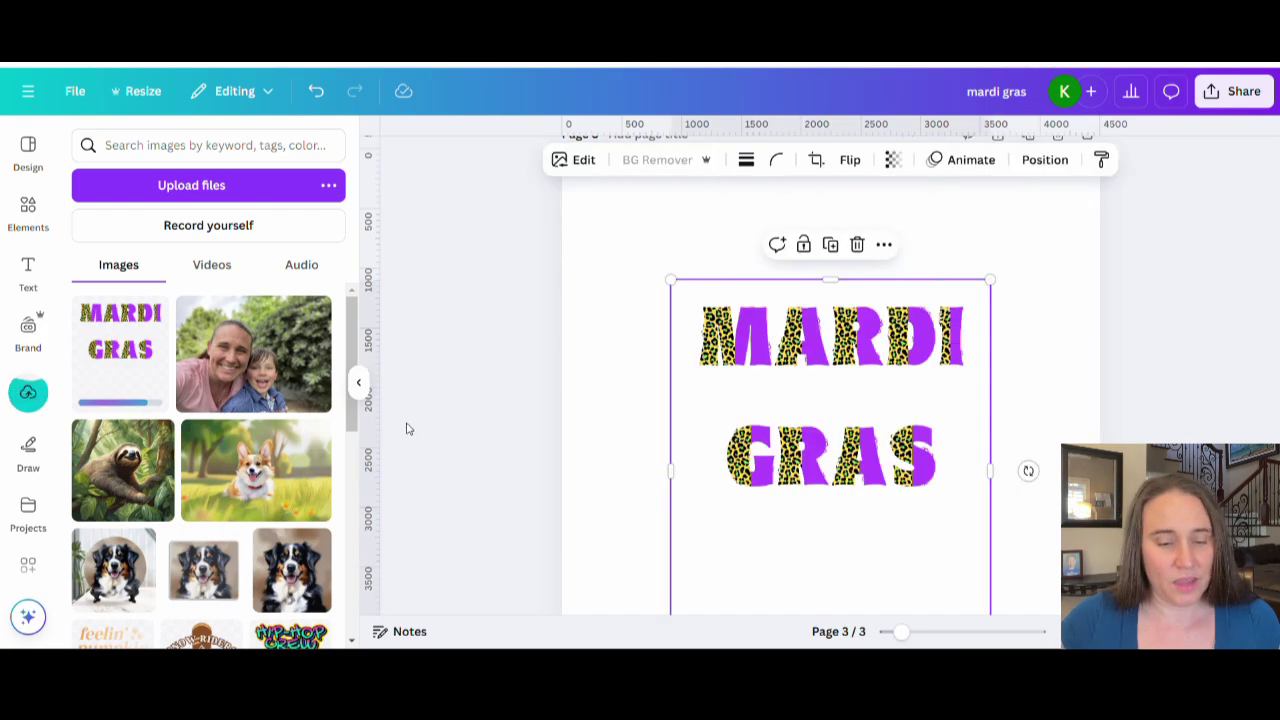
{"action": "left_click", "coordinate": [358, 382]}
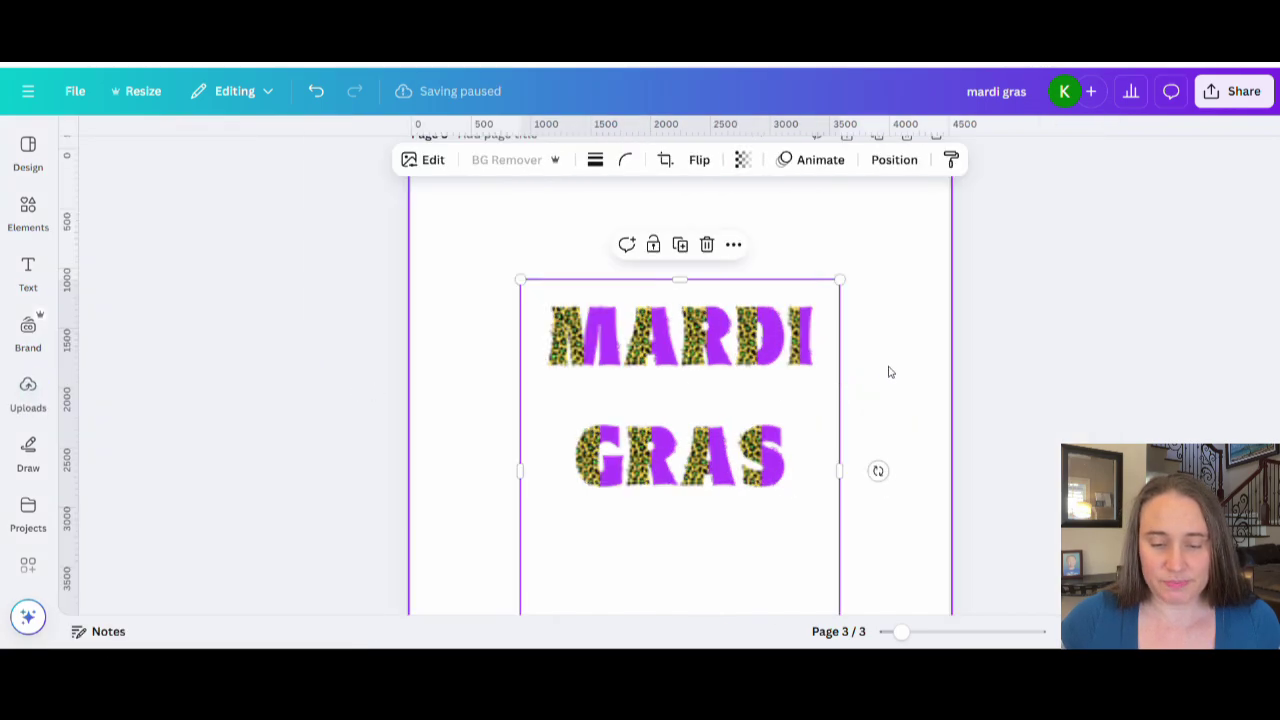
Step: Crop the empty area below GRAS off the image and reposition it in the page's upper part
{"action": "scroll", "coordinate": [883, 360], "scroll_direction": "down", "scroll_amount": 3}
{"action": "left_click_drag", "start_coordinate": [740, 354], "coordinate": [757, 400]}
{"action": "left_click_drag", "start_coordinate": [651, 543], "coordinate": [652, 410]}
{"action": "left_click", "coordinate": [790, 476]}
{"action": "scroll", "coordinate": [713, 469], "scroll_direction": "up", "scroll_amount": 3}
{"action": "left_click_drag", "start_coordinate": [713, 469], "coordinate": [697, 380]}
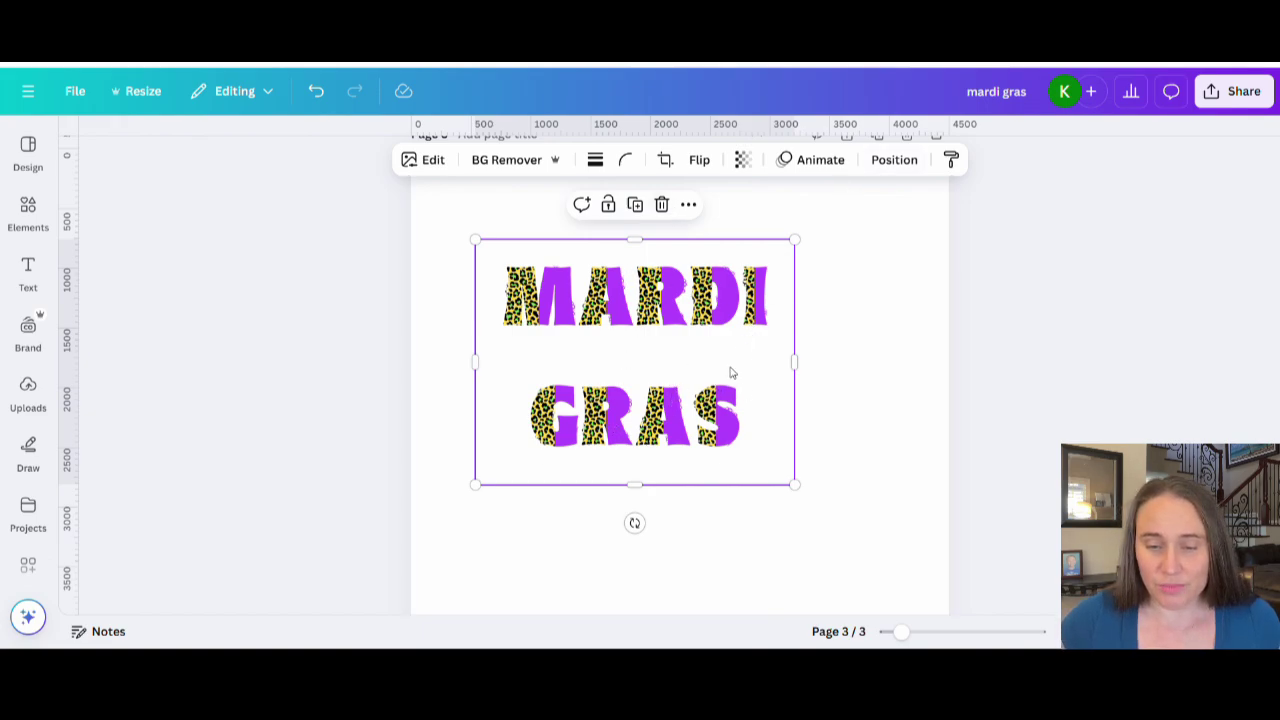
Step: Apply a black Outline shadow effect of size 8 to the Mardi Gras image
{"action": "left_click", "coordinate": [425, 163]}
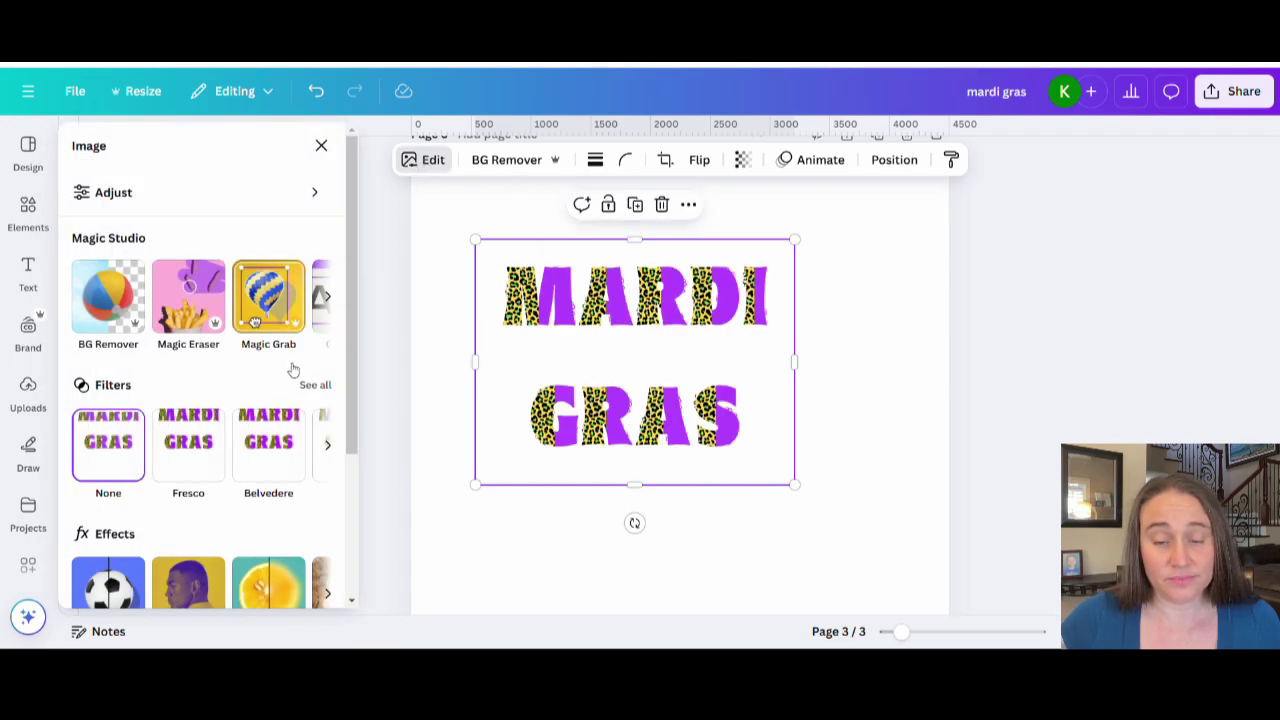
{"action": "scroll", "coordinate": [180, 320], "scroll_direction": "down", "scroll_amount": 2}
{"action": "scroll", "coordinate": [180, 320], "scroll_direction": "down", "scroll_amount": 1}
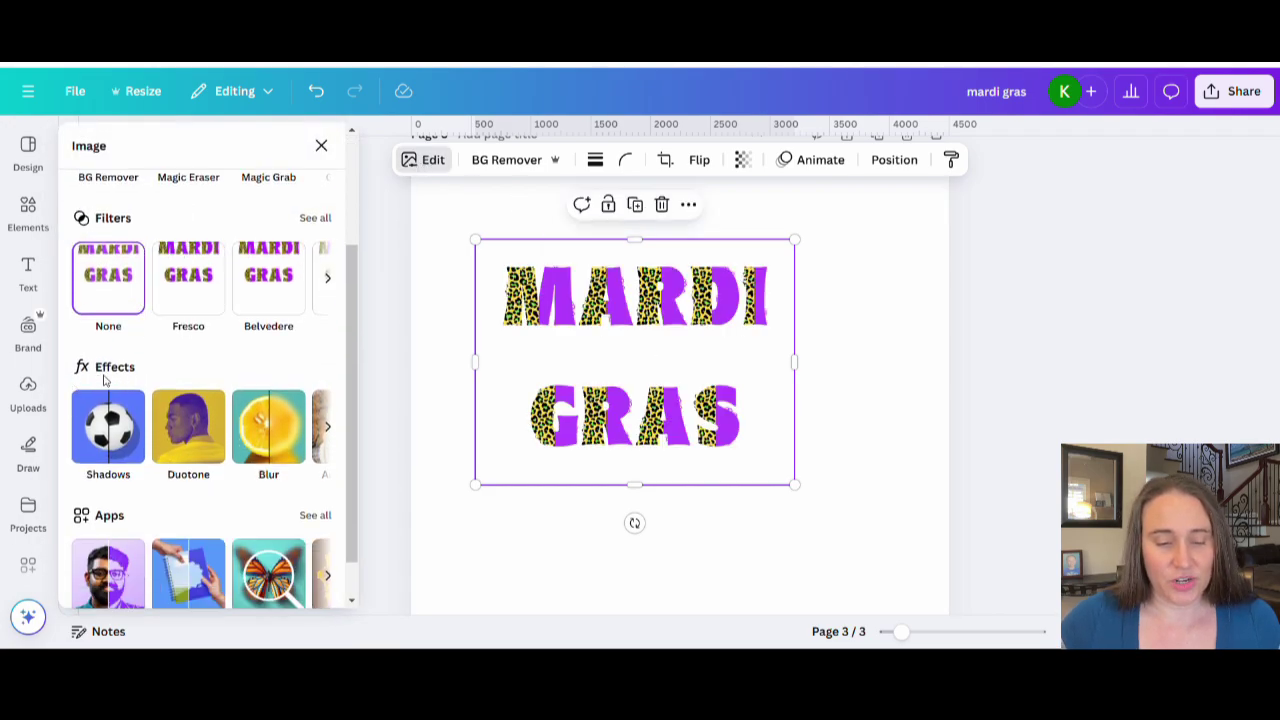
{"action": "left_click", "coordinate": [117, 452]}
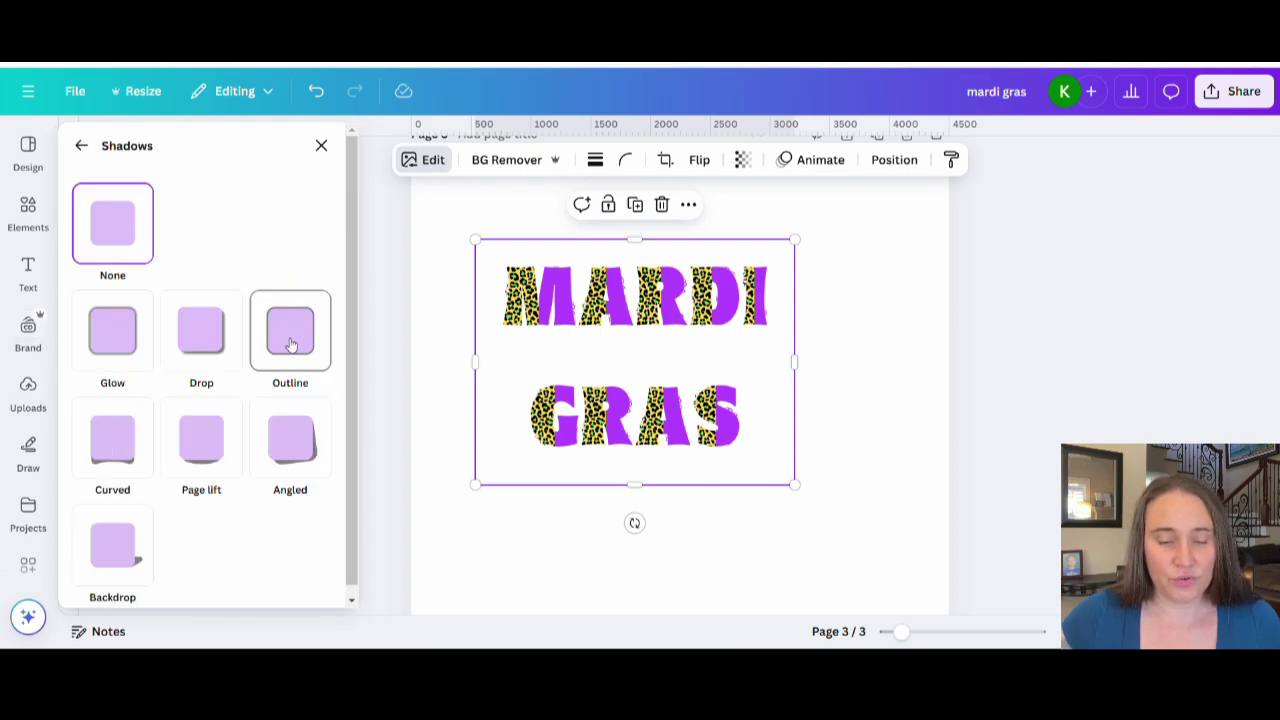
{"action": "left_click", "coordinate": [290, 344]}
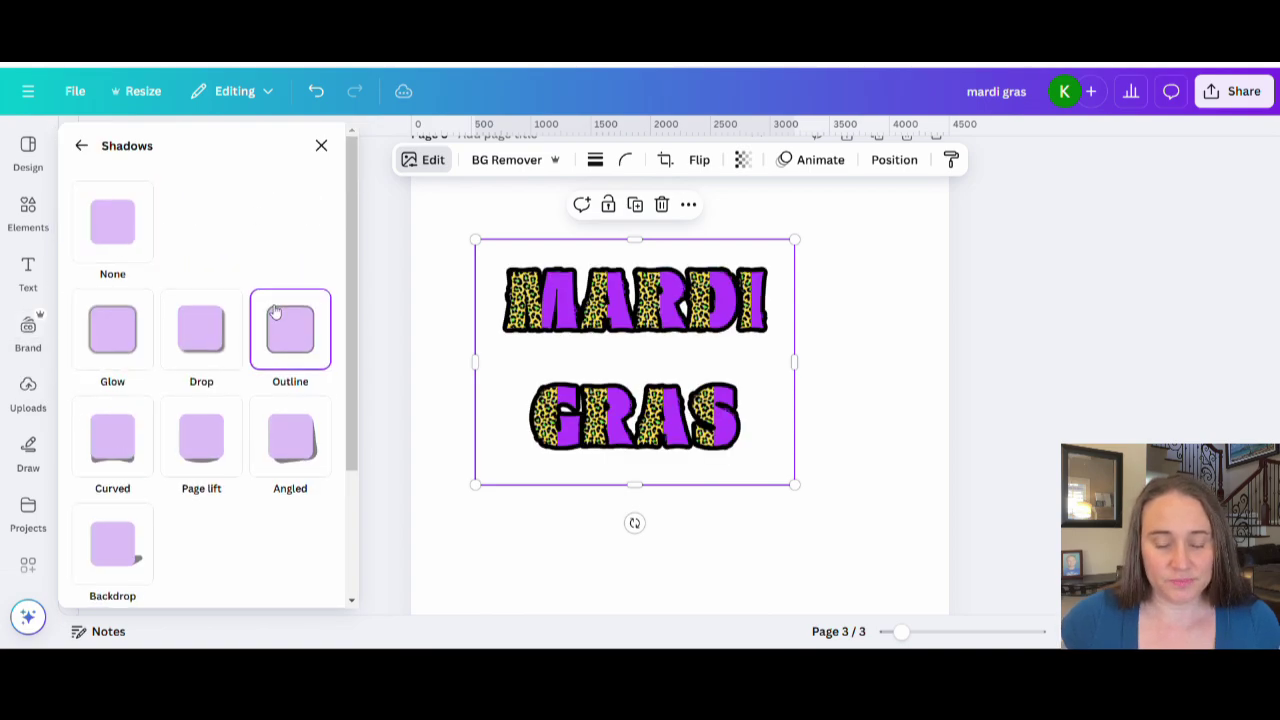
{"action": "scroll", "coordinate": [278, 320], "scroll_direction": "down", "scroll_amount": 3}
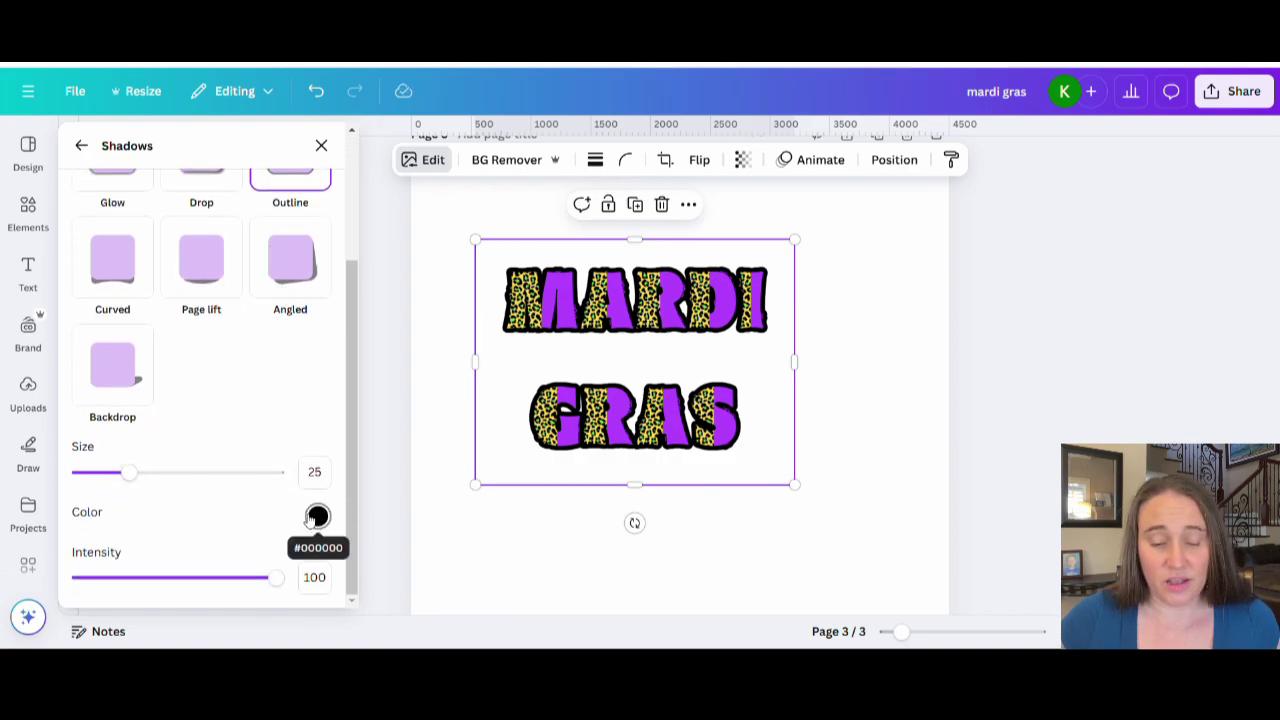
{"action": "left_click_drag", "start_coordinate": [130, 487], "coordinate": [96, 490]}
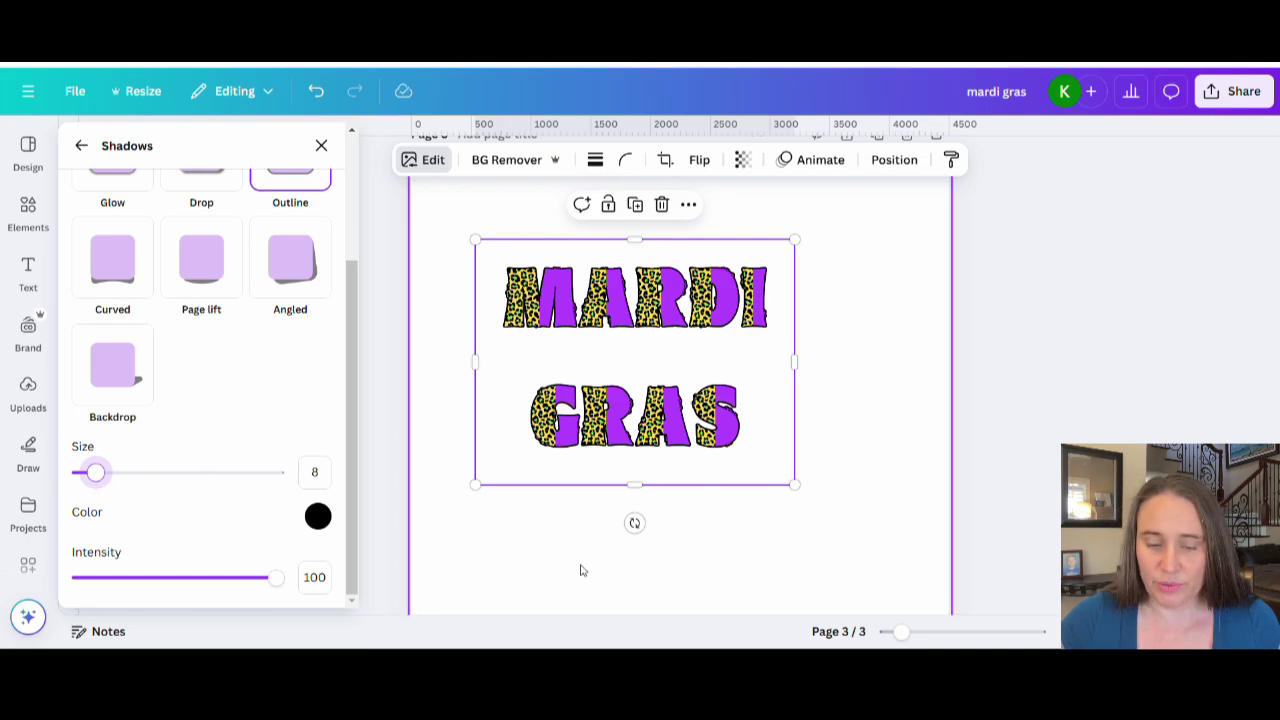
{"action": "left_click", "coordinate": [533, 557]}
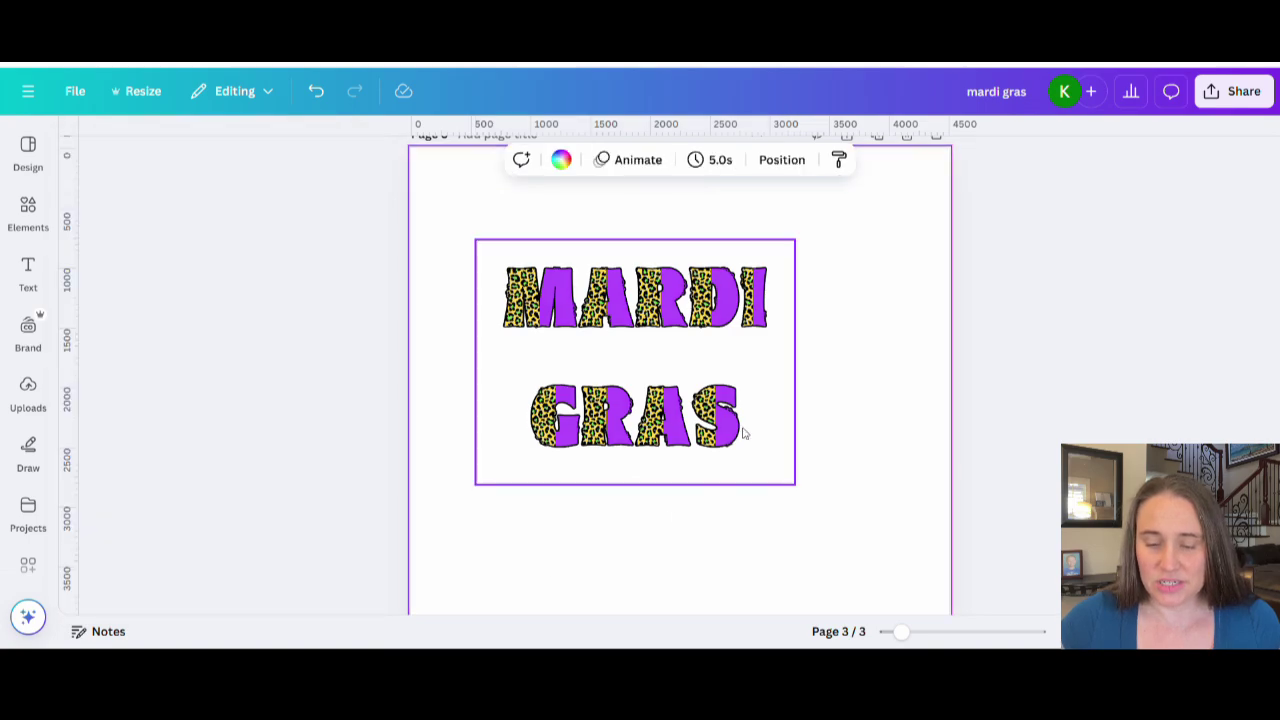
Step: Enlarge the outlined image to almost the page width and place a duplicate of it lower on the page
{"action": "left_click", "coordinate": [772, 466]}
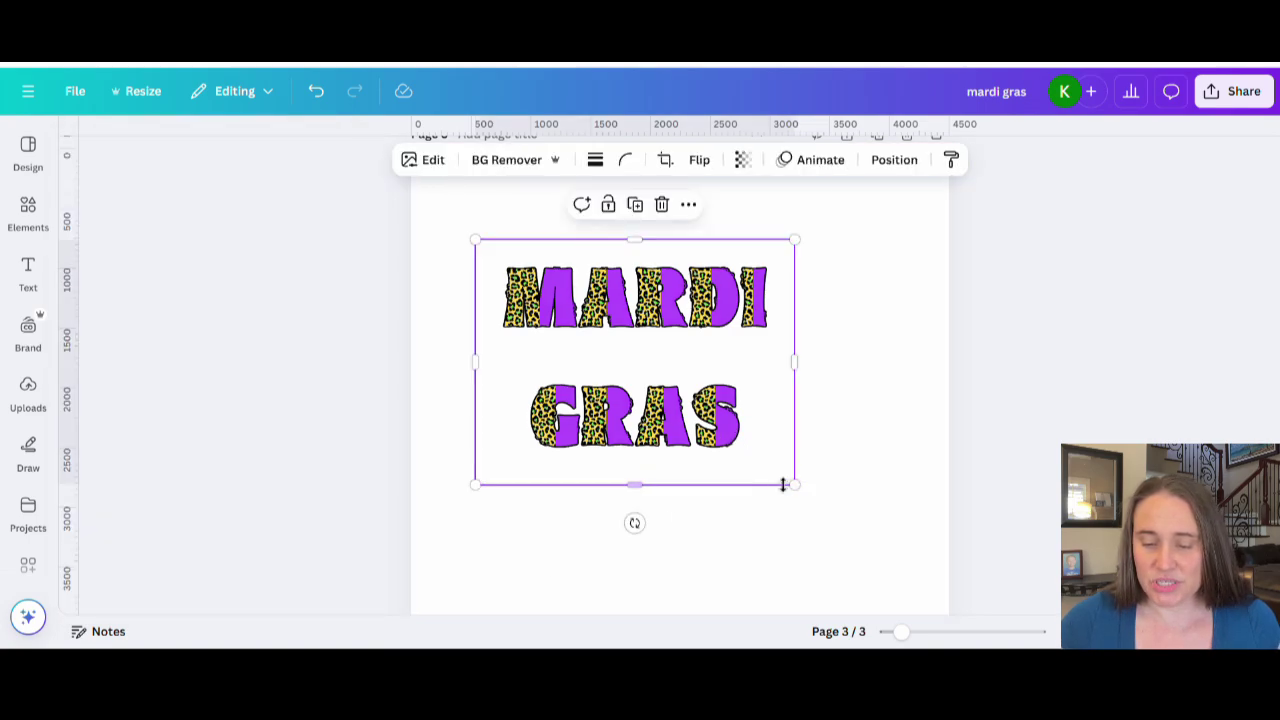
{"action": "left_click_drag", "start_coordinate": [868, 563], "coordinate": [905, 550]}
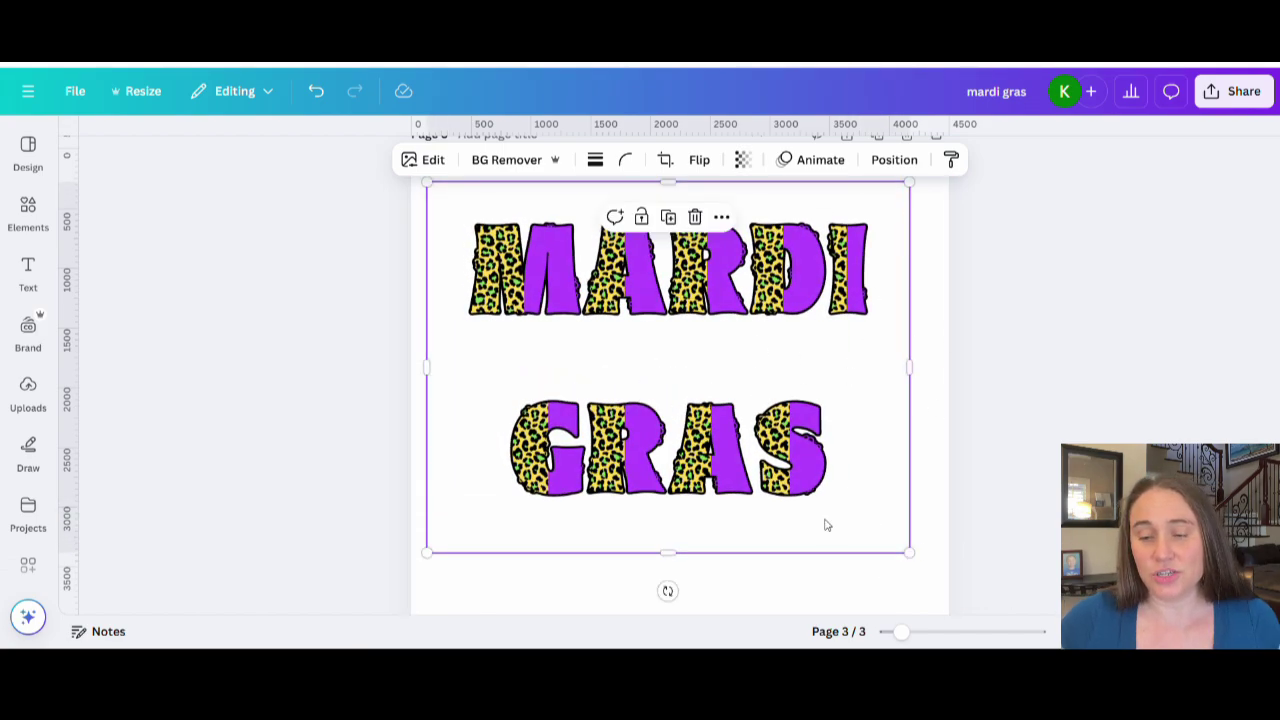
{"action": "left_click", "coordinate": [845, 568]}
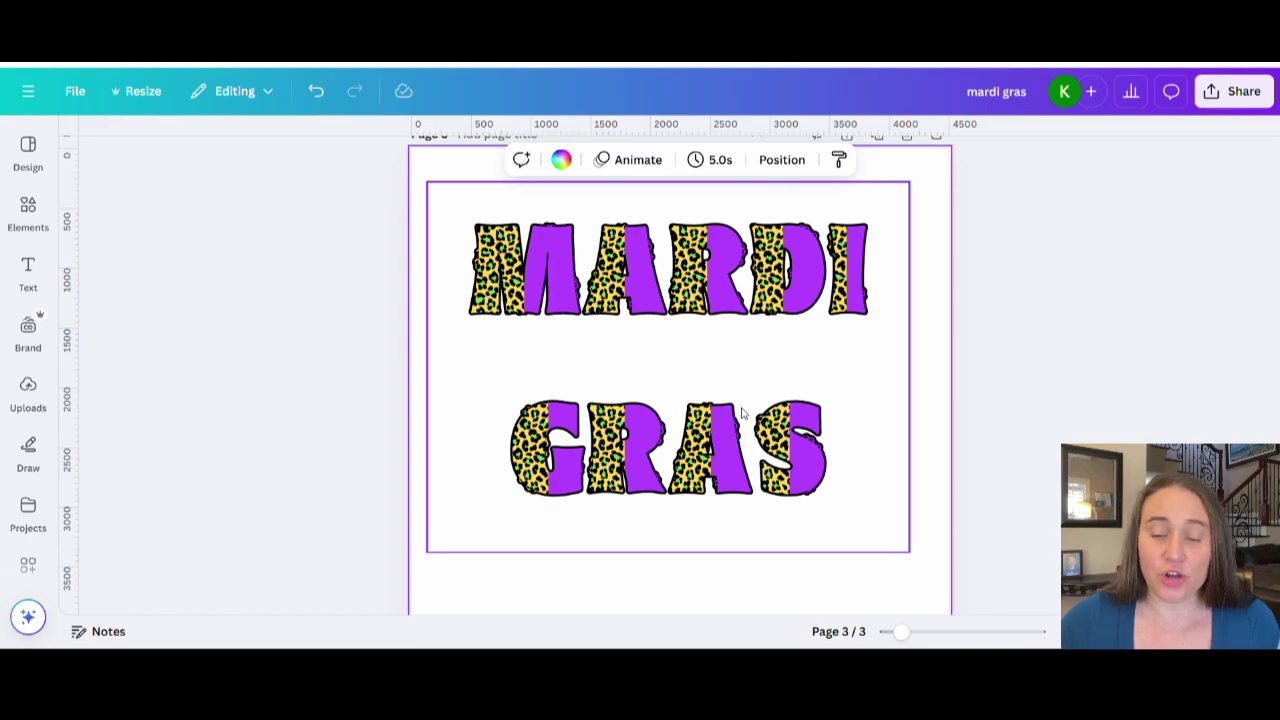
{"action": "left_click", "coordinate": [731, 369]}
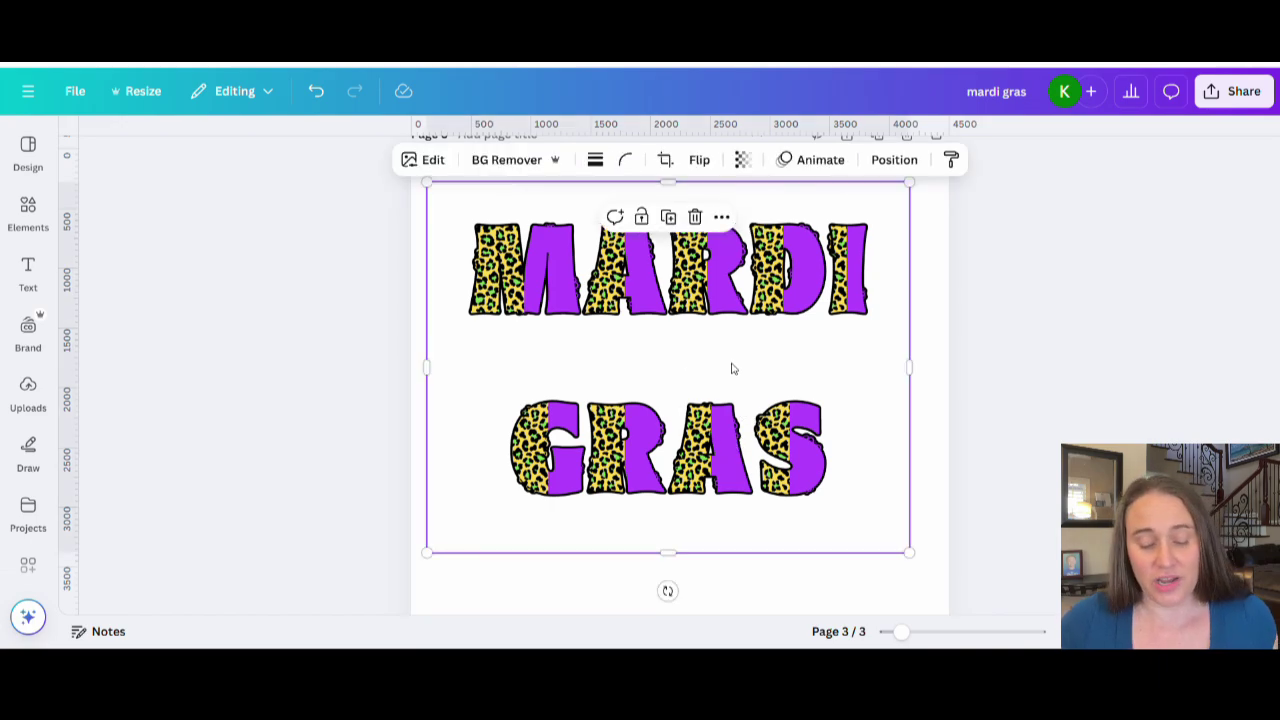
{"action": "left_click_drag", "start_coordinate": [731, 369], "coordinate": [746, 571]}
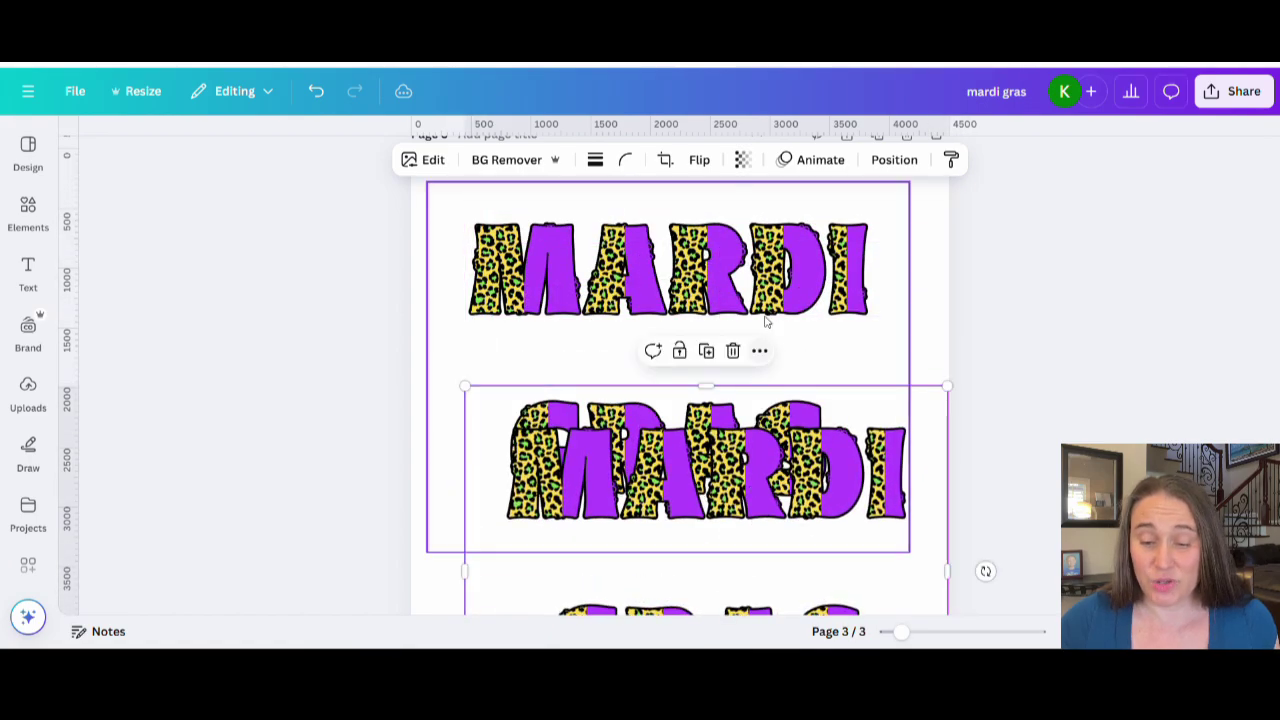
Step: Crop the original image to show only MARDI and the duplicate to show only GRAS, placing GRAS below MARDI
{"action": "left_click", "coordinate": [816, 268]}
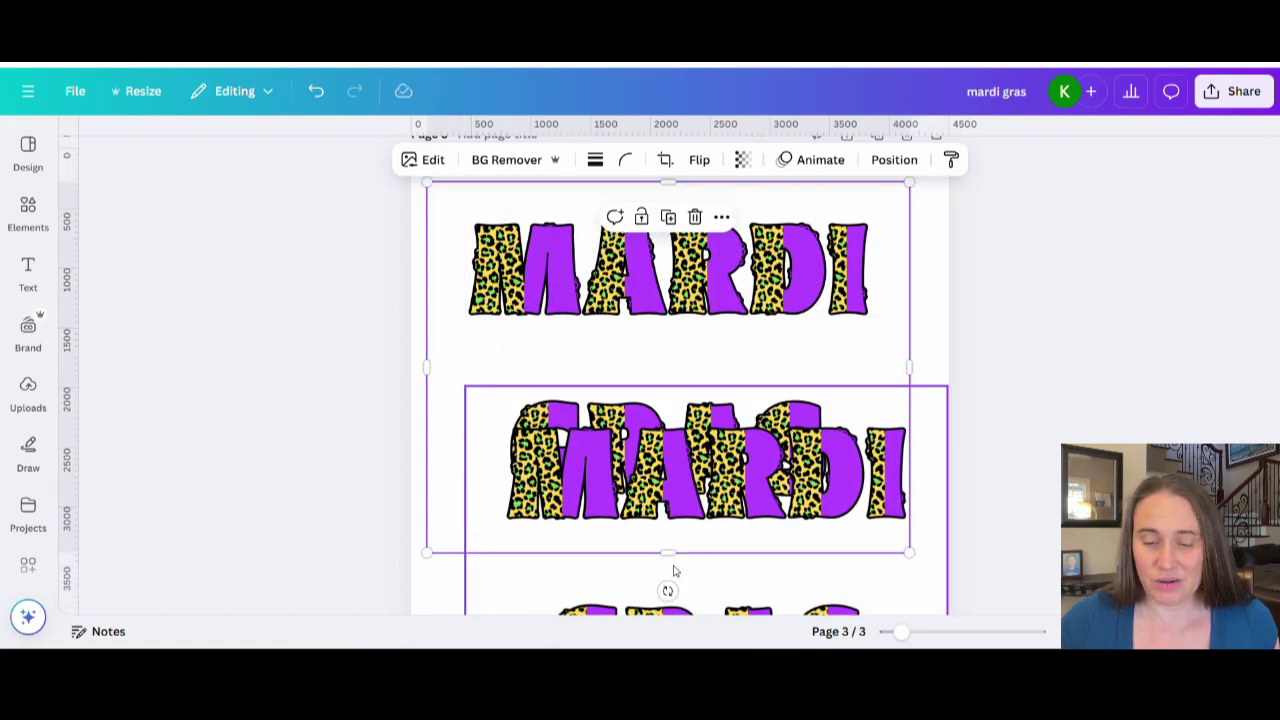
{"action": "left_click_drag", "start_coordinate": [668, 552], "coordinate": [726, 329]}
{"action": "left_click", "coordinate": [725, 520]}
{"action": "left_click_drag", "start_coordinate": [725, 520], "coordinate": [706, 401]}
{"action": "left_click_drag", "start_coordinate": [688, 278], "coordinate": [686, 487]}
{"action": "left_click_drag", "start_coordinate": [707, 545], "coordinate": [804, 476]}
{"action": "left_click_drag", "start_coordinate": [790, 304], "coordinate": [798, 346]}
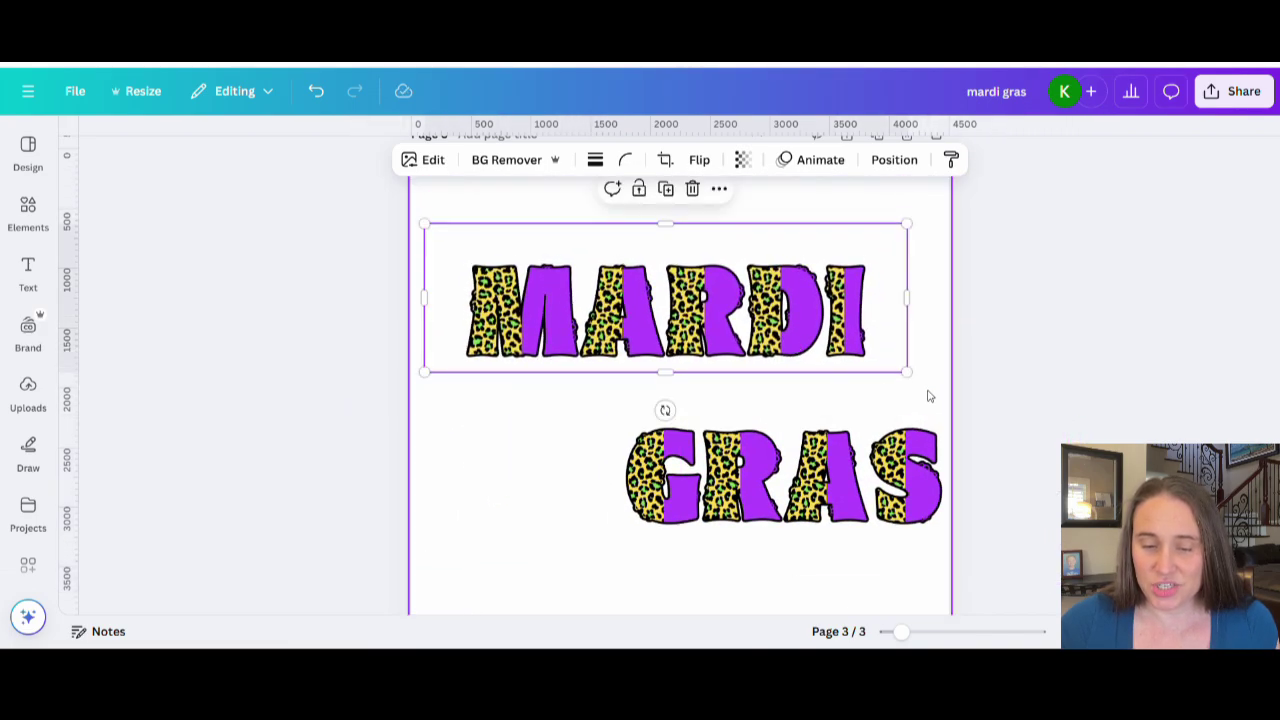
Step: Enlarge MARDI to the page width, then enlarge GRAS and centre both words closely stacked on the page
{"action": "left_click_drag", "start_coordinate": [906, 371], "coordinate": [950, 406]}
{"action": "left_click_drag", "start_coordinate": [868, 350], "coordinate": [851, 350]}
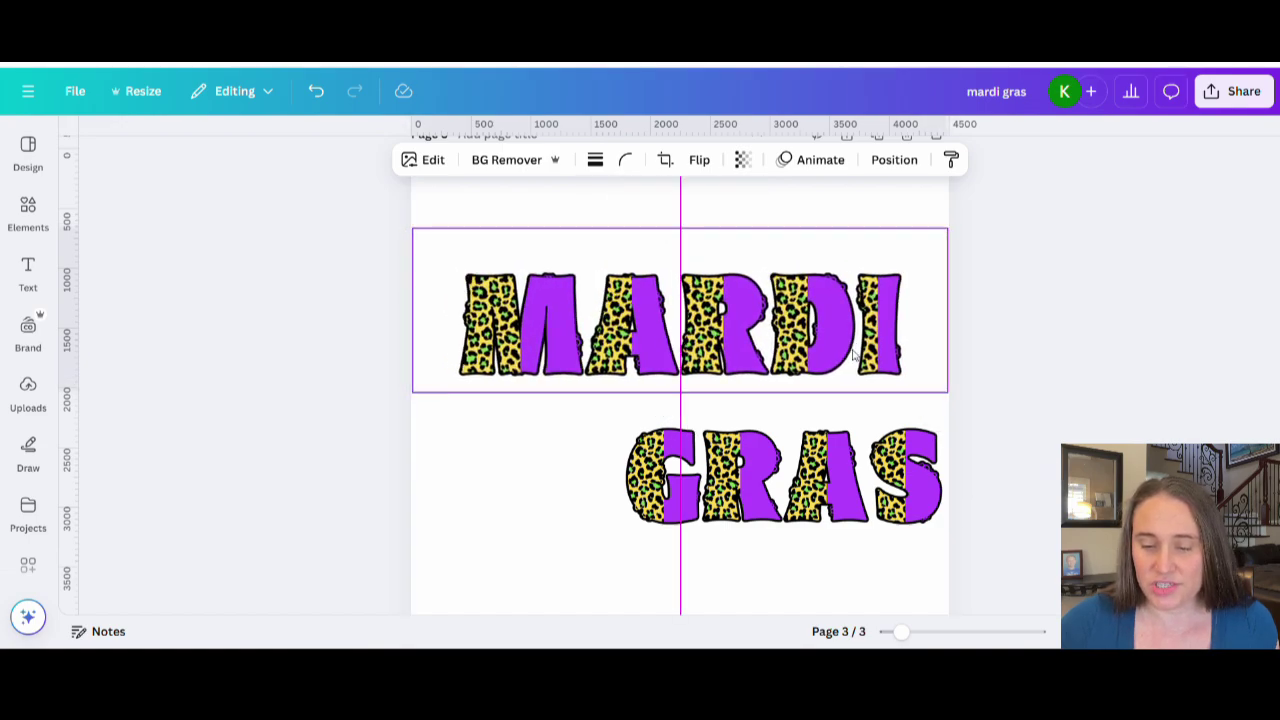
{"action": "left_click_drag", "start_coordinate": [859, 473], "coordinate": [693, 445]}
{"action": "left_click_drag", "start_coordinate": [895, 570], "coordinate": [1012, 612]}
{"action": "mouse_move", "coordinate": [799, 509]}
{"action": "left_mouse_down"}
{"action": "mouse_move", "coordinate": [785, 500]}
{"action": "mouse_move", "coordinate": [798, 499]}
{"action": "left_mouse_up"}
{"action": "left_click", "coordinate": [1080, 336]}
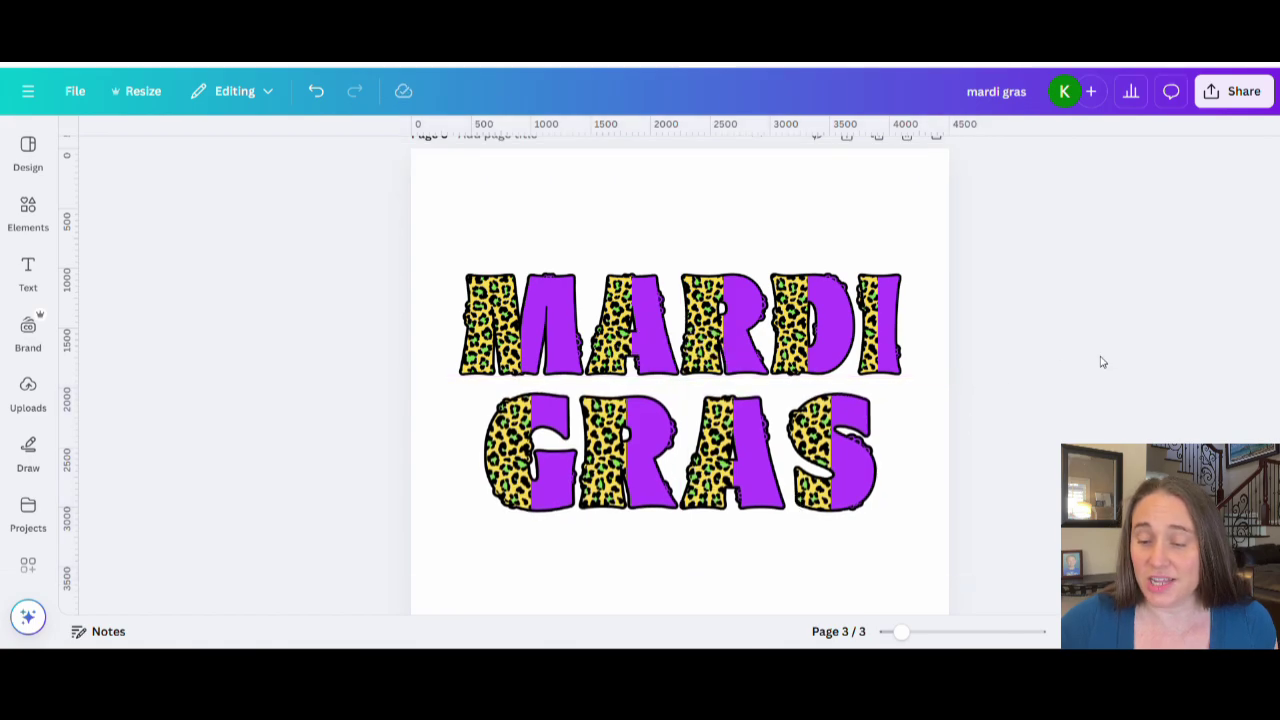
Step: Group the MARDI and GRAS images and move the group slightly lower on the page
{"action": "scroll", "coordinate": [1112, 370], "scroll_direction": "down", "scroll_amount": 2}
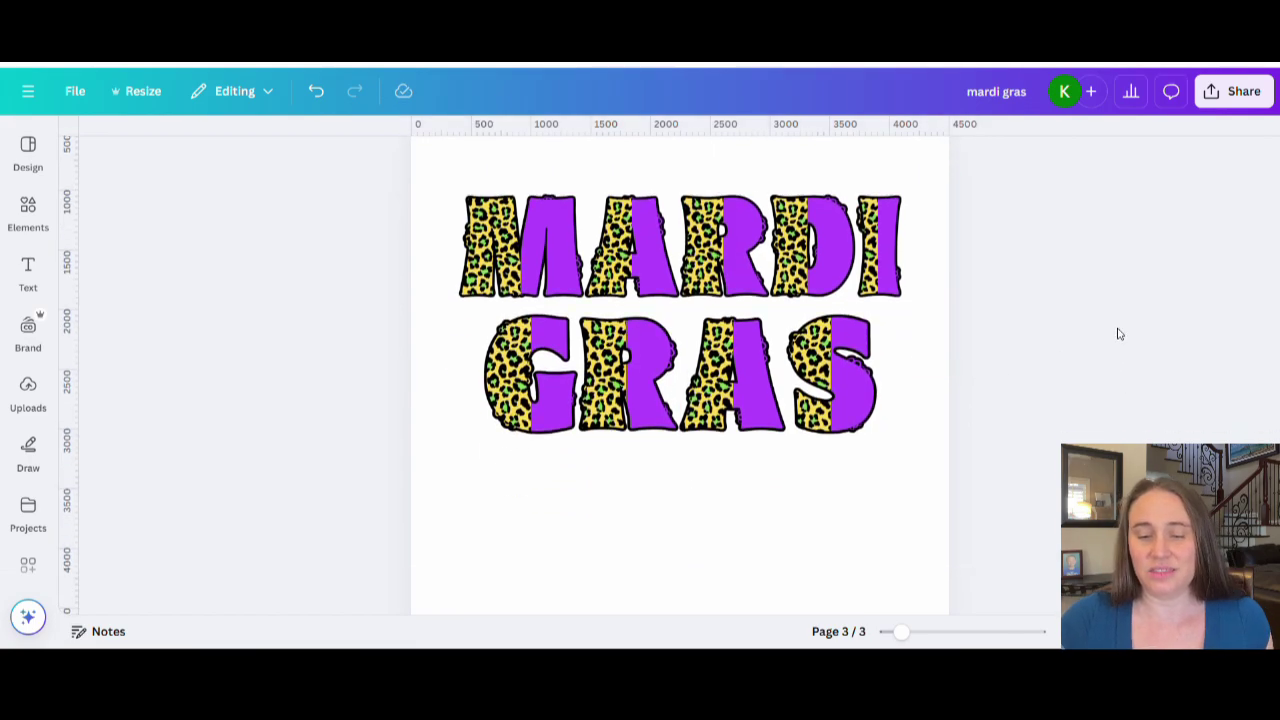
{"action": "scroll", "coordinate": [1117, 334], "scroll_direction": "up", "scroll_amount": 4}
{"action": "scroll", "coordinate": [1100, 365], "scroll_direction": "down", "scroll_amount": 2}
{"action": "scroll", "coordinate": [1050, 320], "scroll_direction": "up", "scroll_amount": 3}
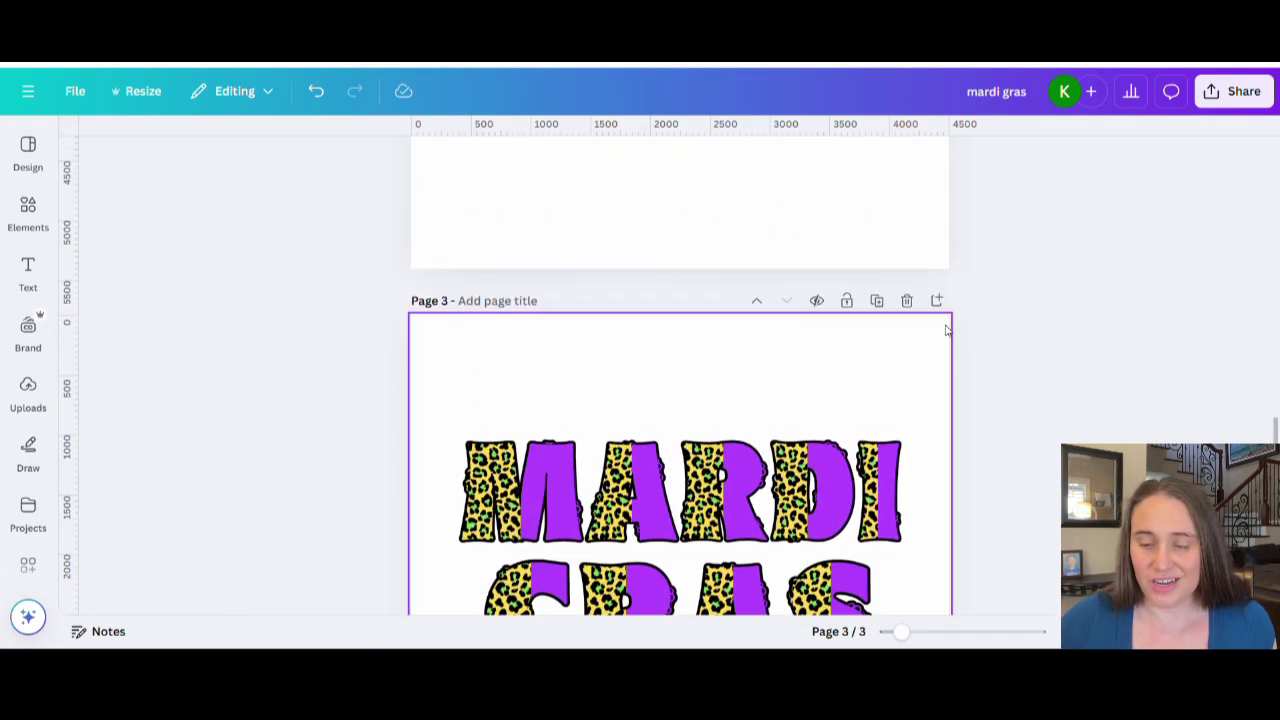
{"action": "left_click_drag", "start_coordinate": [944, 326], "coordinate": [680, 630]}
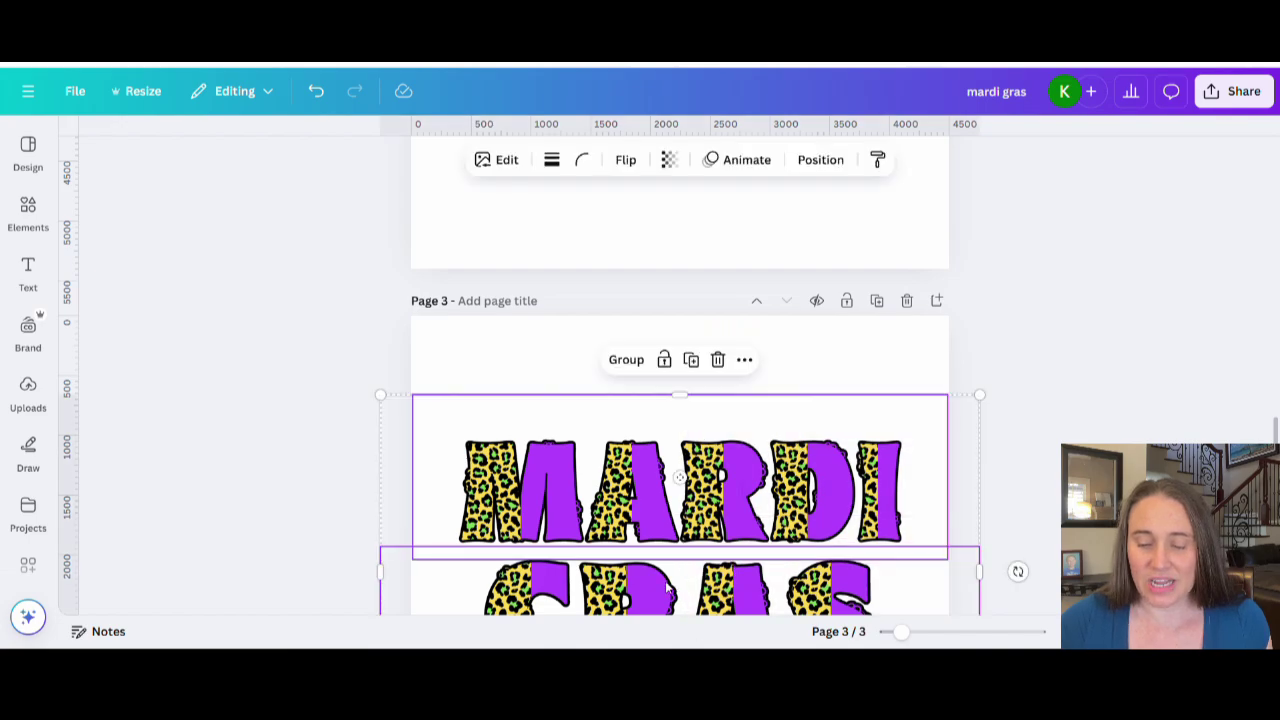
{"action": "left_click", "coordinate": [626, 361]}
{"action": "scroll", "coordinate": [626, 364], "scroll_direction": "down", "scroll_amount": 2}
{"action": "left_click_drag", "start_coordinate": [691, 349], "coordinate": [686, 422]}
{"action": "left_click", "coordinate": [1059, 329]}
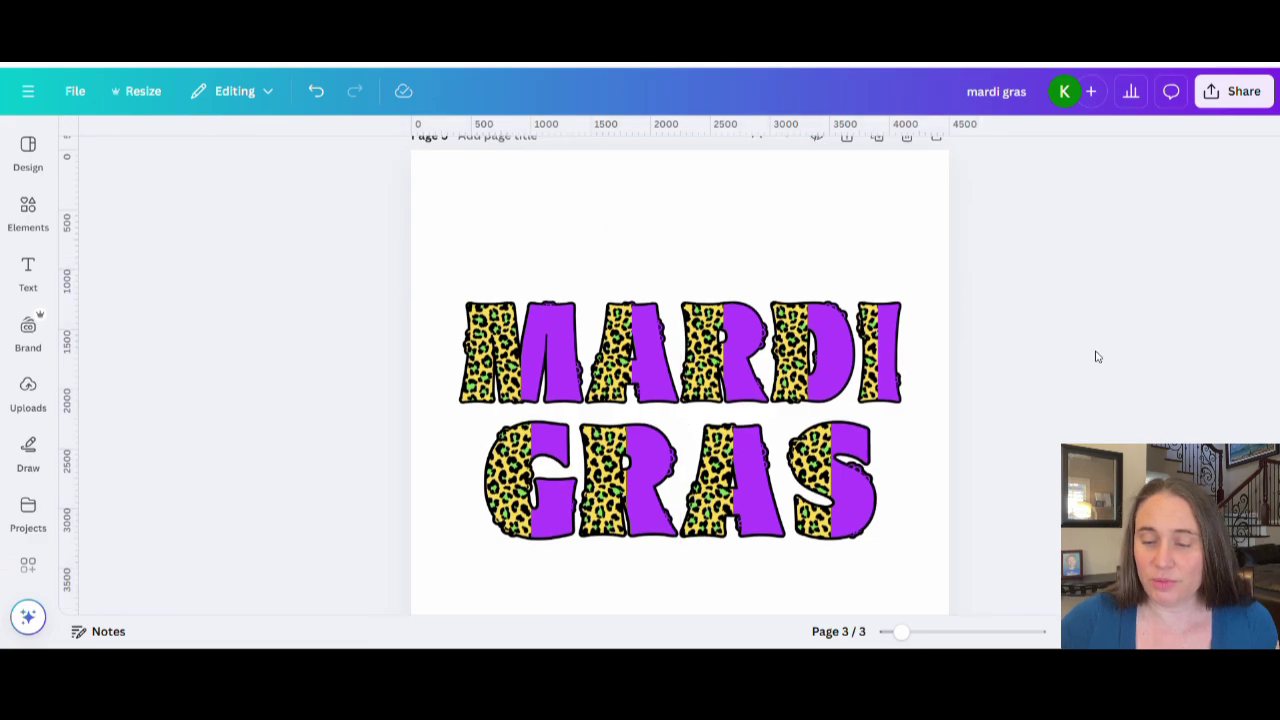
Step: Add a text box reading "Happy" to page 3
{"action": "scroll", "coordinate": [1091, 357], "scroll_direction": "up", "scroll_amount": 1}
{"action": "scroll", "coordinate": [1100, 365], "scroll_direction": "down", "scroll_amount": 2}
{"action": "scroll", "coordinate": [1111, 376], "scroll_direction": "up", "scroll_amount": 1}
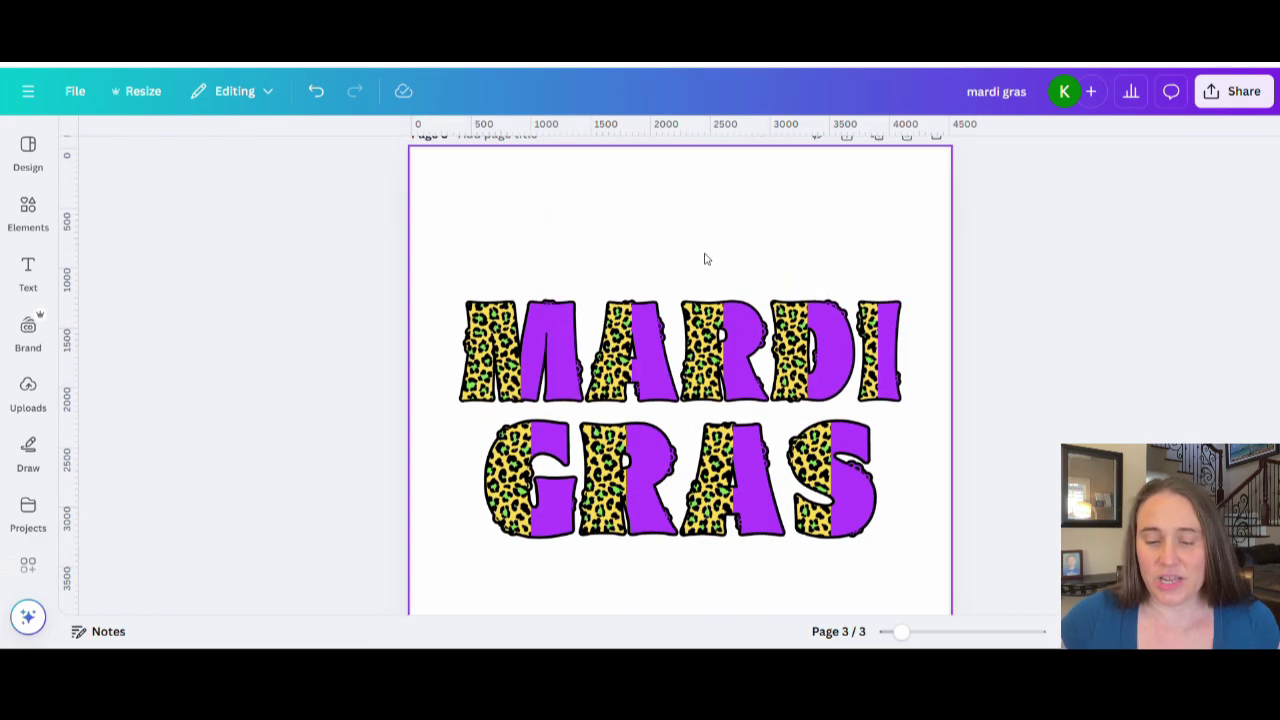
{"action": "left_click", "coordinate": [671, 217]}
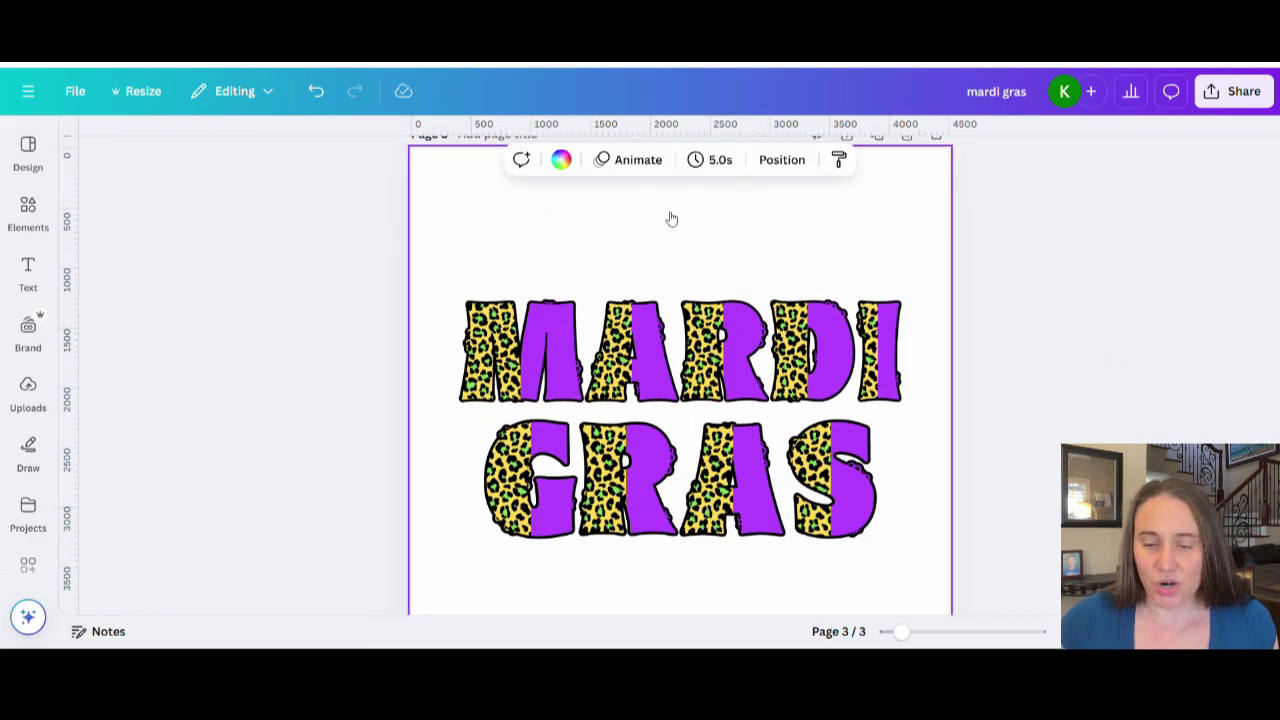
{"action": "key", "text": "t"}
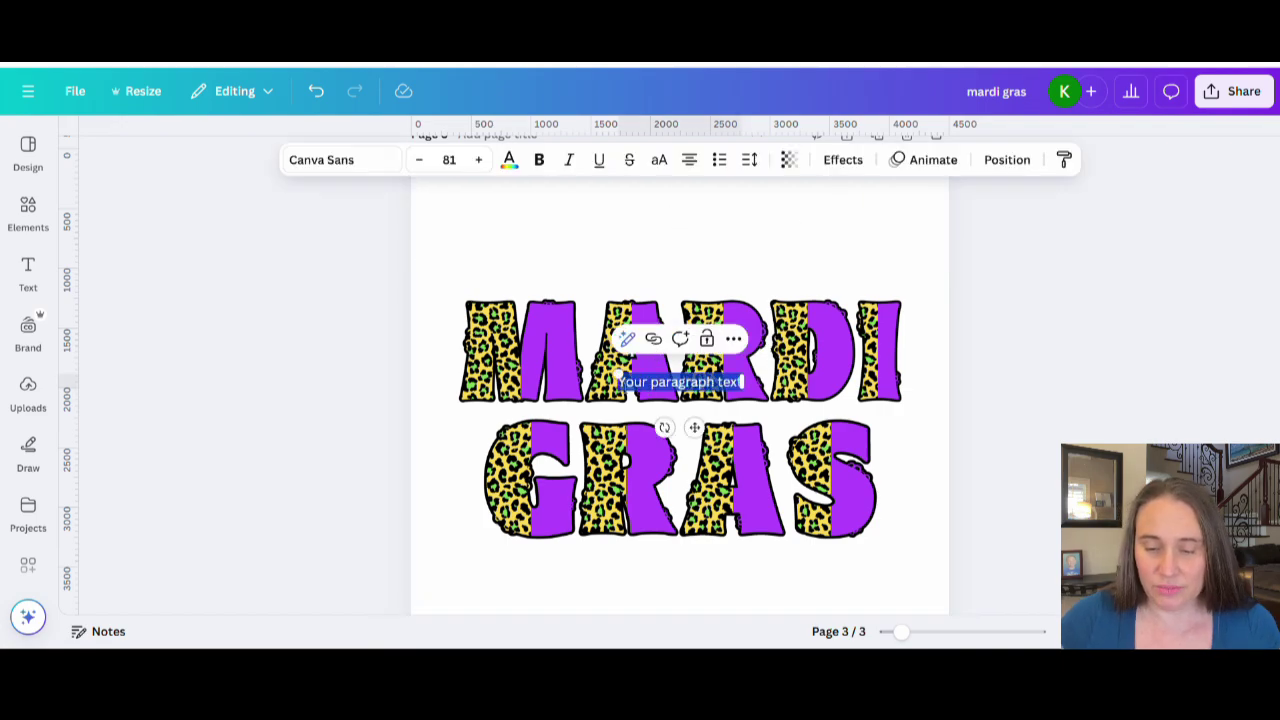
{"action": "type", "text": "Happy"}
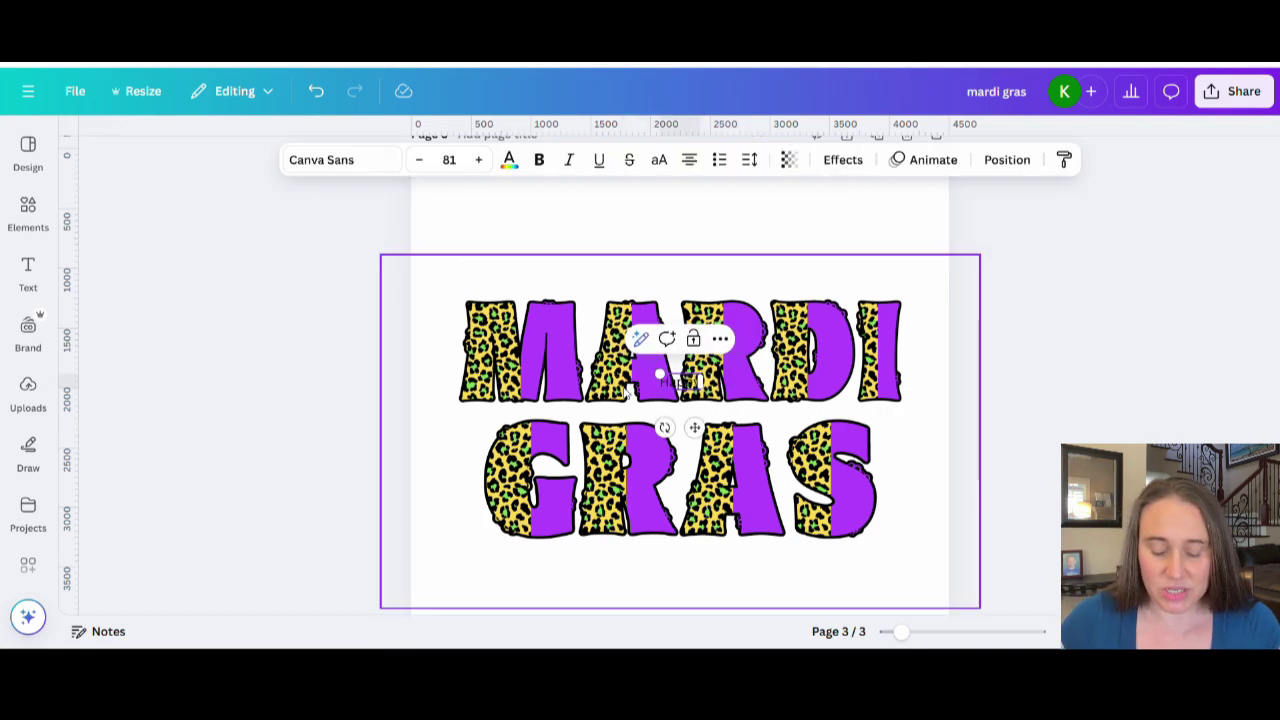
{"action": "left_click", "coordinate": [1186, 354]}
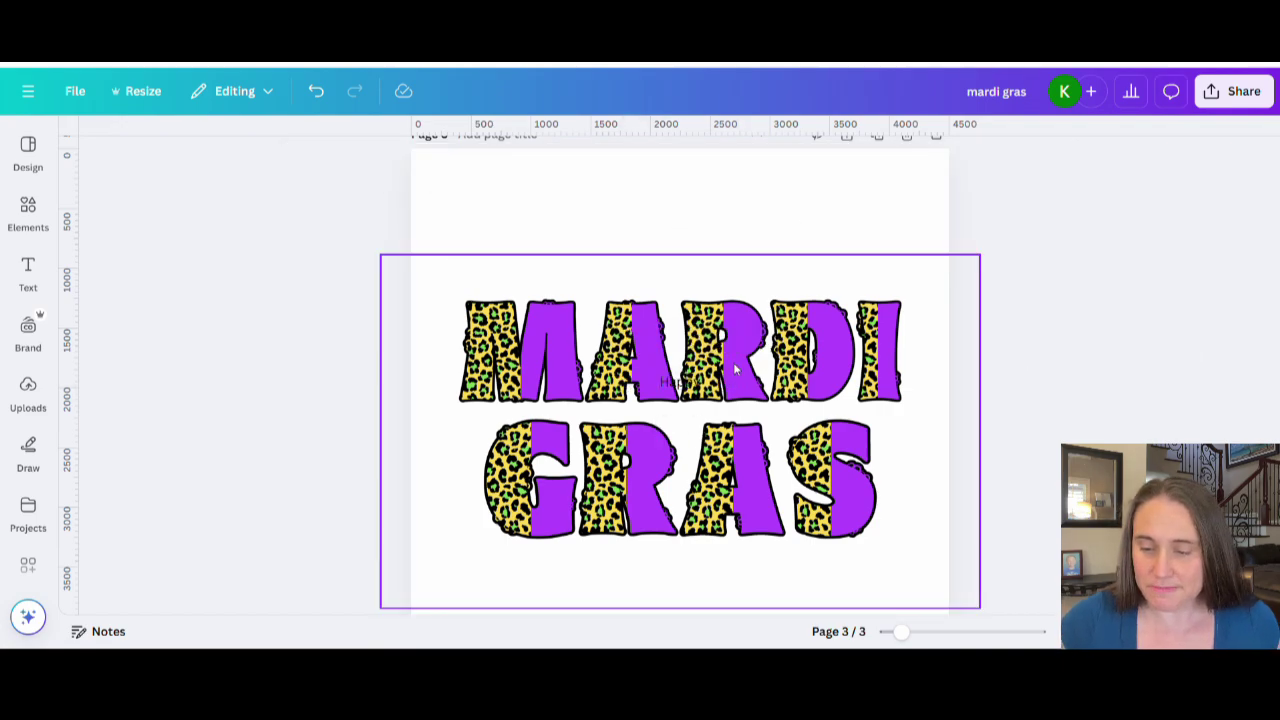
Step: Enlarge the Happy text to font size 491 and centre it above MARDI
{"action": "left_click_drag", "start_coordinate": [689, 386], "coordinate": [873, 301]}
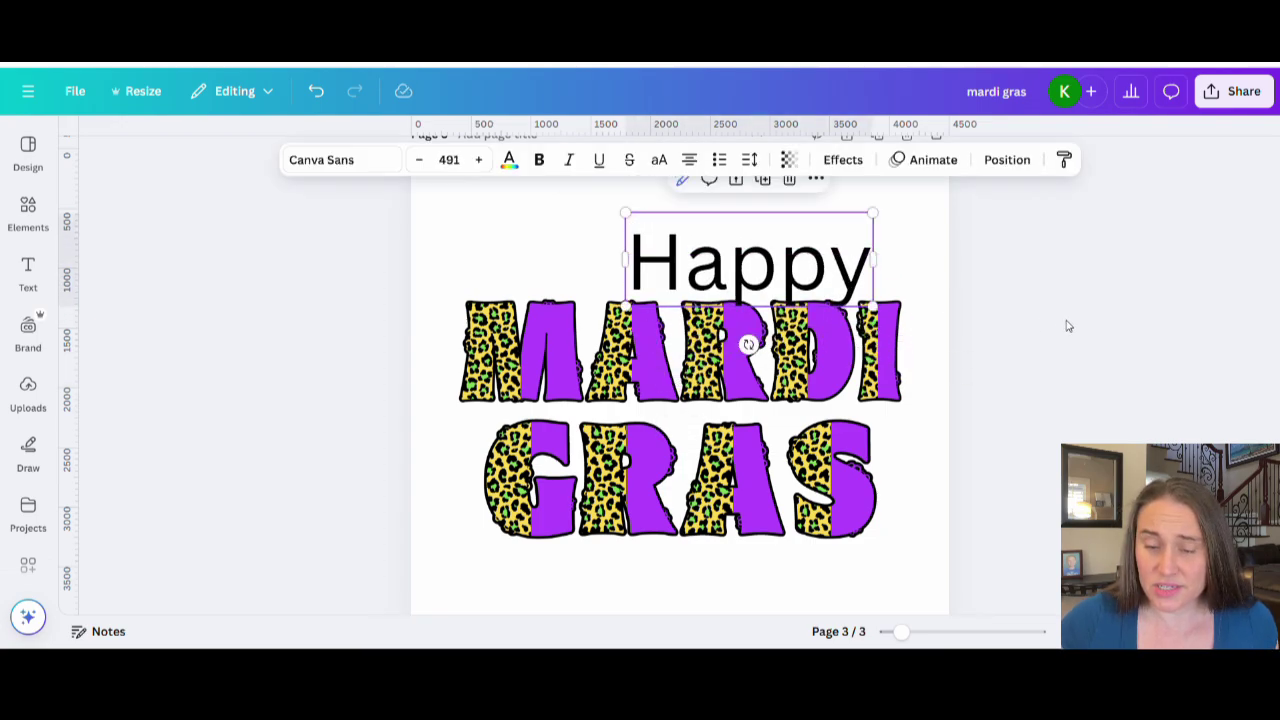
{"action": "left_click", "coordinate": [1063, 323]}
{"action": "left_click_drag", "start_coordinate": [713, 258], "coordinate": [636, 225]}
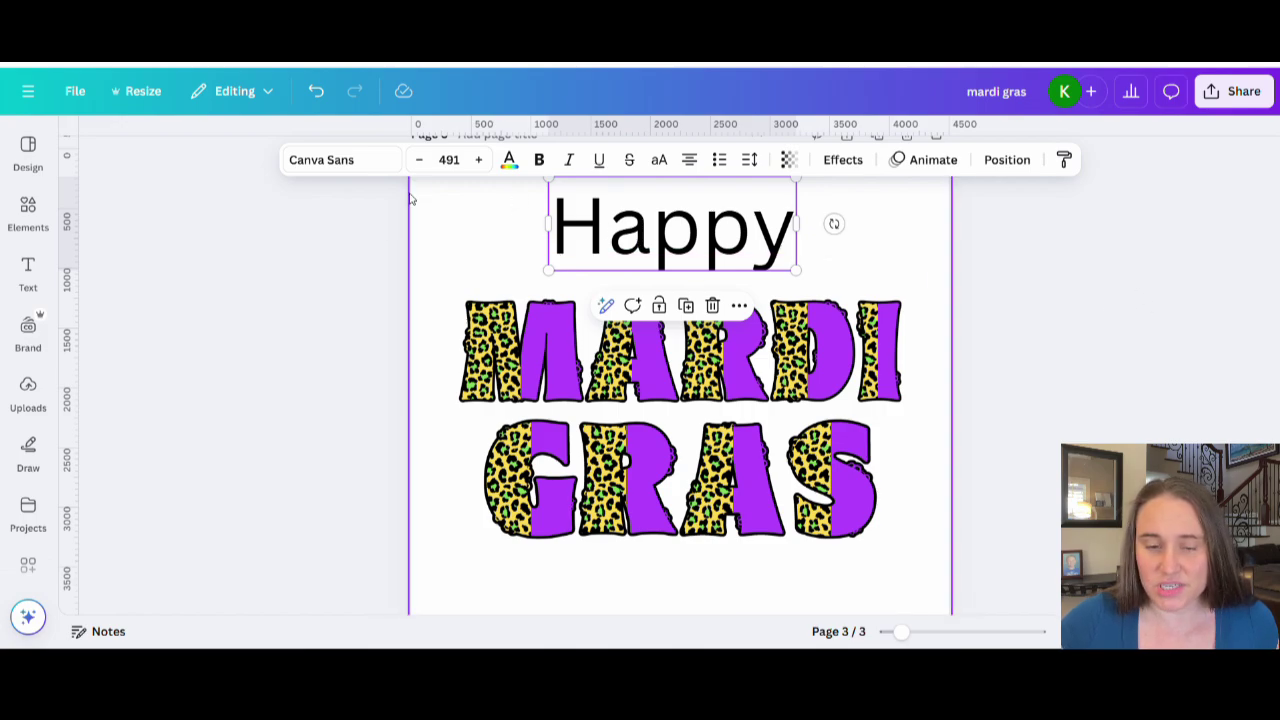
Step: Search the fonts for "script" and try several on Happy, including Burgues Script and Eyesome Script
{"action": "left_click", "coordinate": [337, 163]}
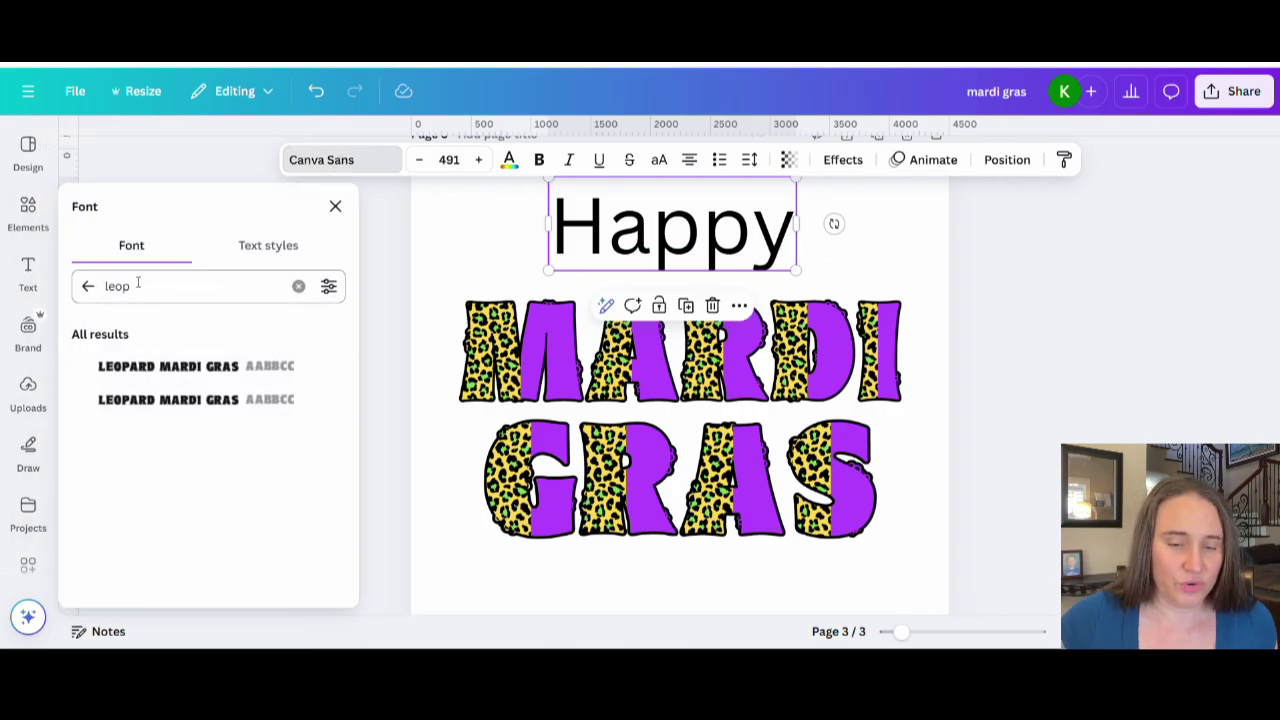
{"action": "left_click", "coordinate": [87, 288]}
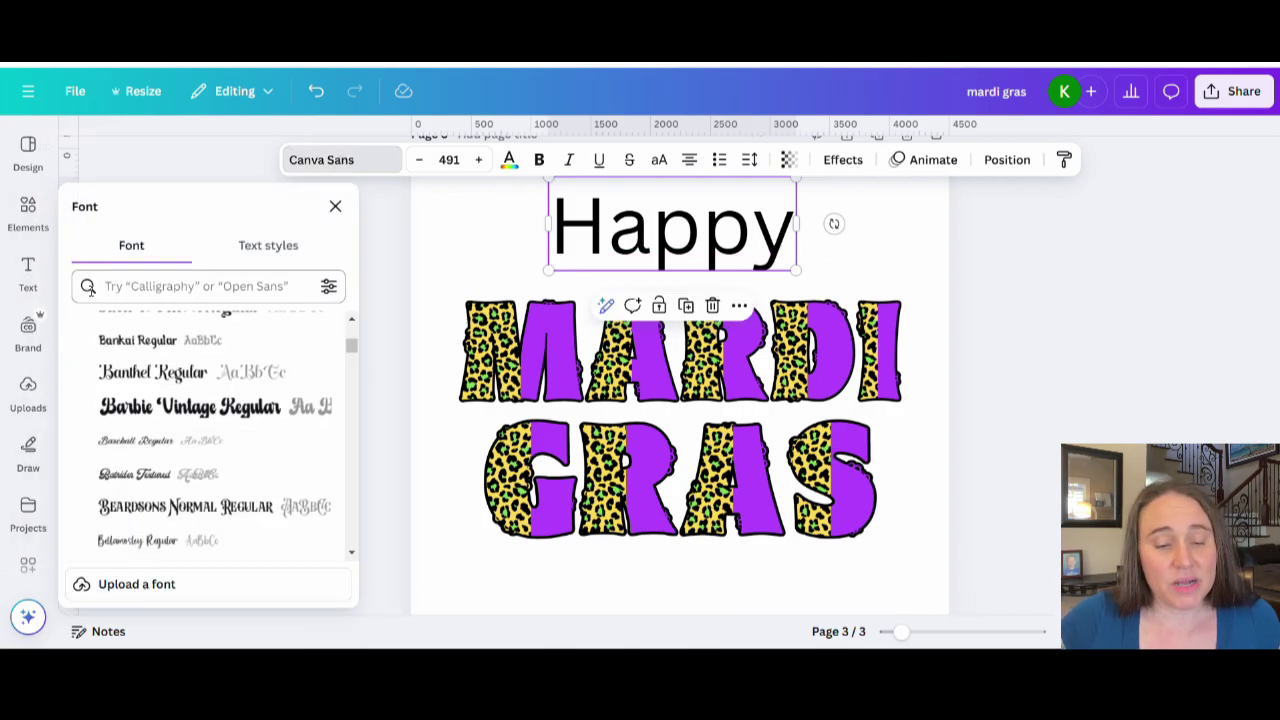
{"action": "left_click", "coordinate": [163, 288]}
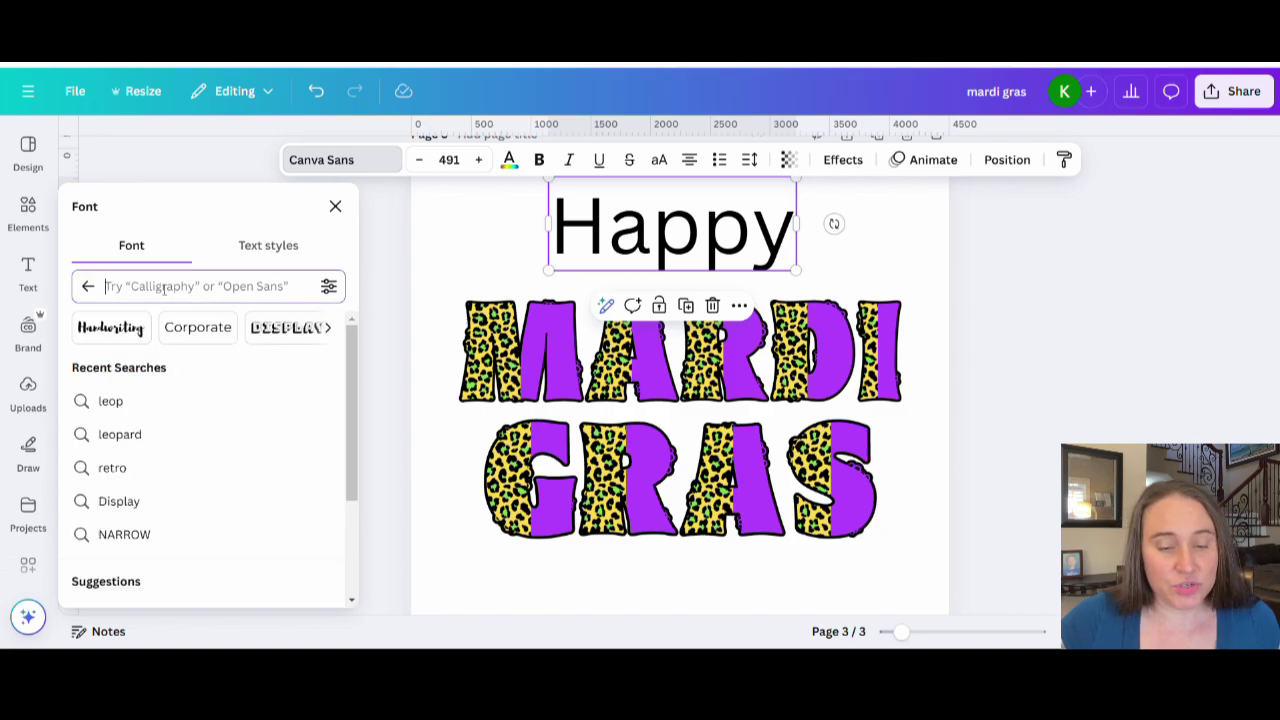
{"action": "type", "text": "script"}
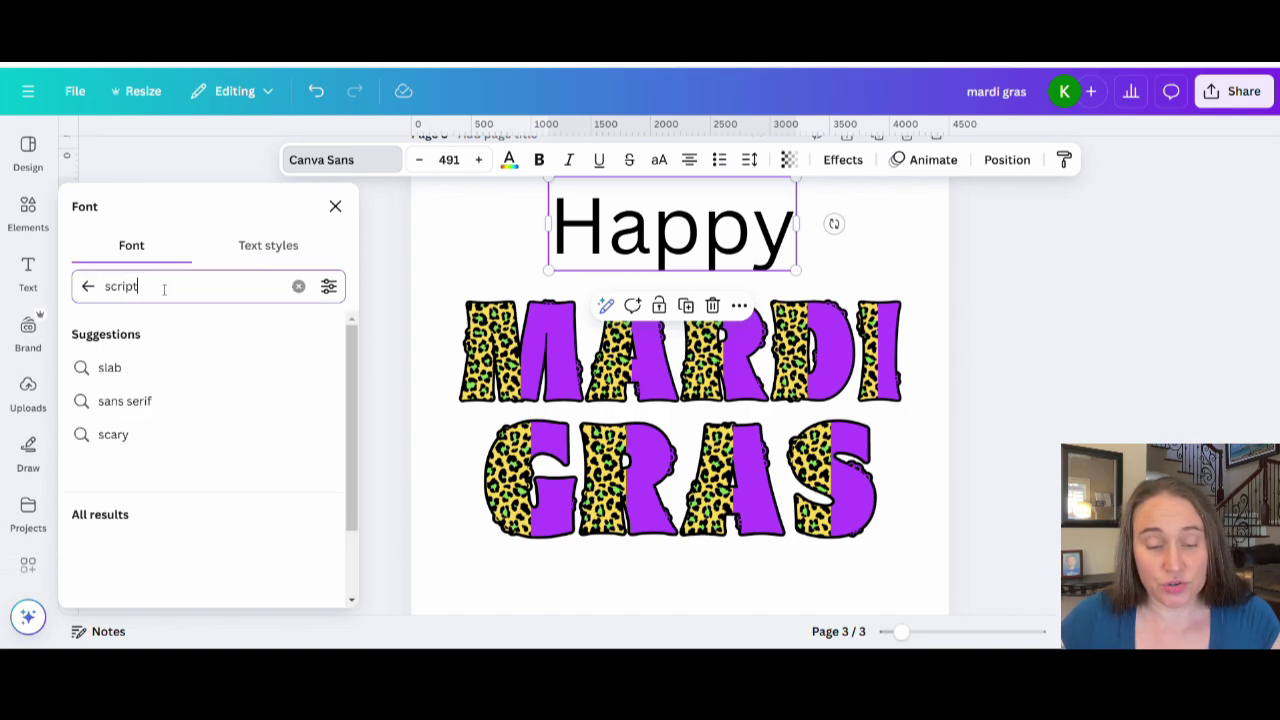
{"action": "scroll", "coordinate": [147, 430], "scroll_direction": "down", "scroll_amount": 3}
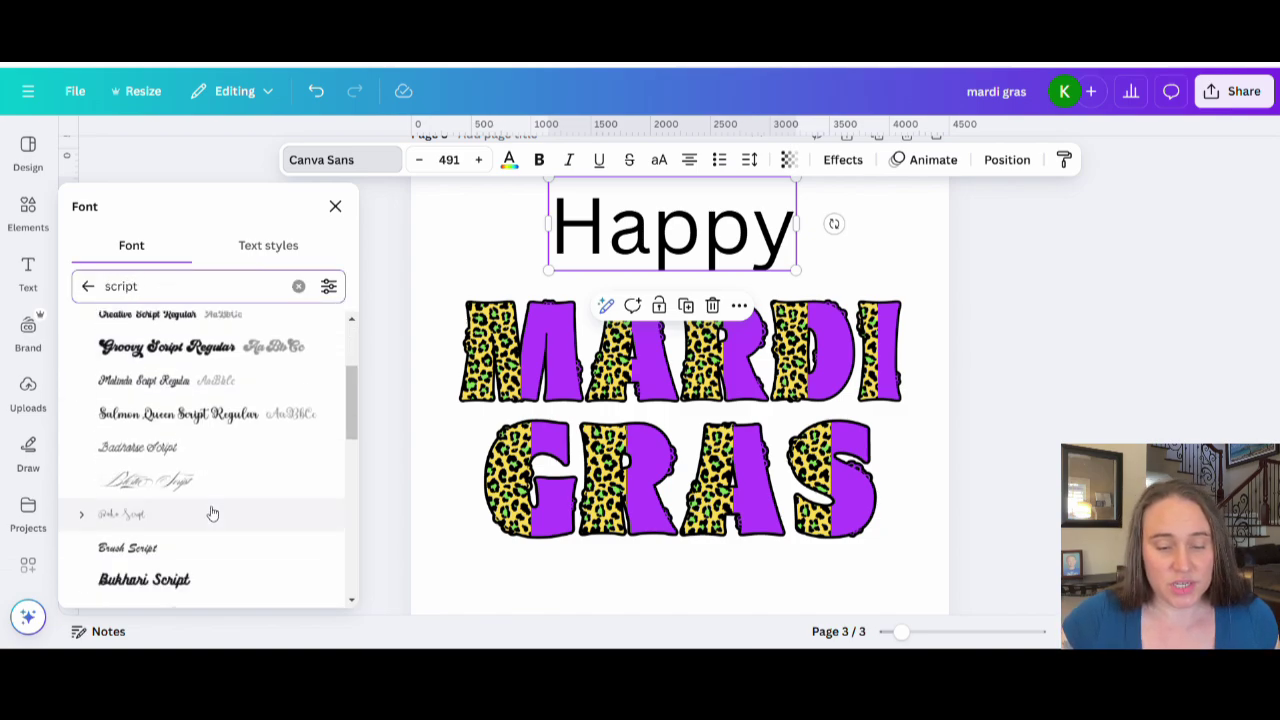
{"action": "left_click", "coordinate": [150, 480]}
{"action": "left_click", "coordinate": [167, 450]}
{"action": "scroll", "coordinate": [175, 430], "scroll_direction": "down", "scroll_amount": 3}
{"action": "left_click", "coordinate": [167, 450]}
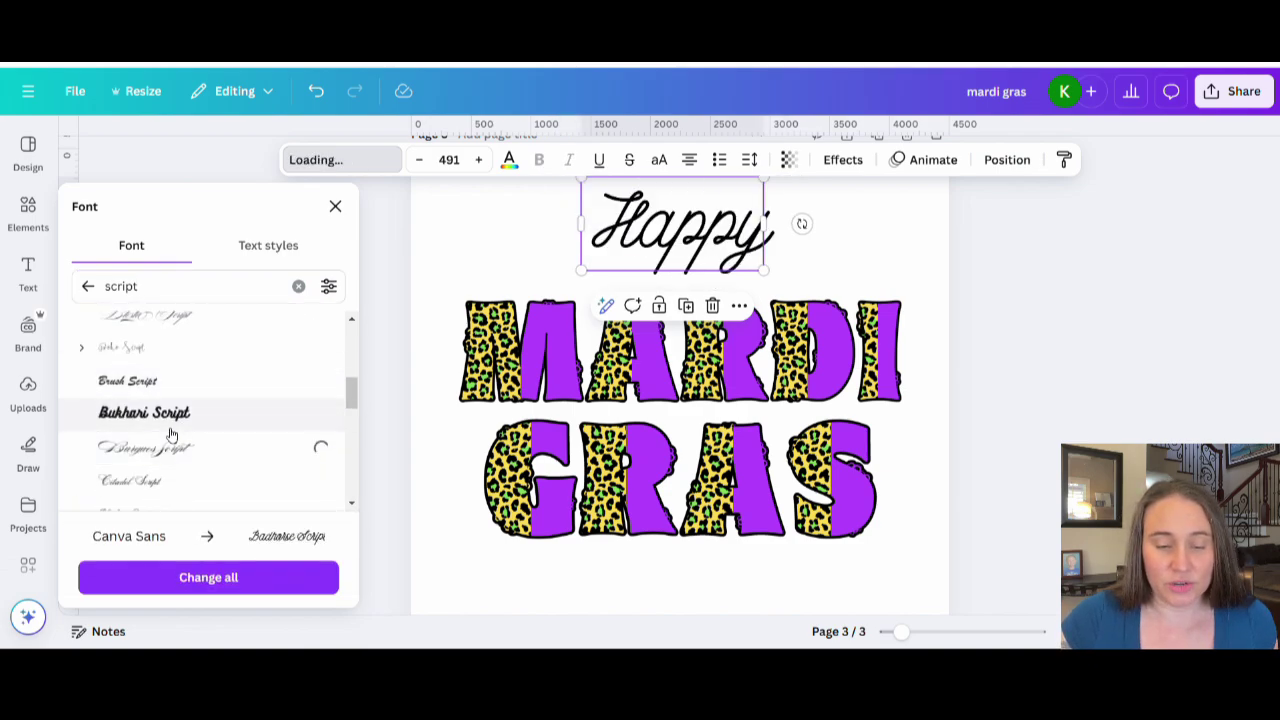
{"action": "scroll", "coordinate": [150, 360], "scroll_direction": "down", "scroll_amount": 5}
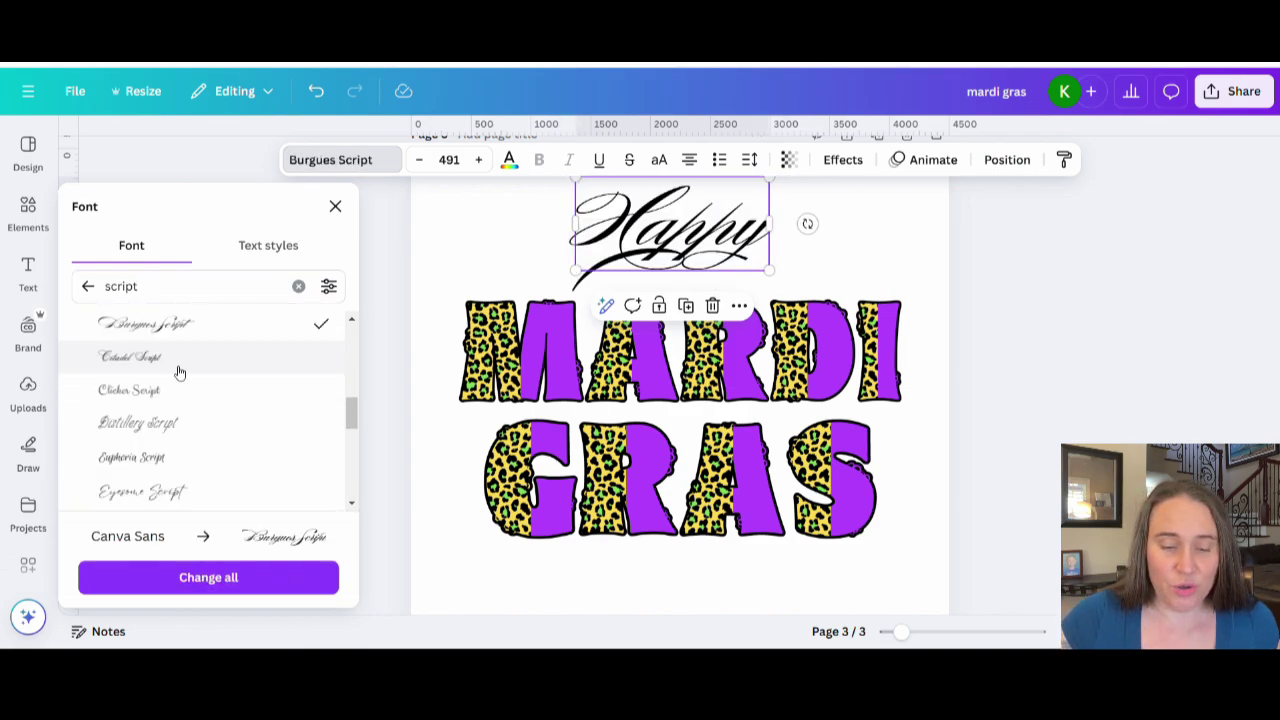
{"action": "left_click", "coordinate": [158, 366]}
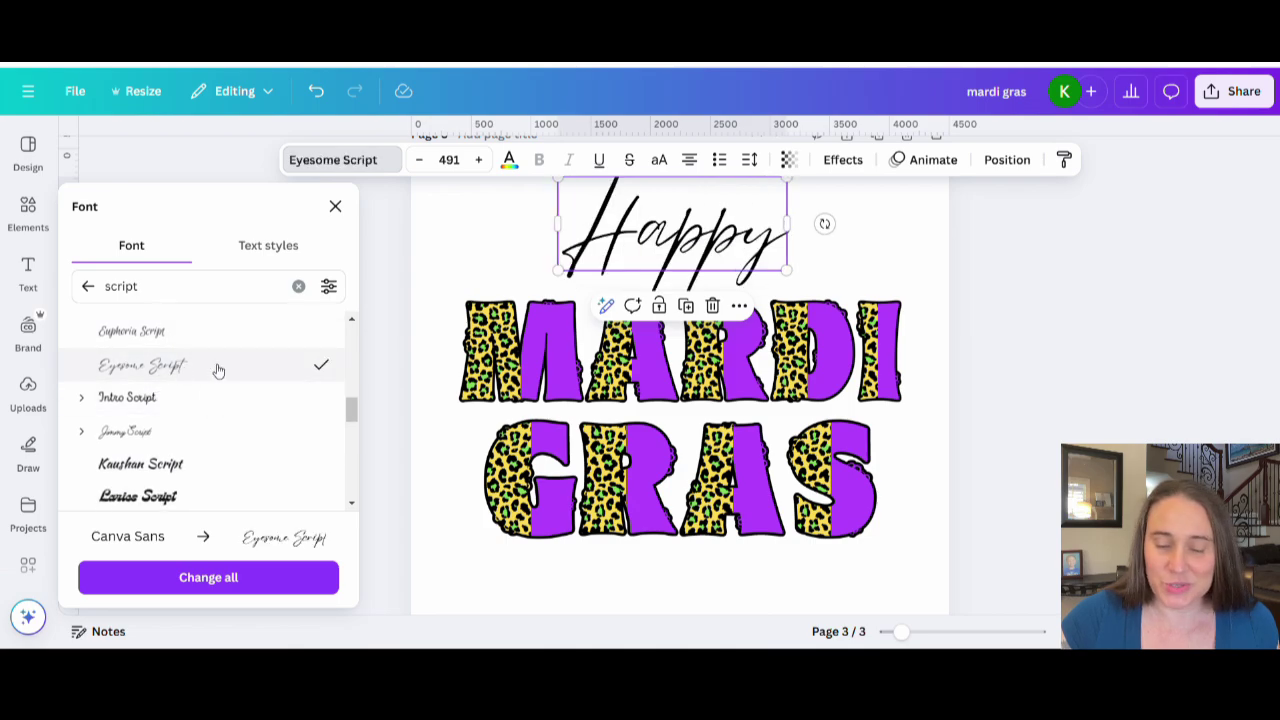
Step: Search the fonts for "christnol" and set Happy in Christnolan
{"action": "left_click", "coordinate": [151, 287]}
{"action": "left_click_drag", "start_coordinate": [151, 287], "coordinate": [107, 290]}
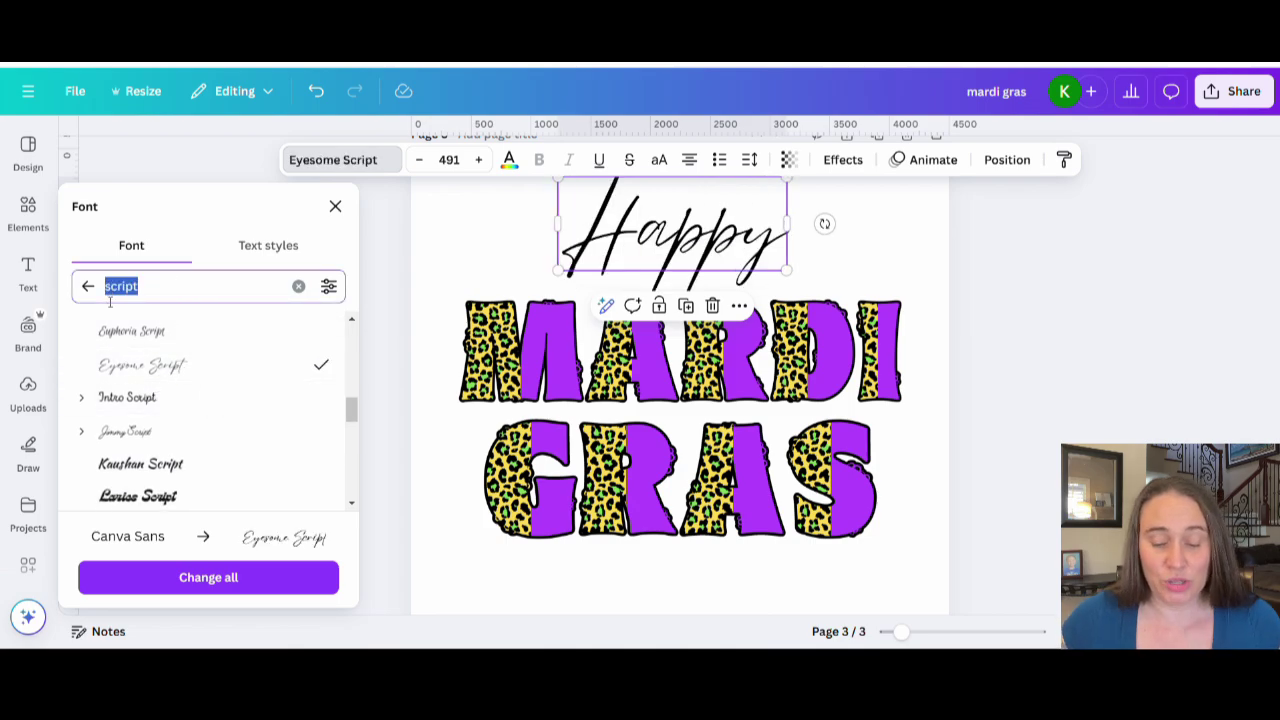
{"action": "type", "text": "ch"}
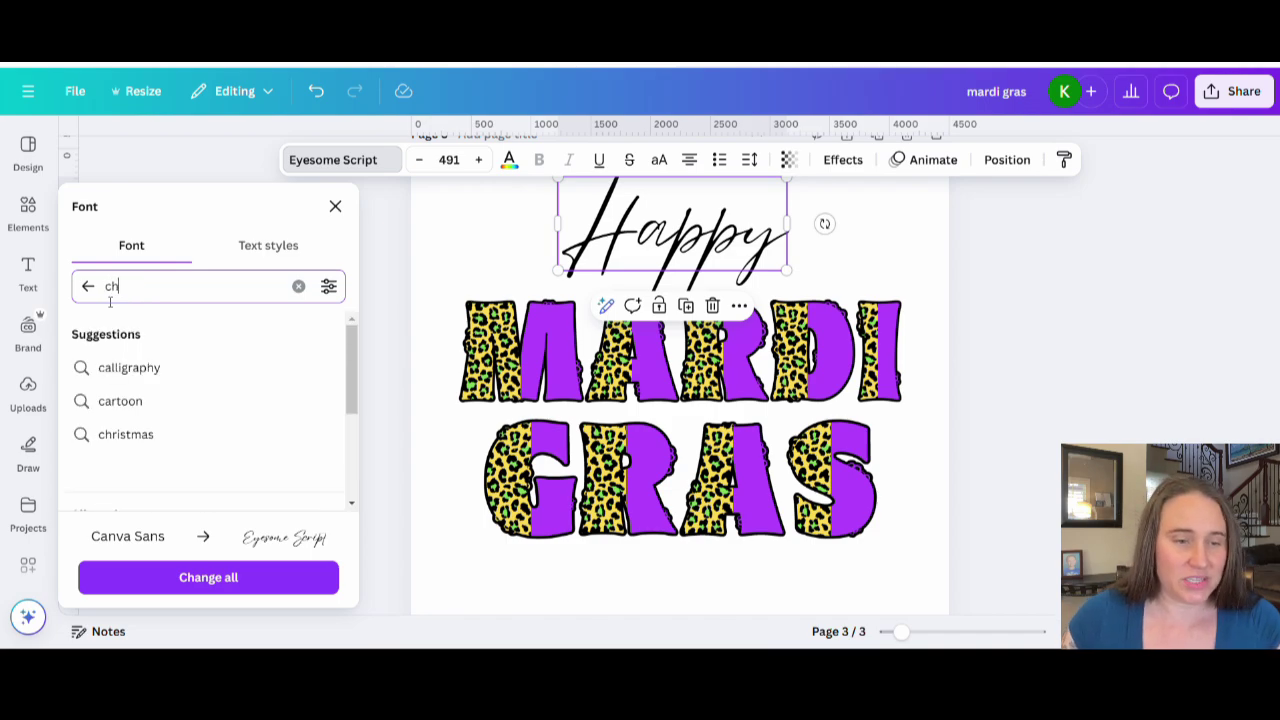
{"action": "type", "text": "ri"}
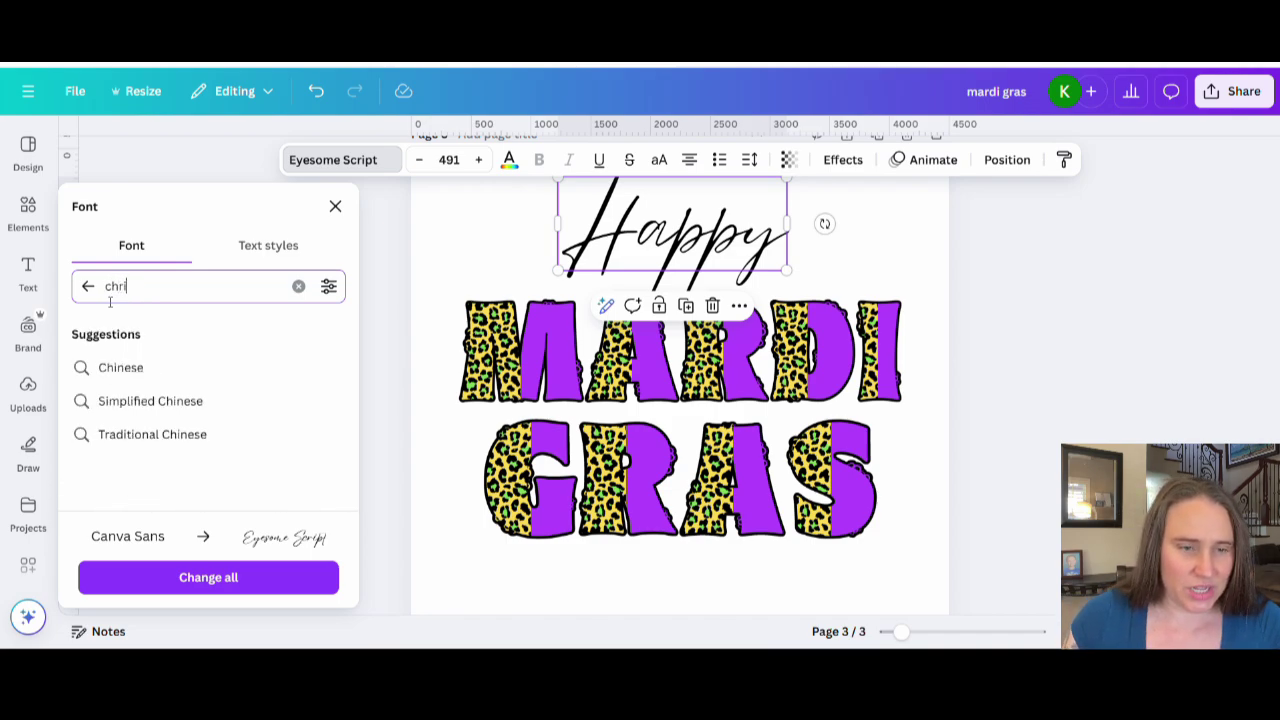
{"action": "type", "text": "st"}
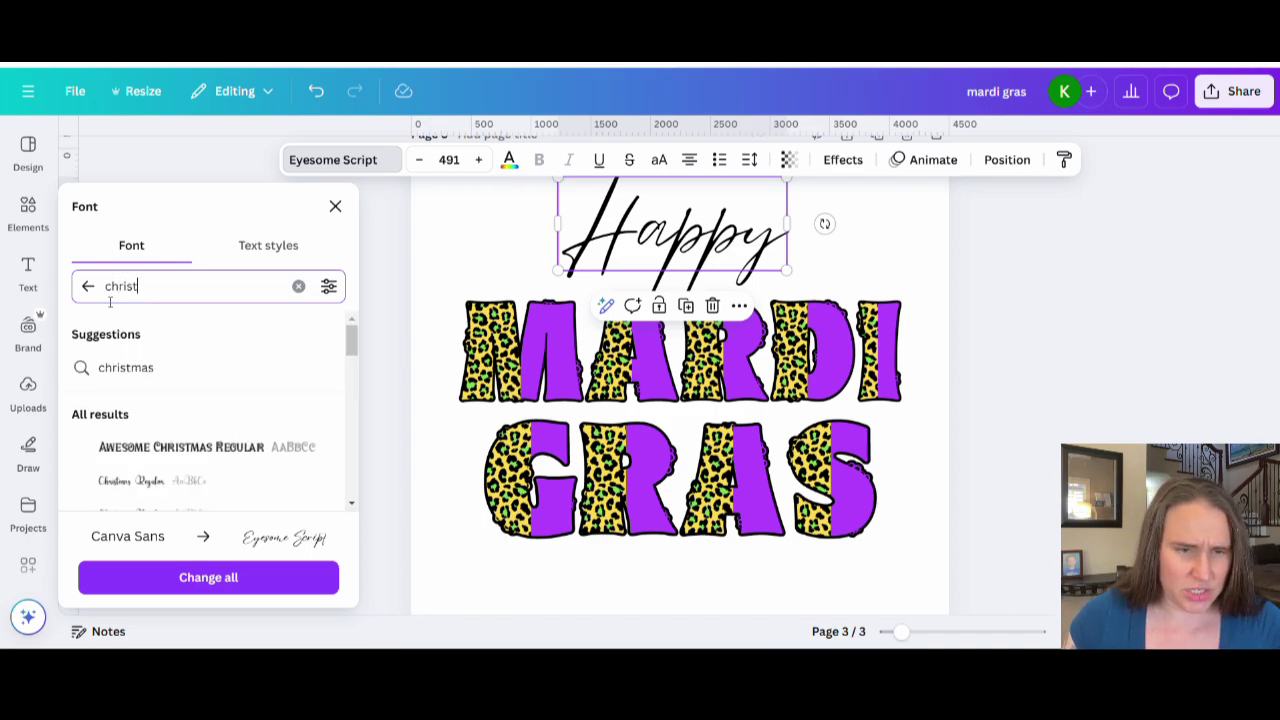
{"action": "type", "text": "m"}
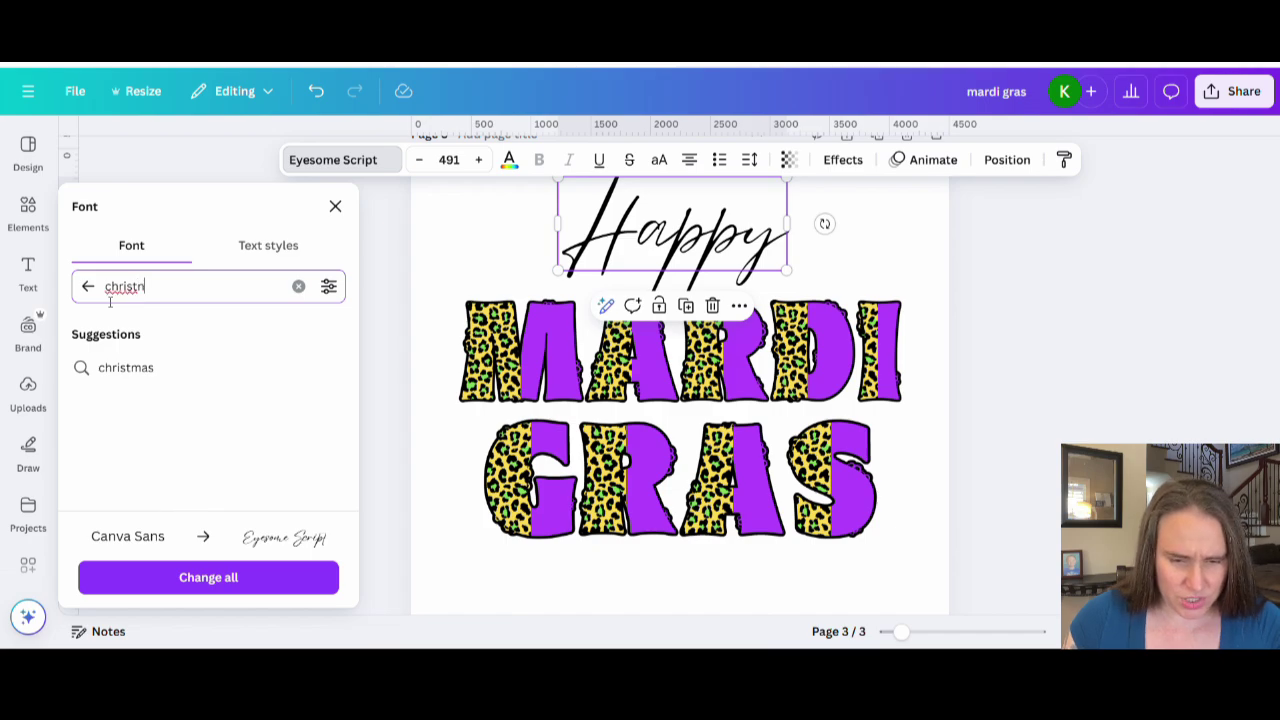
{"action": "type", "text": "l"}
{"action": "key", "text": "Return"}
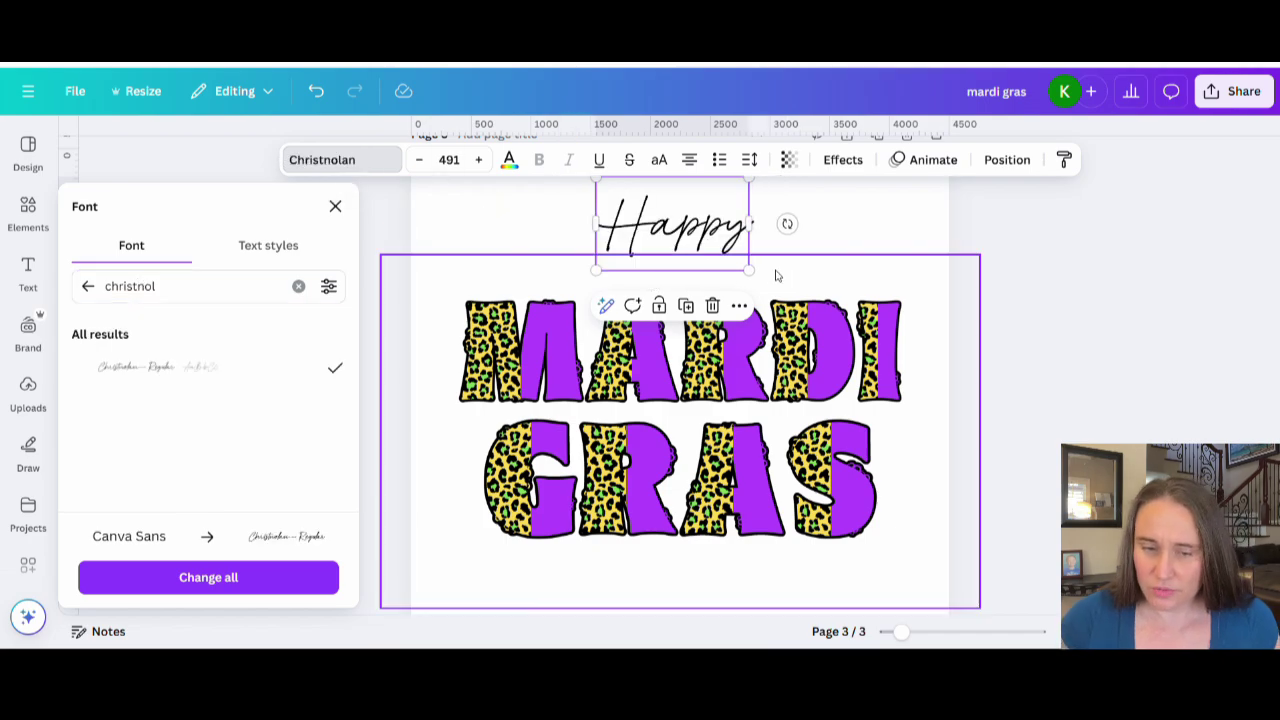
Step: Enlarge Happy to font size 901 and centre it just above MARDI
{"action": "left_click_drag", "start_coordinate": [748, 269], "coordinate": [877, 362]}
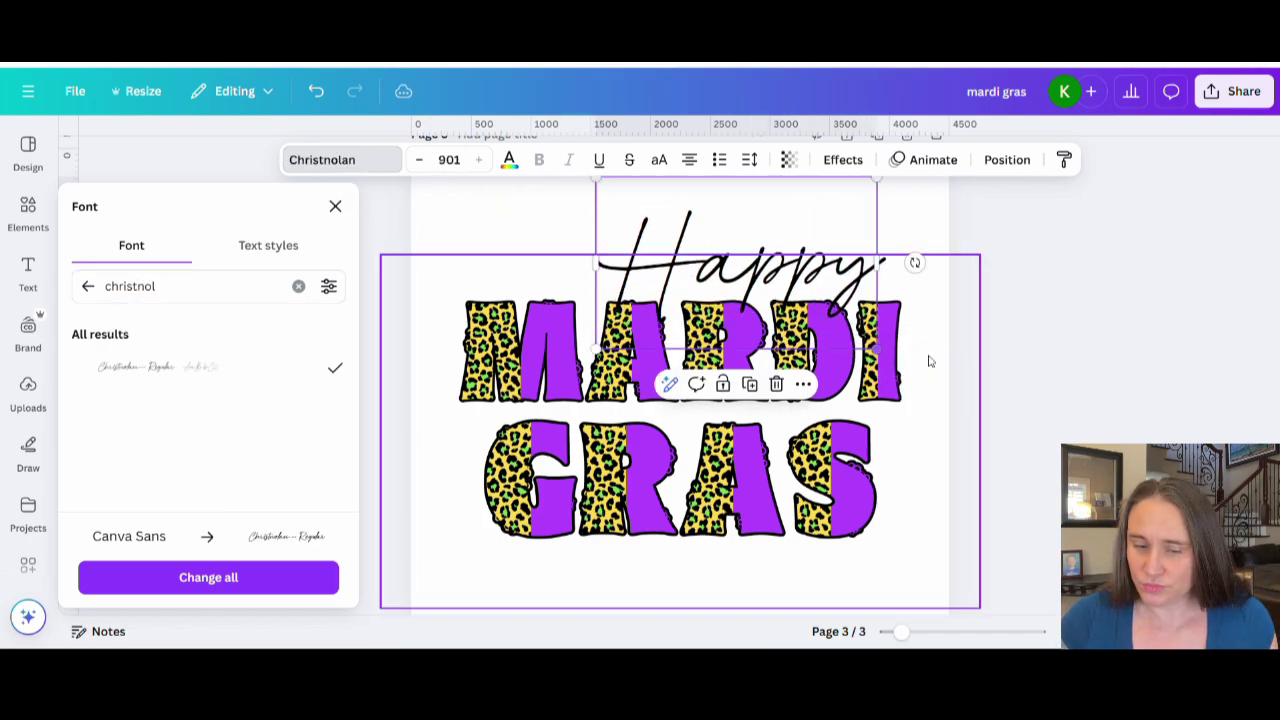
{"action": "left_click", "coordinate": [1036, 346]}
{"action": "left_click_drag", "start_coordinate": [772, 281], "coordinate": [713, 281]}
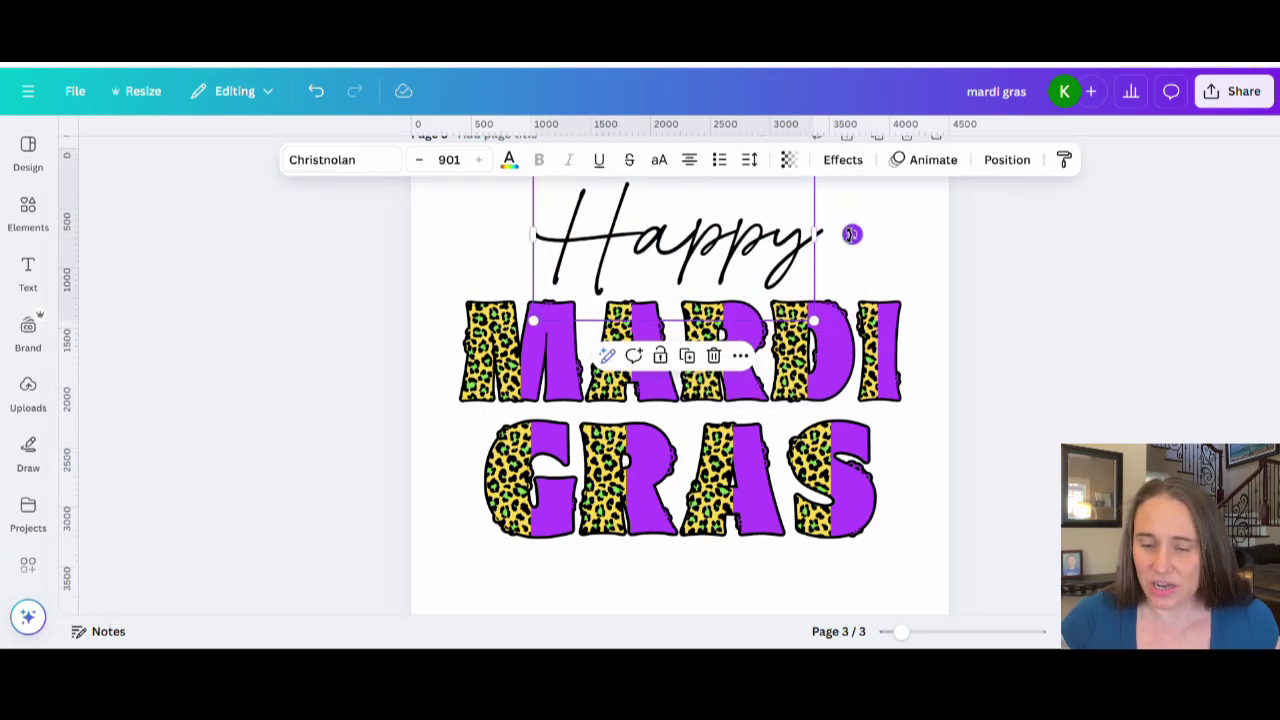
Step: Tilt Happy to about -5° and enlarge it to span most of MARDI's width, recentred just above that word
{"action": "left_click_drag", "start_coordinate": [851, 233], "coordinate": [849, 218]}
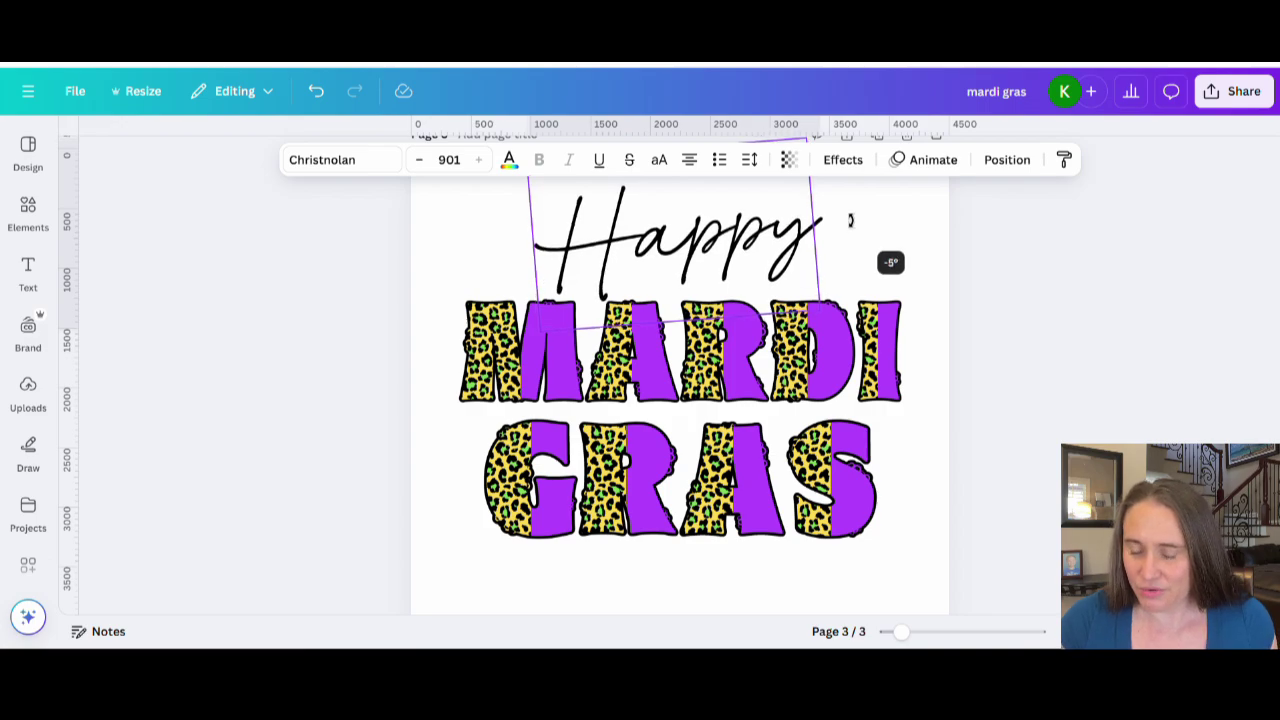
{"action": "left_click", "coordinate": [1094, 371]}
{"action": "left_click", "coordinate": [796, 292]}
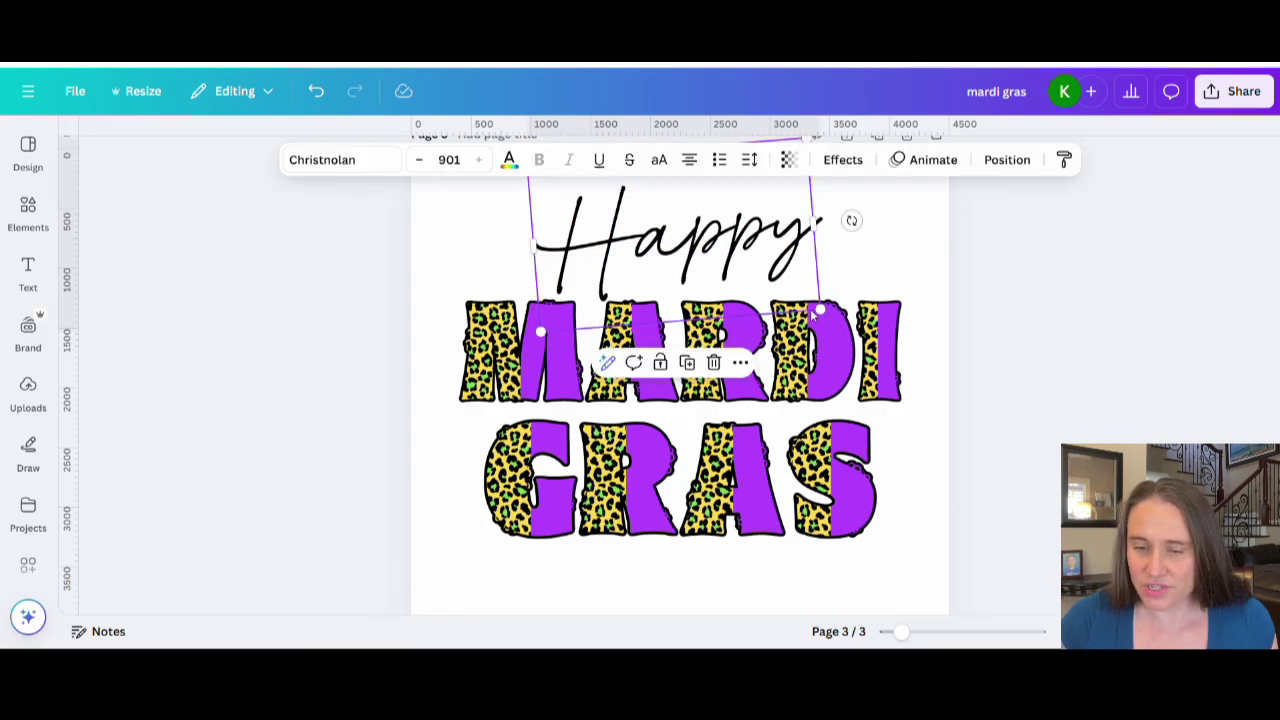
{"action": "left_click_drag", "start_coordinate": [820, 312], "coordinate": [889, 346]}
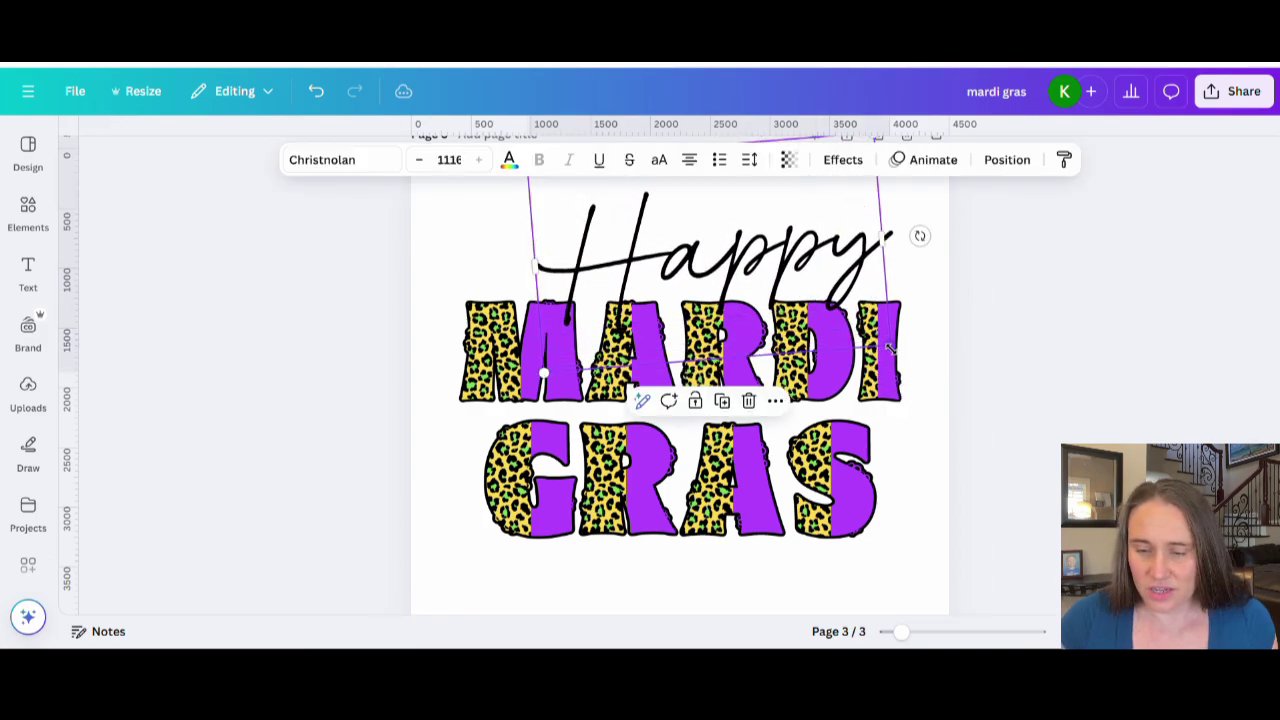
{"action": "left_click_drag", "start_coordinate": [802, 277], "coordinate": [772, 256]}
{"action": "left_click", "coordinate": [1040, 378]}
Step: Title page 3 "happy mardi gras"
{"action": "scroll", "coordinate": [1045, 380], "scroll_direction": "up", "scroll_amount": 2}
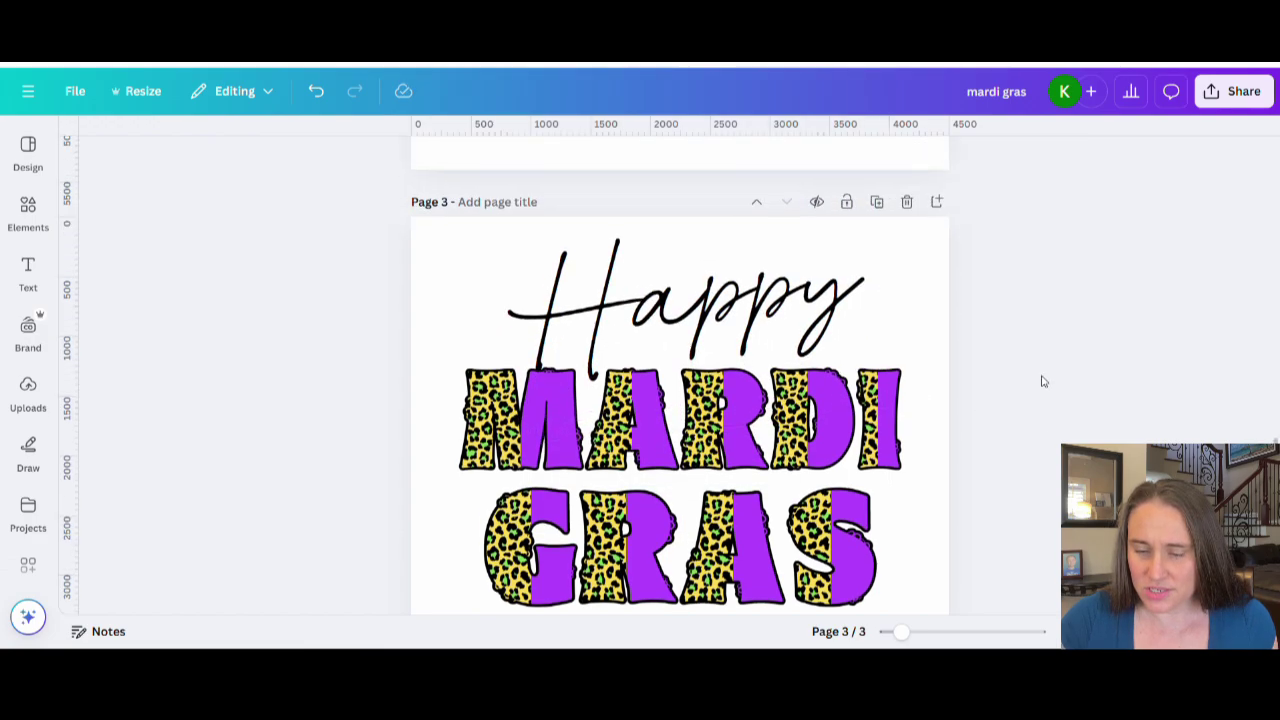
{"action": "scroll", "coordinate": [1058, 374], "scroll_direction": "down", "scroll_amount": 1}
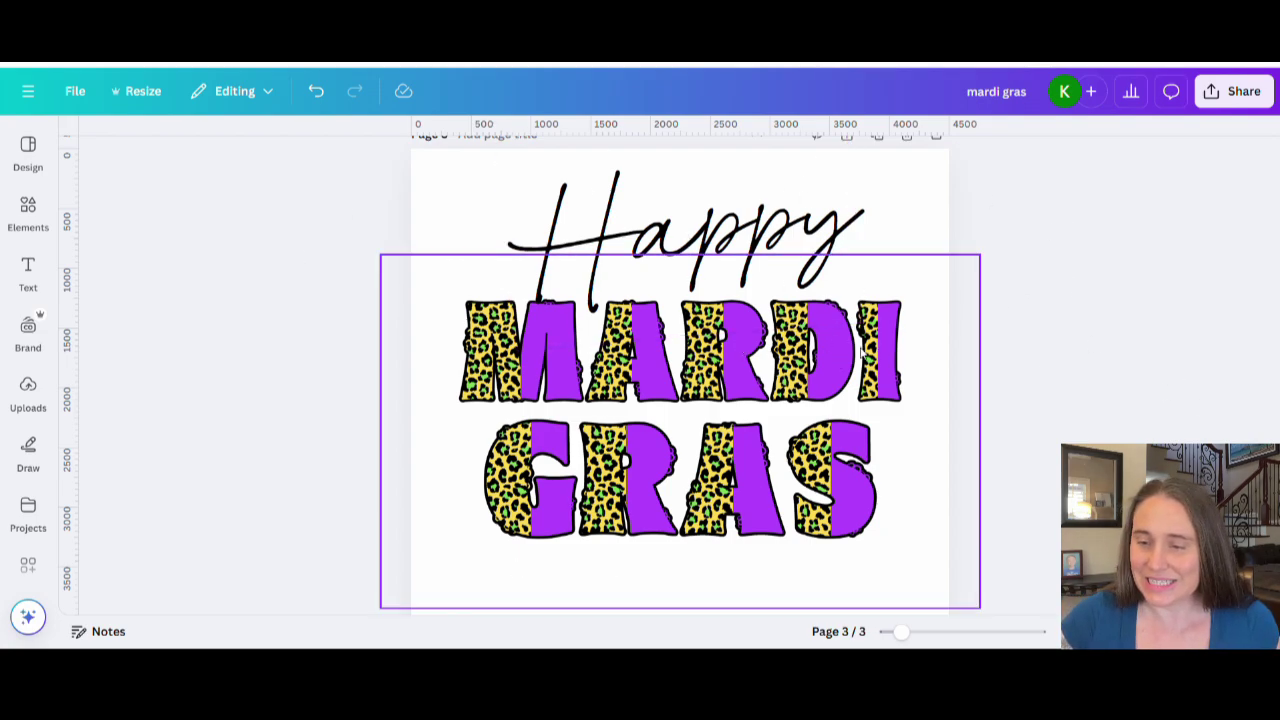
{"action": "scroll", "coordinate": [1050, 285], "scroll_direction": "up", "scroll_amount": 1}
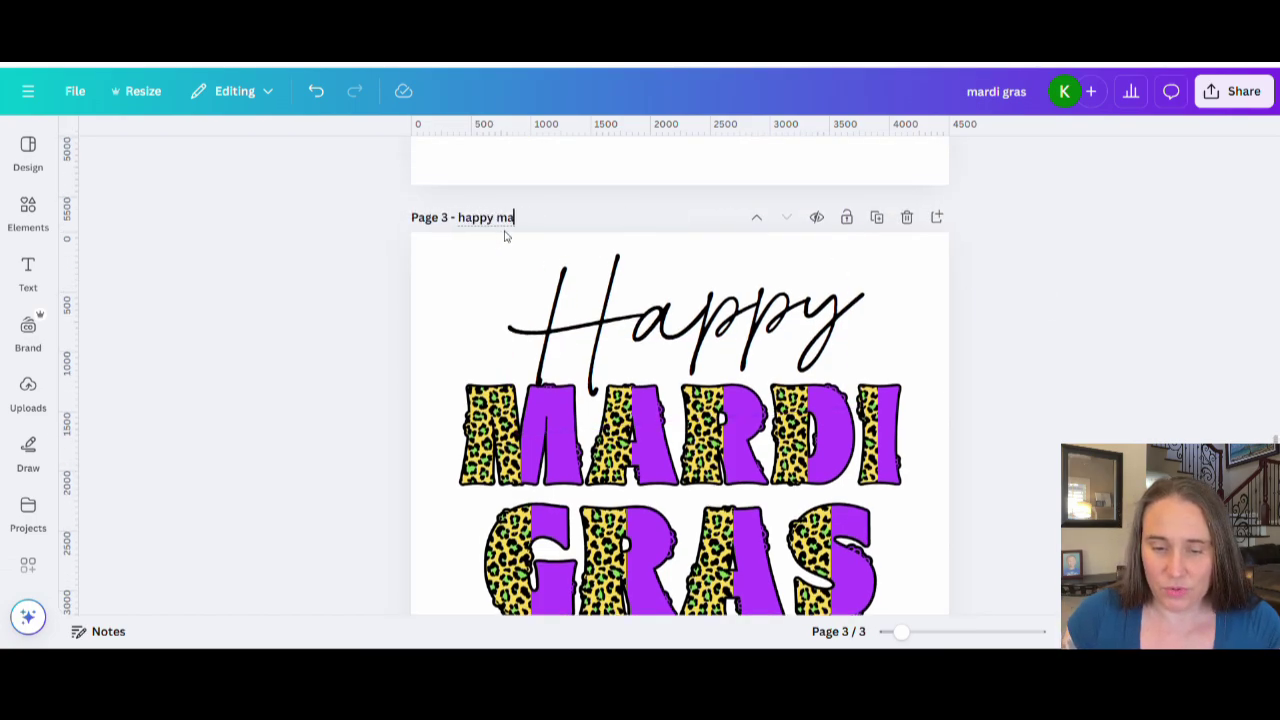
{"action": "type", "text": "gras"}
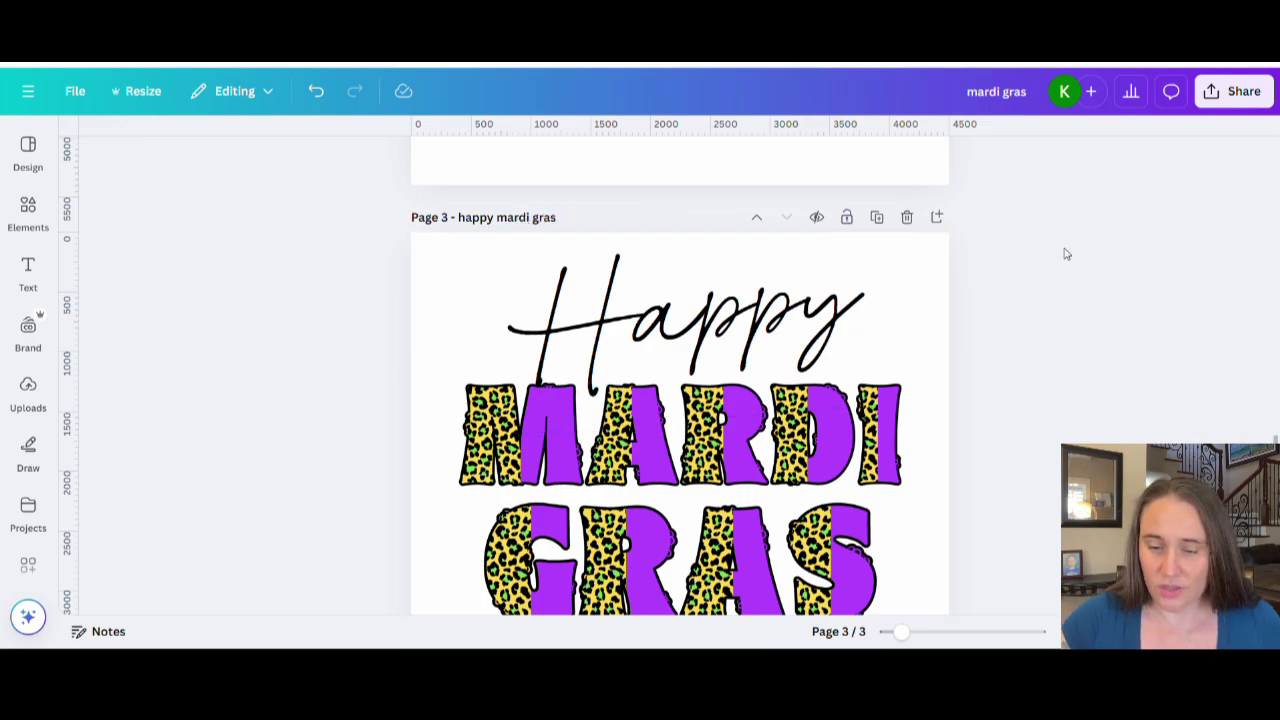
Step: Download only page 3 as a PNG with a transparent background
{"action": "scroll", "coordinate": [1070, 250], "scroll_direction": "down", "scroll_amount": 2}
{"action": "left_click", "coordinate": [1212, 96]}
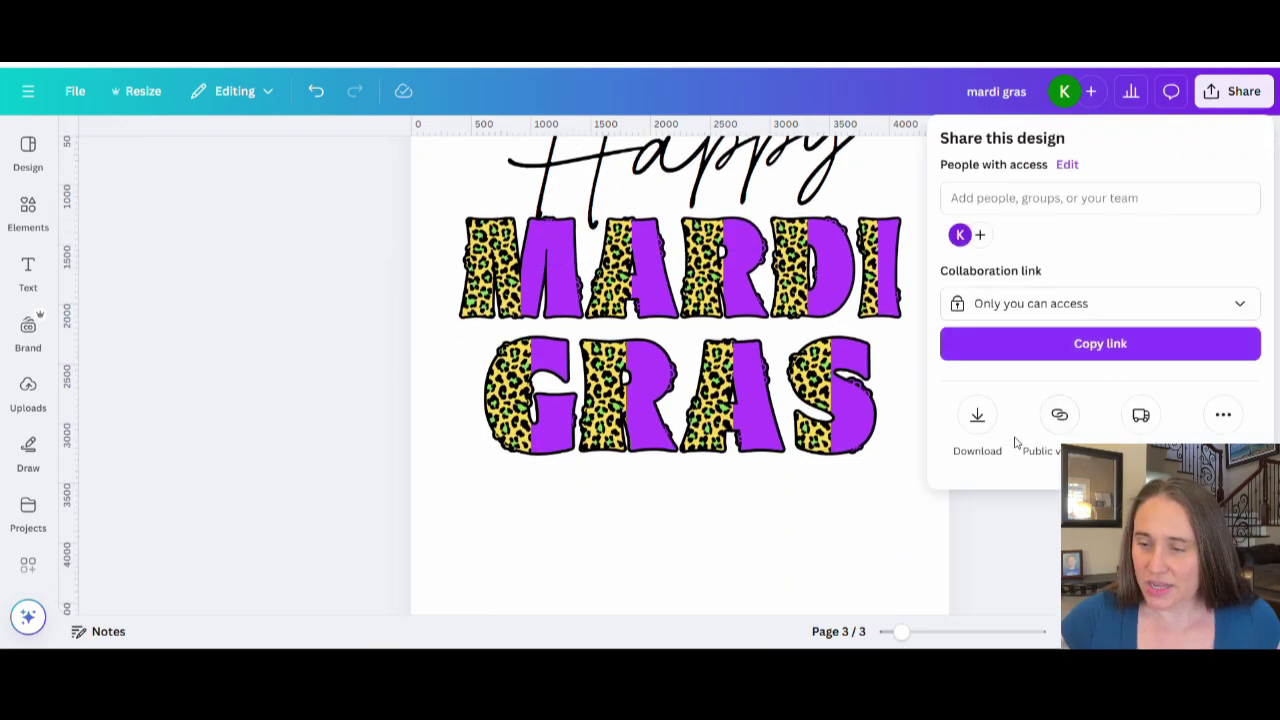
{"action": "left_click", "coordinate": [987, 444]}
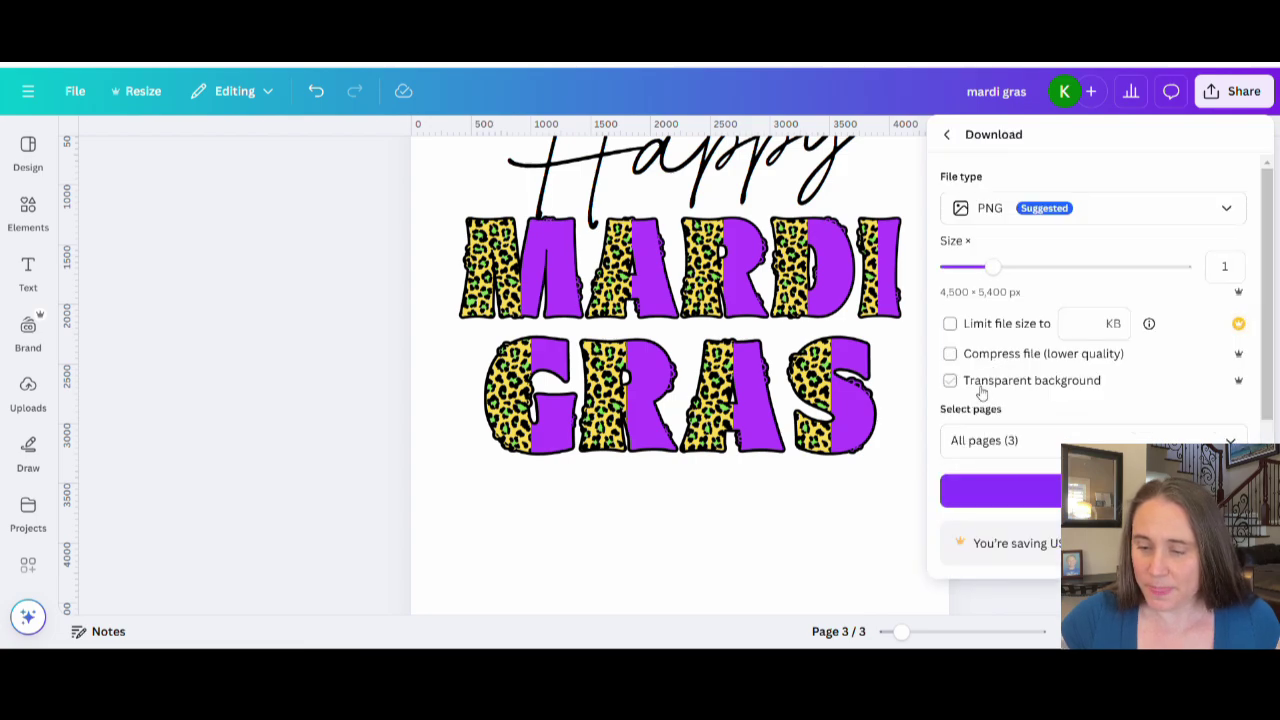
{"action": "left_click", "coordinate": [982, 390]}
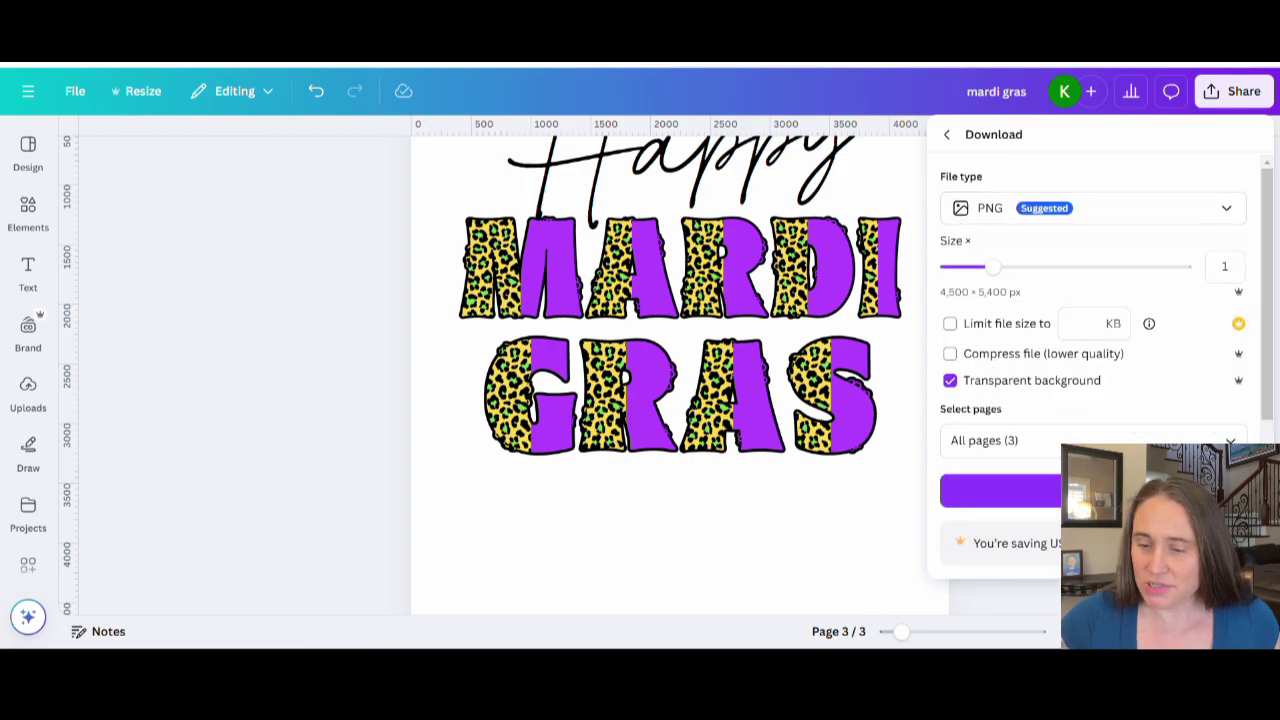
{"action": "left_click", "coordinate": [1230, 443]}
{"action": "left_click", "coordinate": [1217, 172]}
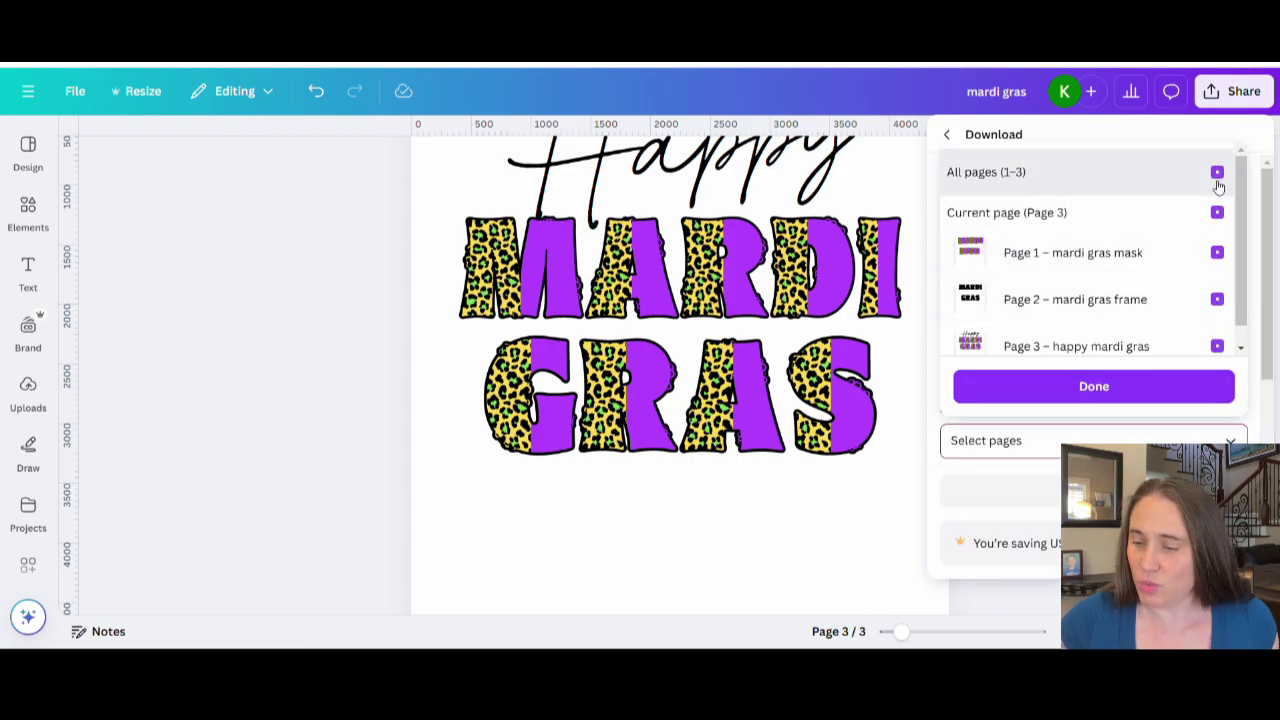
{"action": "left_click", "coordinate": [1218, 212]}
{"action": "left_click", "coordinate": [1106, 392]}
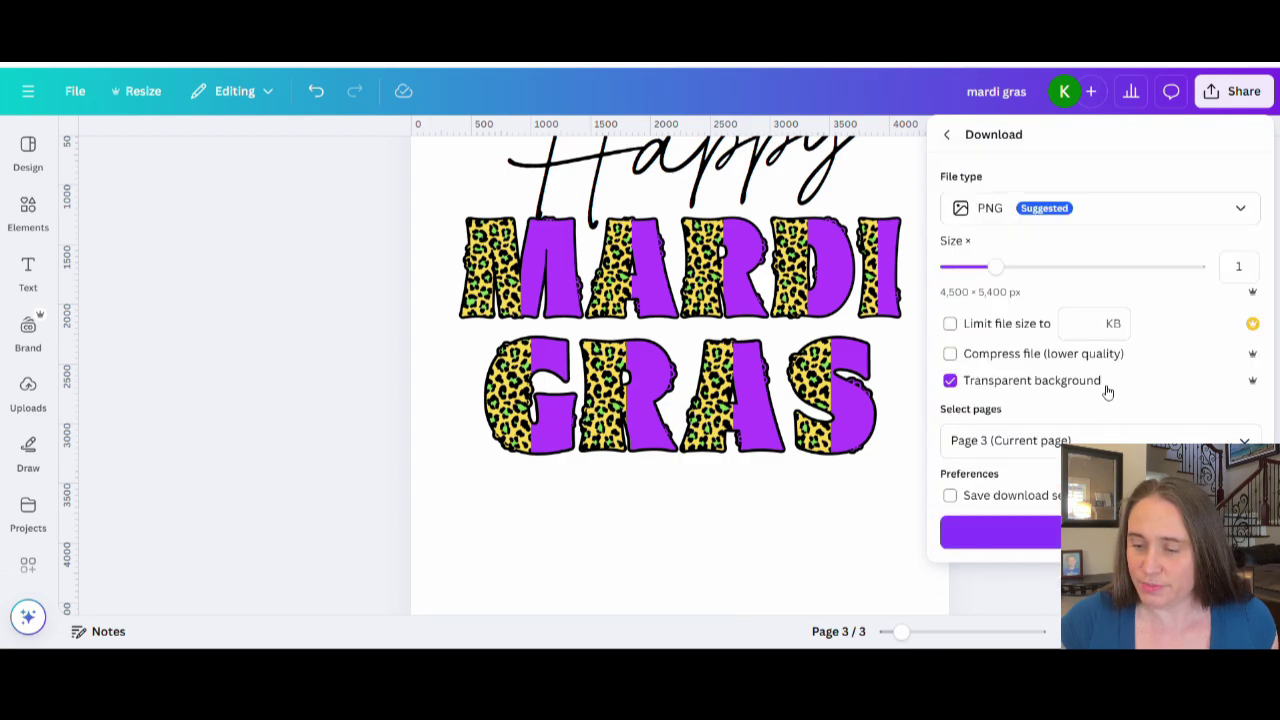
{"action": "left_click", "coordinate": [1000, 532]}
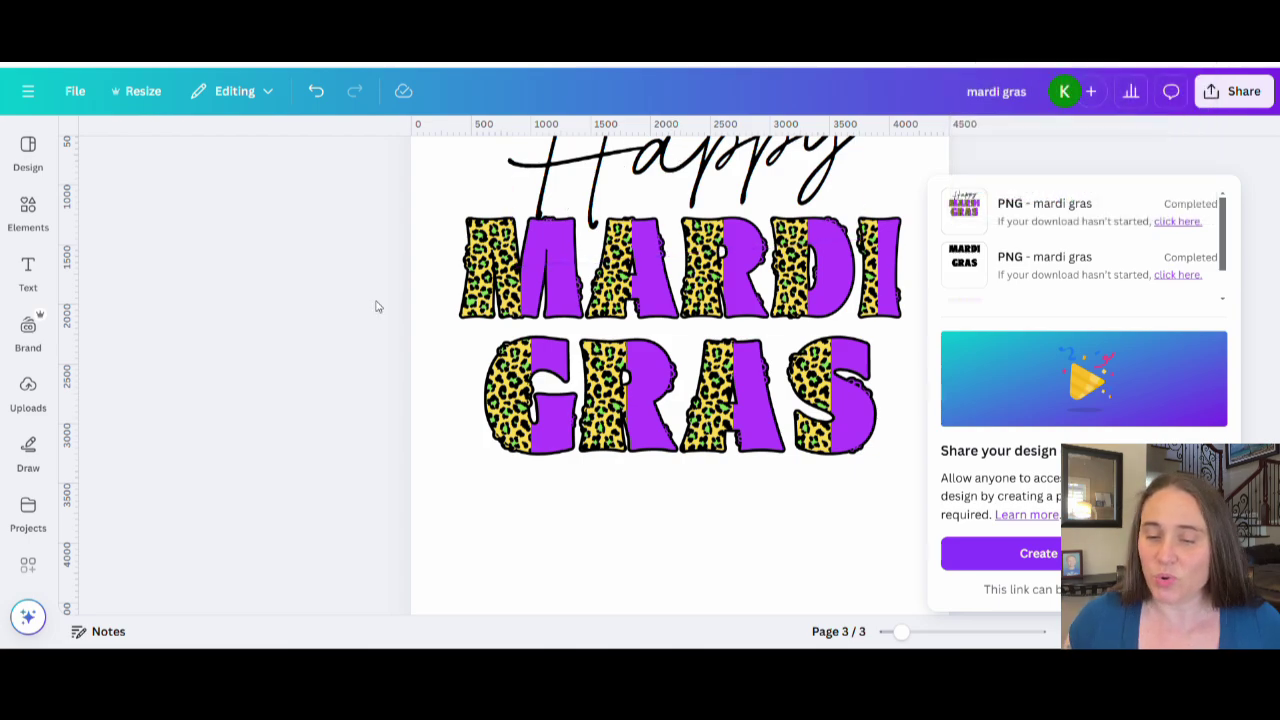
{"action": "left_click", "coordinate": [586, 508]}
{"action": "scroll", "coordinate": [670, 400], "scroll_direction": "up", "scroll_amount": 2}
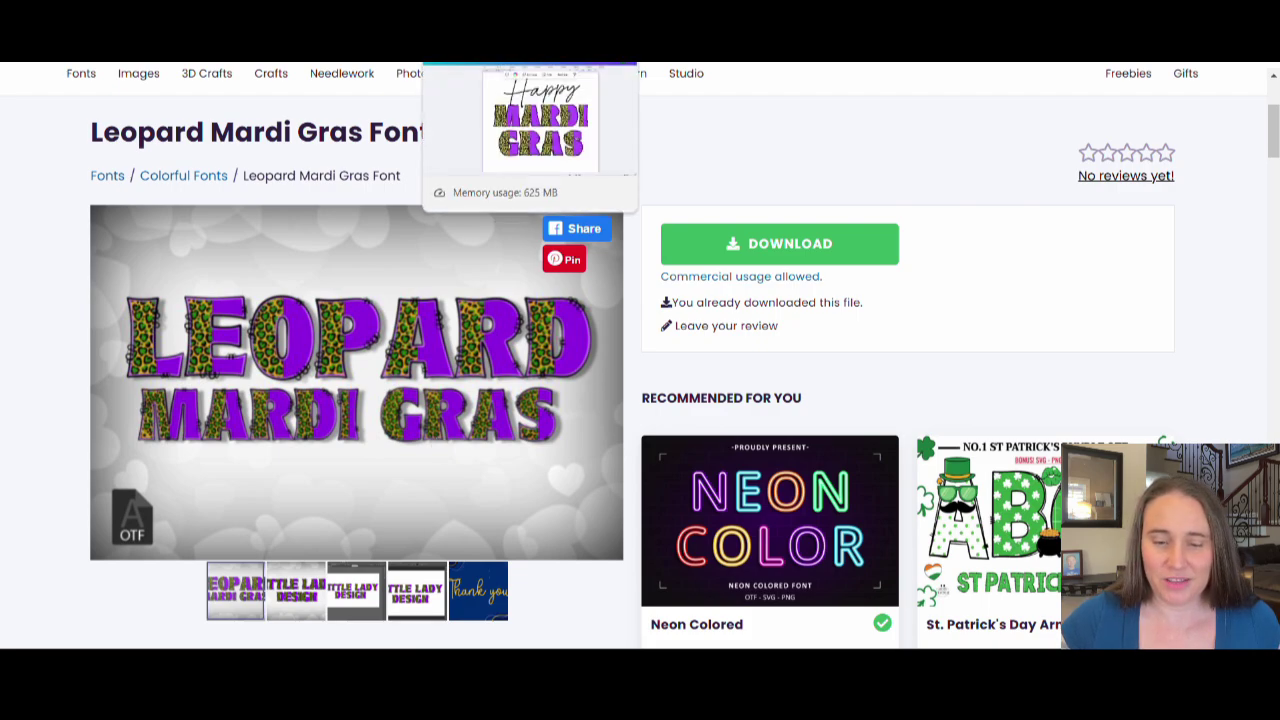
Step: Return from the Leopard Mardi Gras font page to the mardi gras design in Canva
{"action": "left_click", "coordinate": [530, 50]}
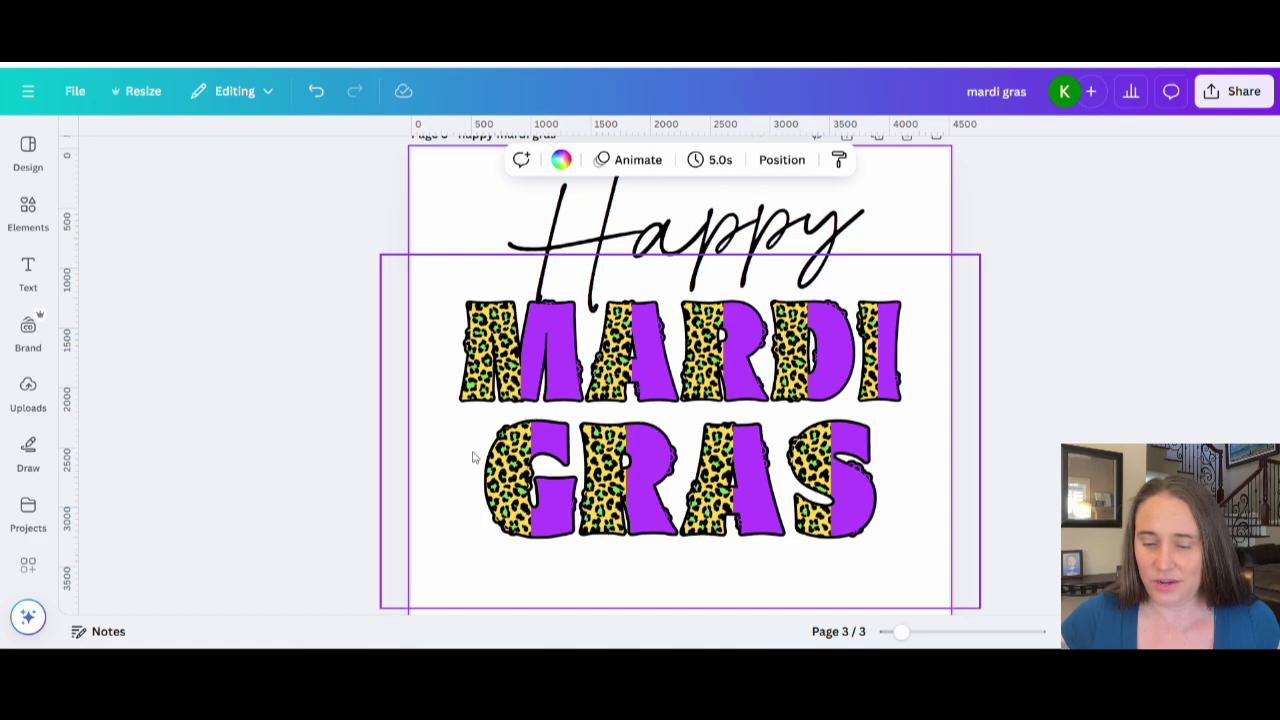
{"action": "left_click", "coordinate": [1050, 305]}
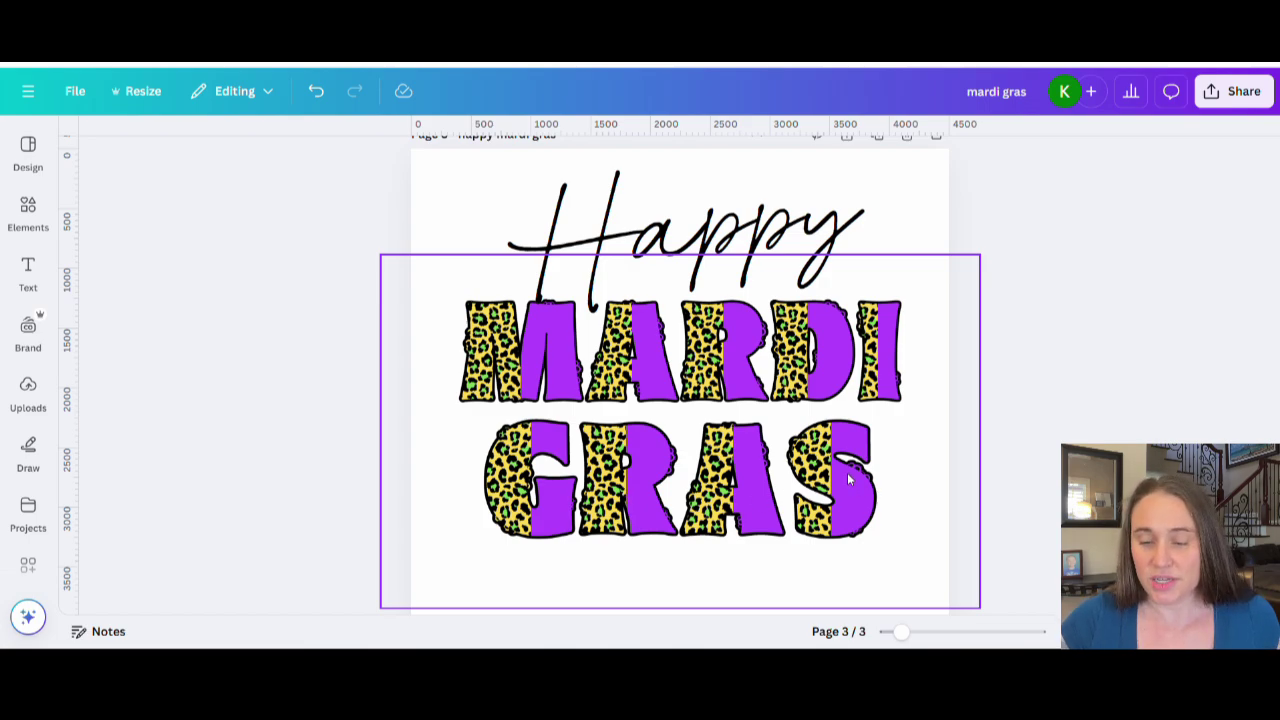
Step: Review the opening slides of the Bonus Niches template 2 design, down to the March phrases on page 3
{"action": "scroll", "coordinate": [847, 472], "scroll_direction": "up", "scroll_amount": 1}
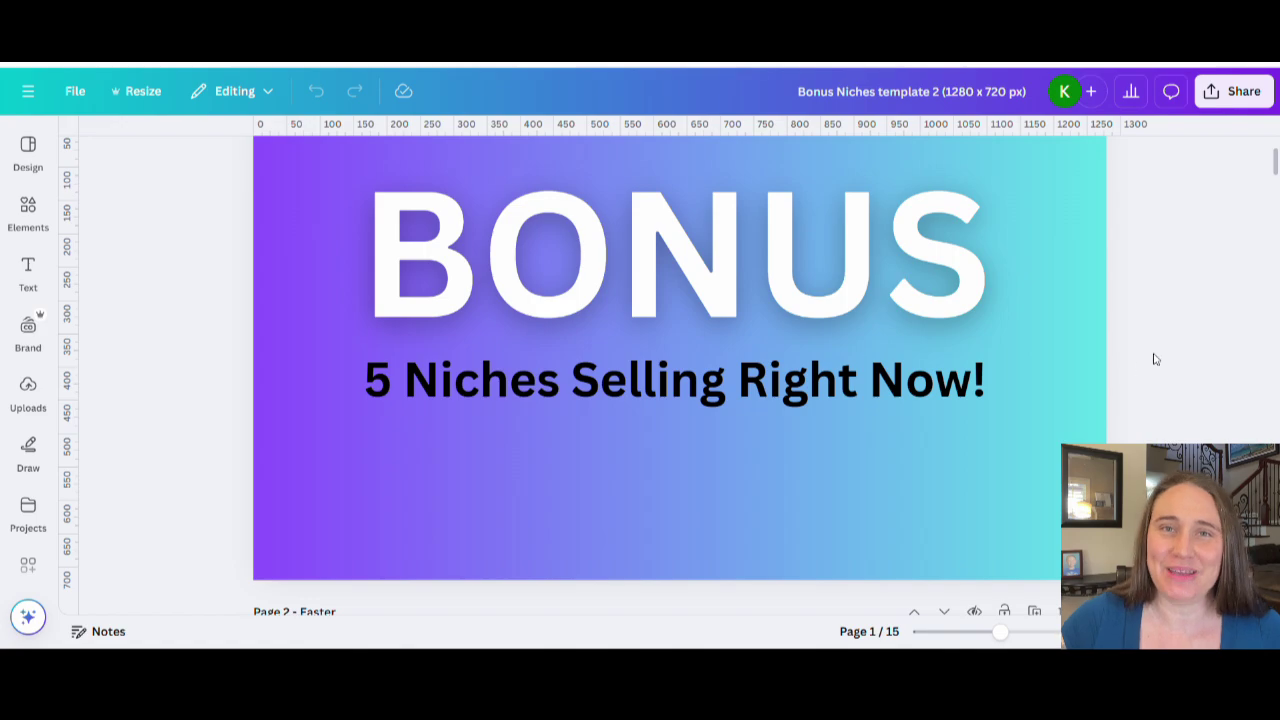
{"action": "scroll", "coordinate": [1190, 350], "scroll_direction": "down", "scroll_amount": 10}
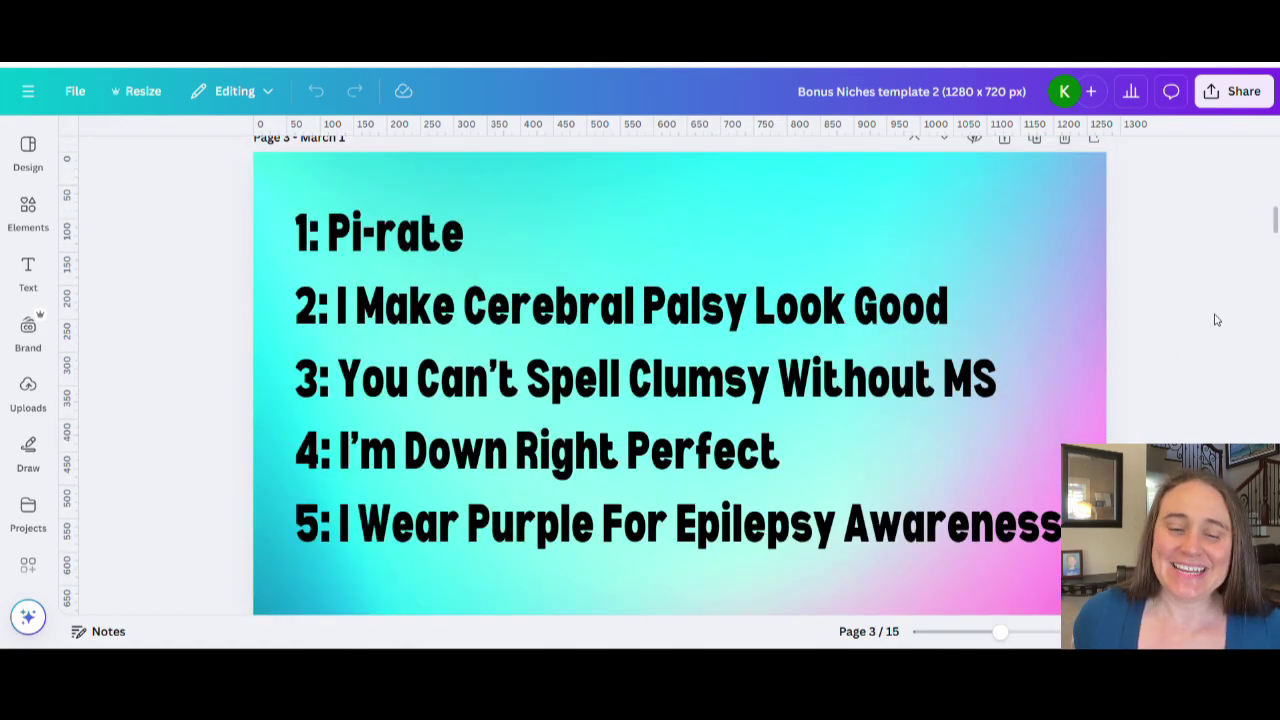